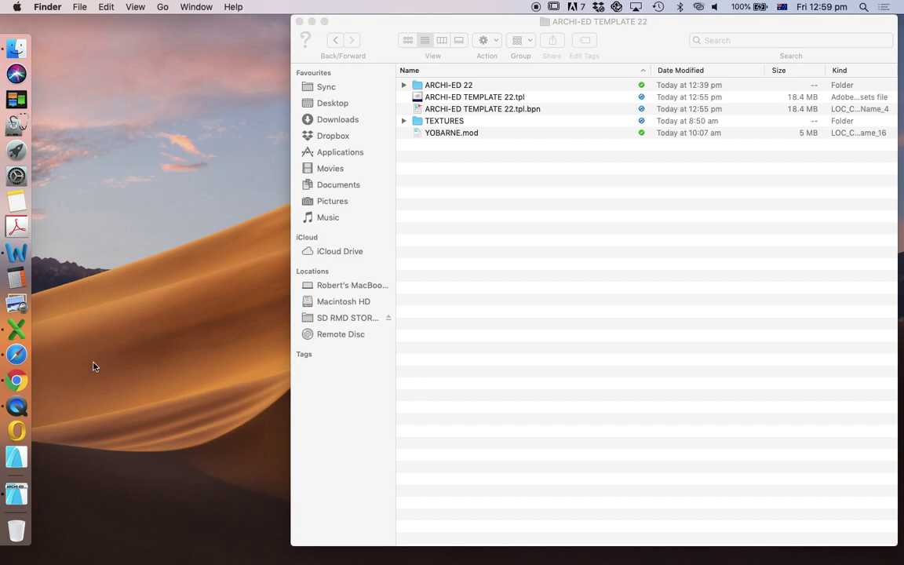
# Step: Switch from Finder to the ARCHI-ED TEMPLATE 22 project in ARCHICAD using the Dock icon
pyautogui.click(17, 494)
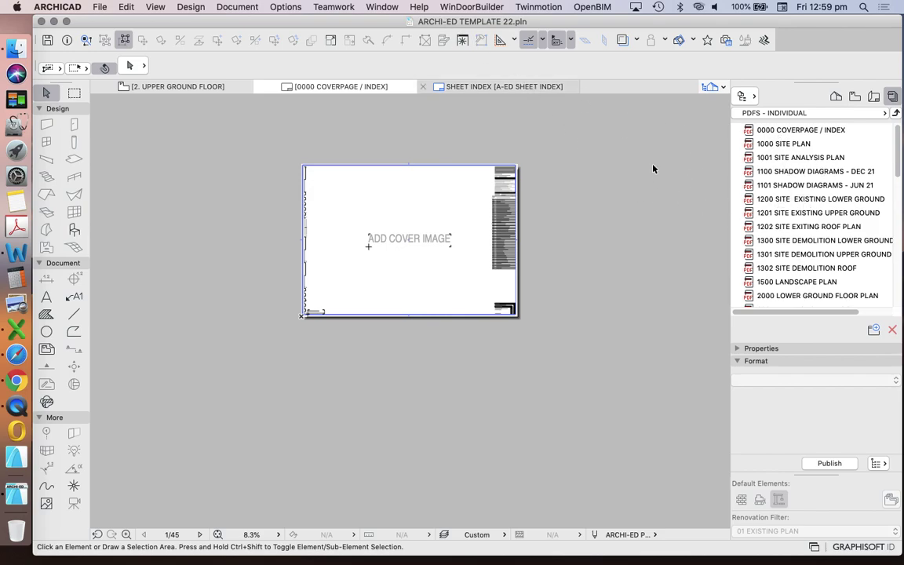
# Step: Open the 2. UPPER GROUND FLOOR story from the Navigator's Project Map
pyautogui.click(835, 96)
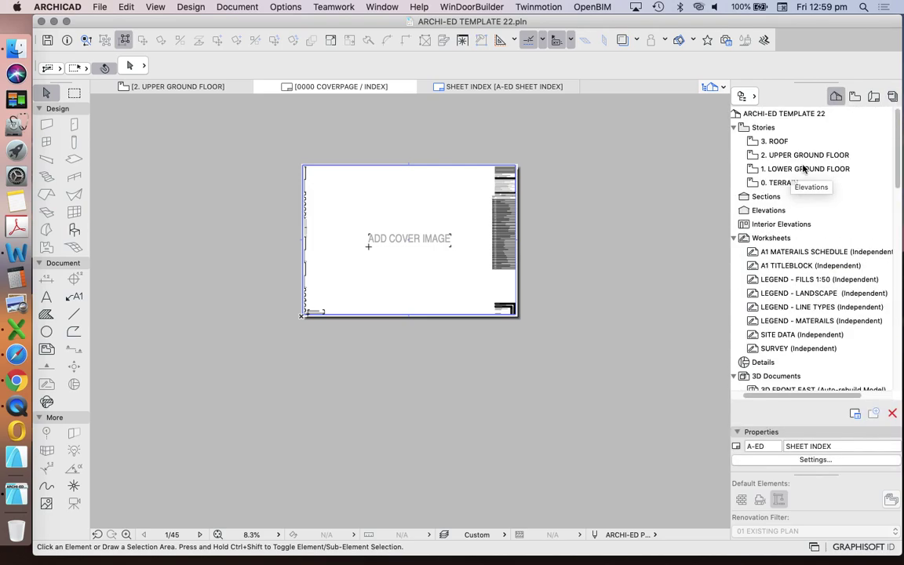
pyautogui.doubleClick(789, 155)
pyautogui.scroll(-5, 500, 298)
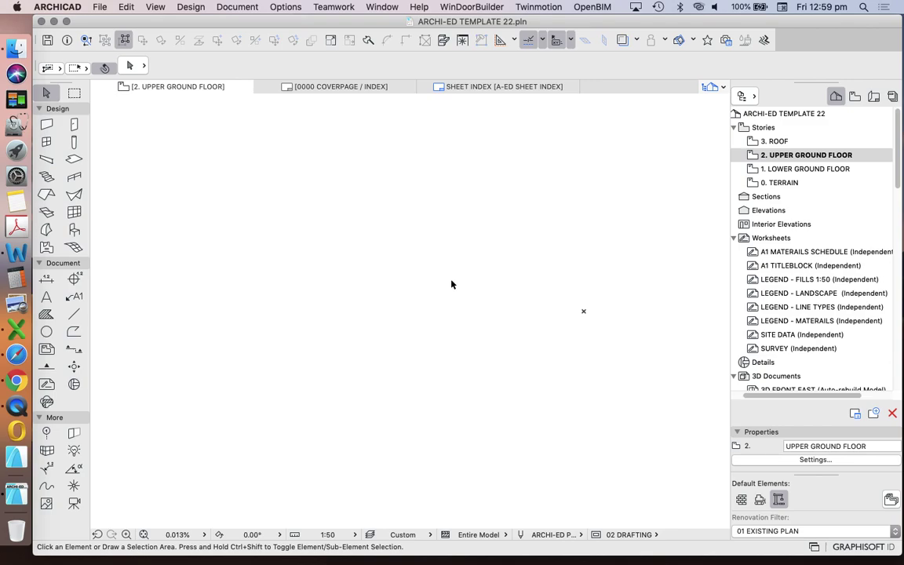
# Step: Open the Surfaces settings via Options > Element Attributes
pyautogui.click(291, 8)
pyautogui.moveTo(357, 22)
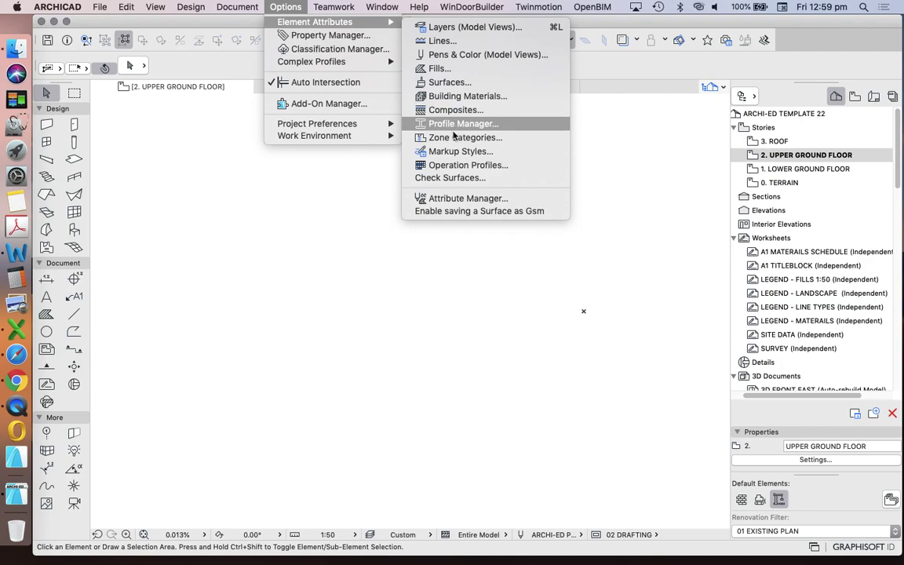
pyautogui.click(449, 81)
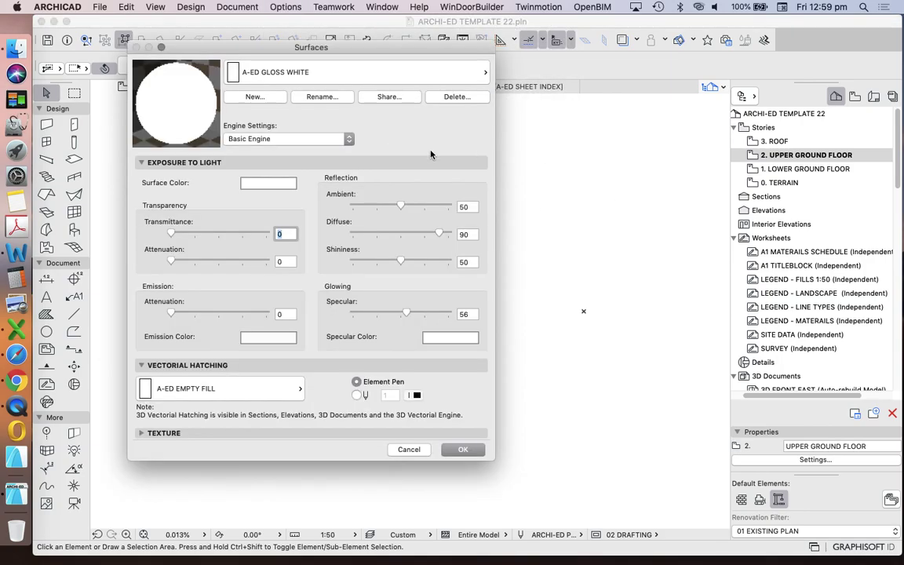
# Step: Check that A-ED GABION WALL uses GABION 4 copy.jpg, then go to the template's Finder folder
pyautogui.click(353, 72)
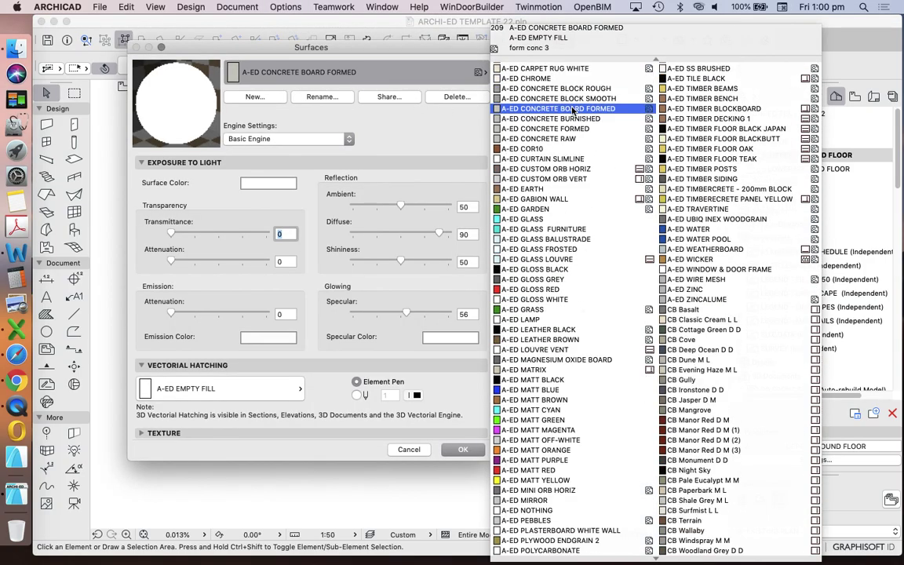
pyautogui.scroll(3, 611, 210)
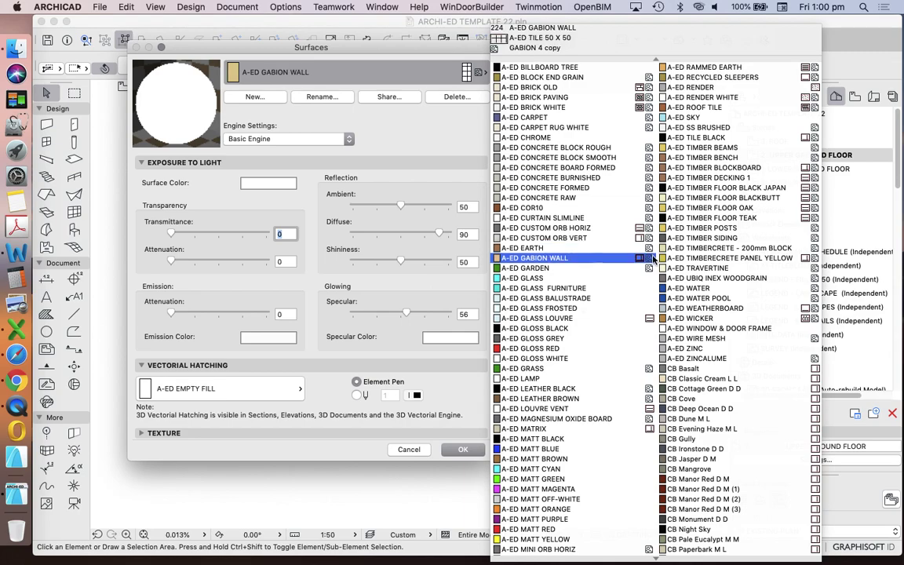
pyautogui.click(651, 258)
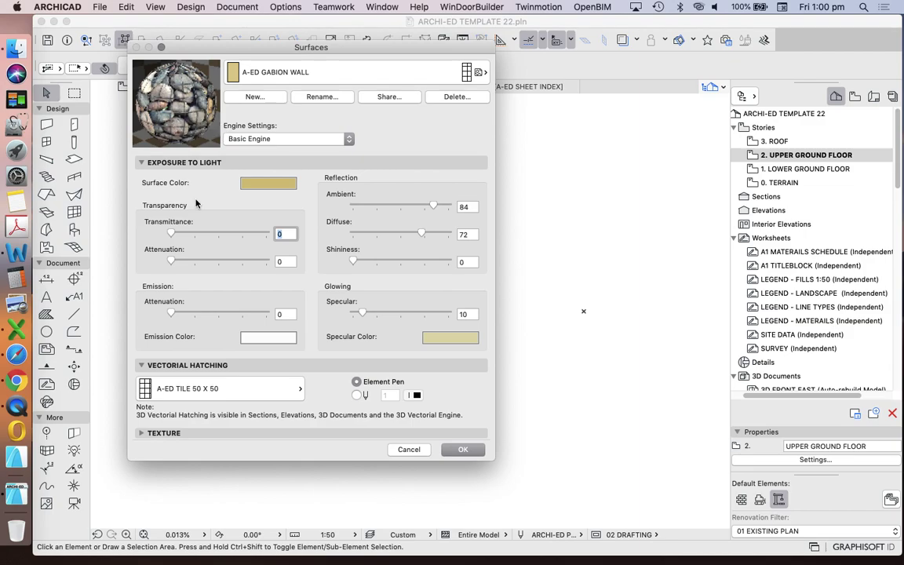
pyautogui.click(165, 433)
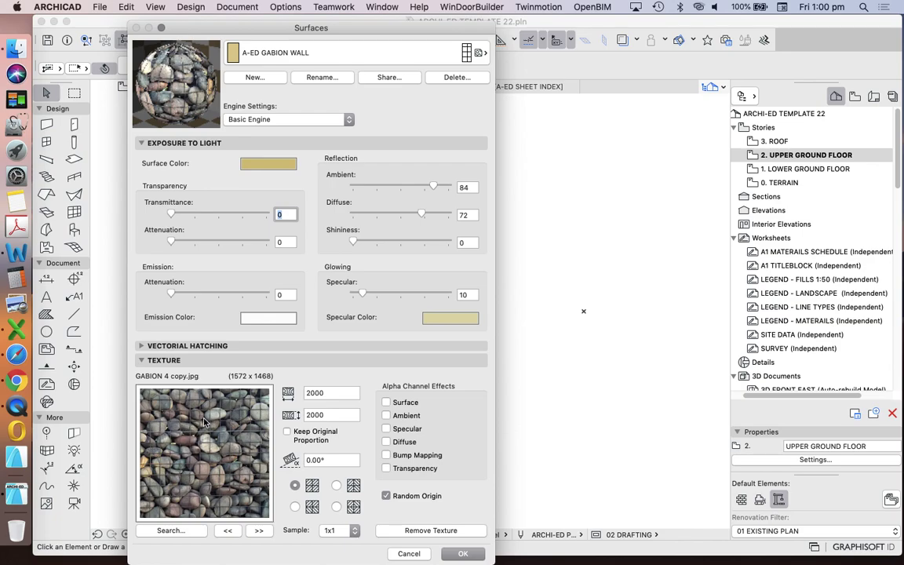
pyautogui.click(463, 553)
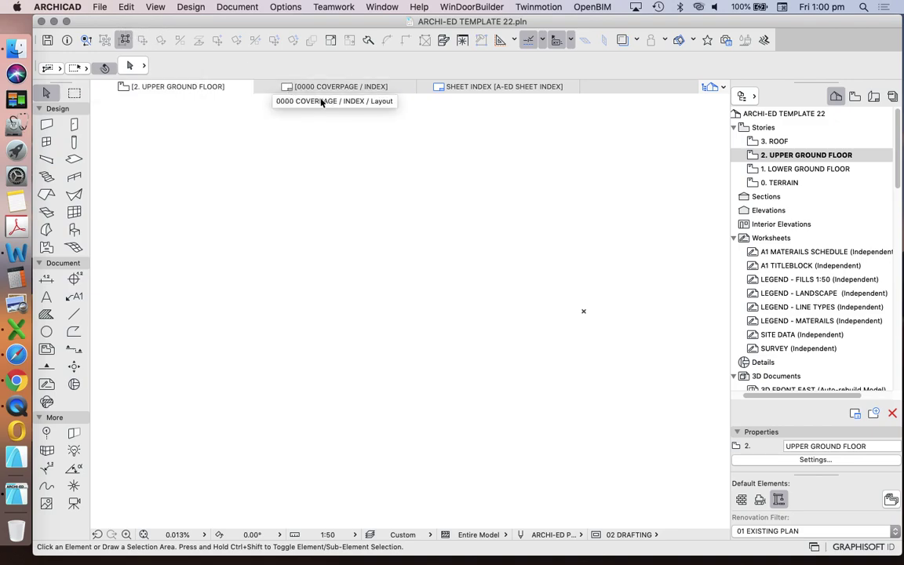
pyautogui.click(15, 48)
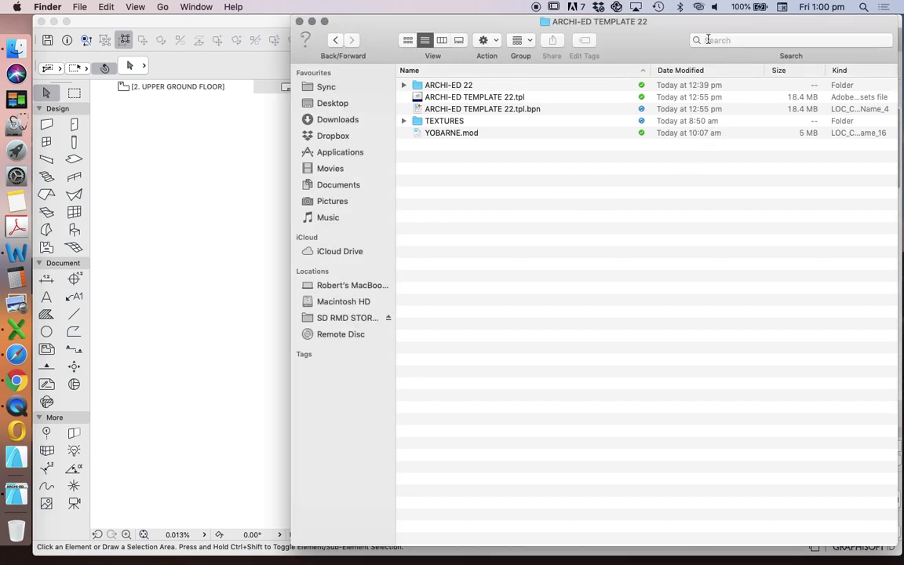
# Step: Reposition and widen the folder window, then Get Info on TEXTURES (72.2 MB, 91 items)
pyautogui.moveTo(650, 32); pyautogui.dragTo(578, 32)
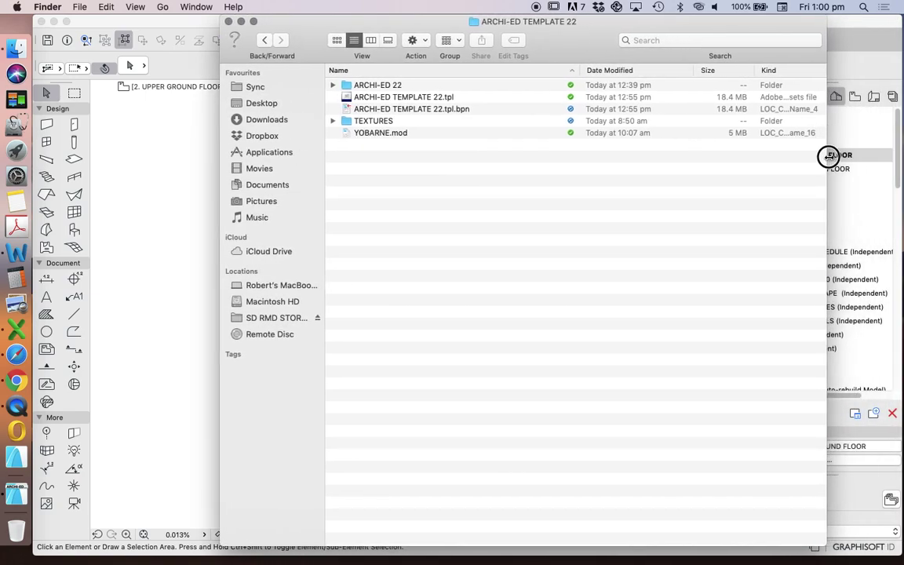
pyautogui.moveTo(826, 157); pyautogui.dragTo(878, 156)
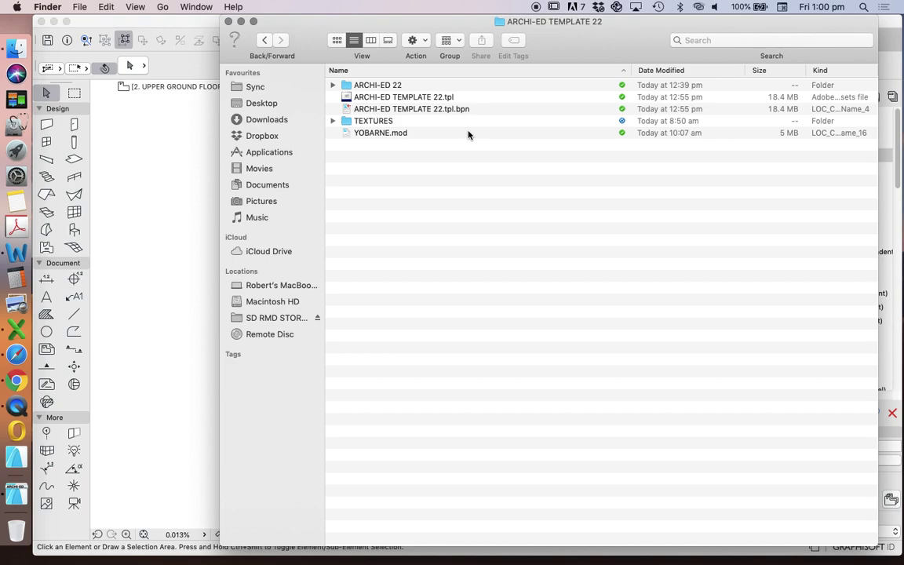
pyautogui.rightClick(368, 123)
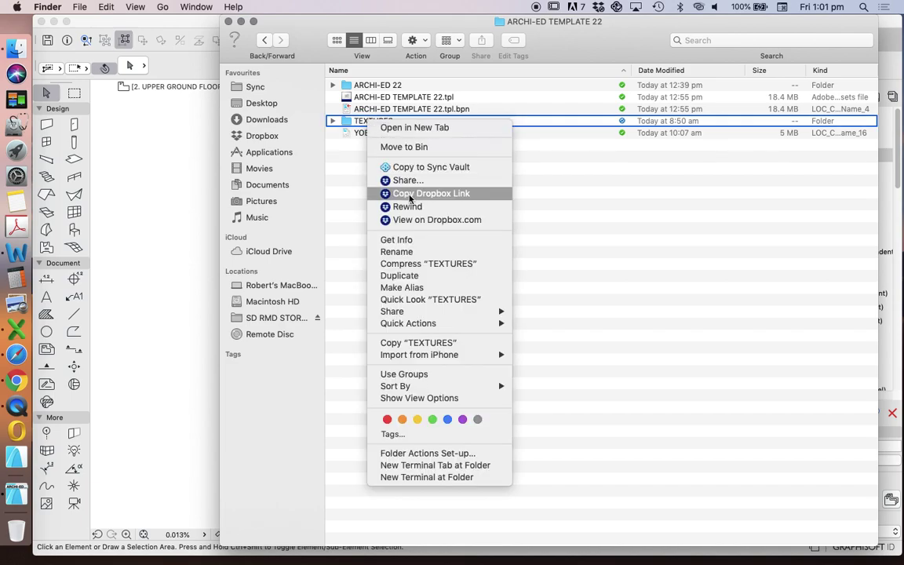
pyautogui.click(420, 241)
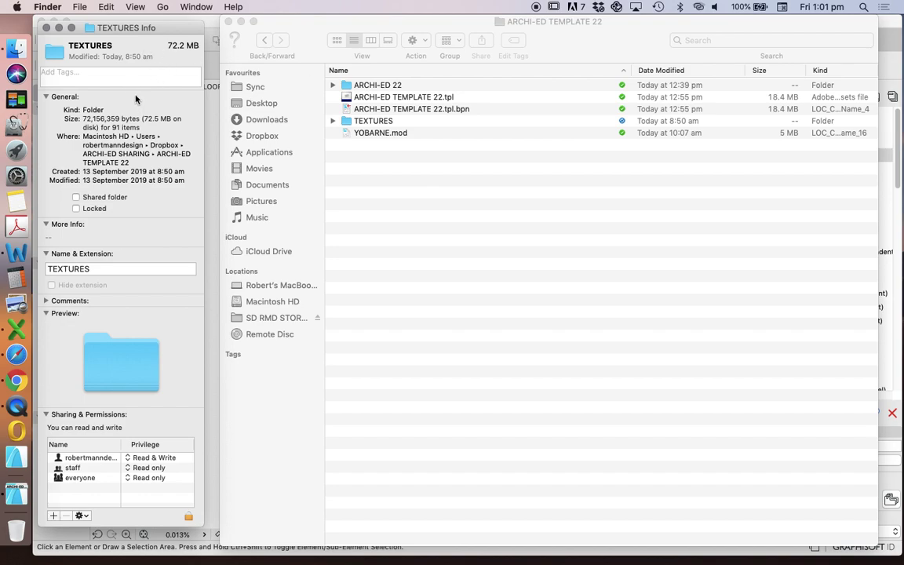
# Step: Check ARCHITECTURE's 1.47 GB TEXTURES folder, return to ARCHI-ED TEMPLATE 22, then back to ARCHICAD
pyautogui.click(46, 27)
pyautogui.click(331, 191)
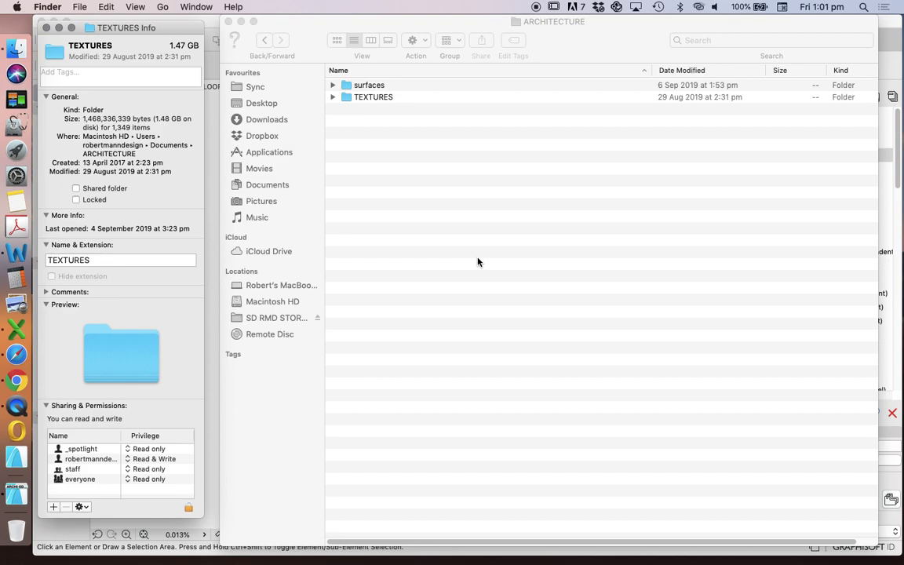
pyautogui.click(47, 29)
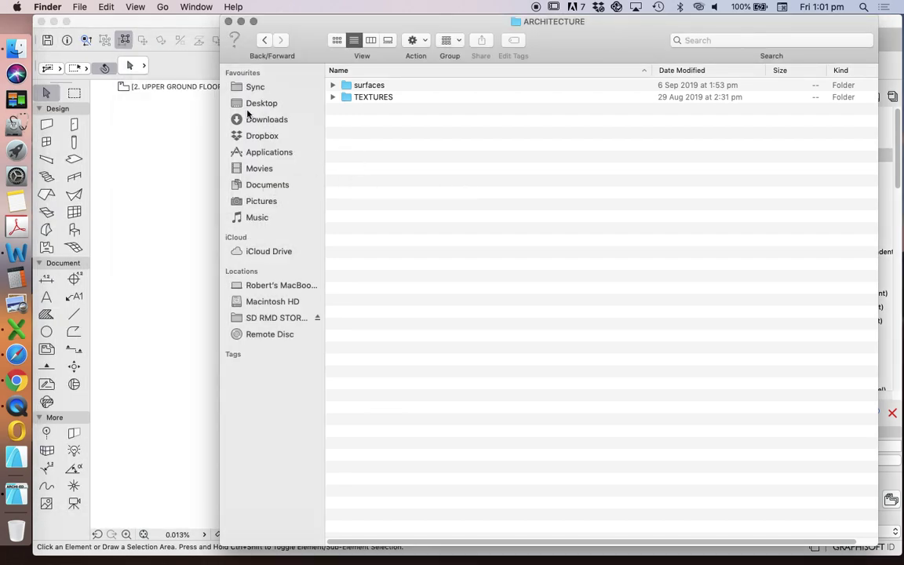
pyautogui.click(267, 39)
pyautogui.click(268, 40)
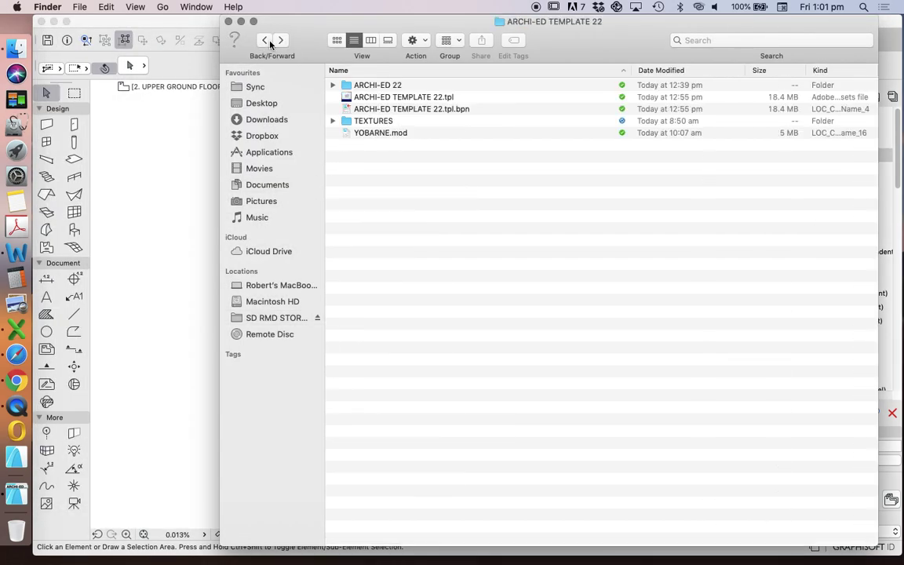
pyautogui.click(178, 271)
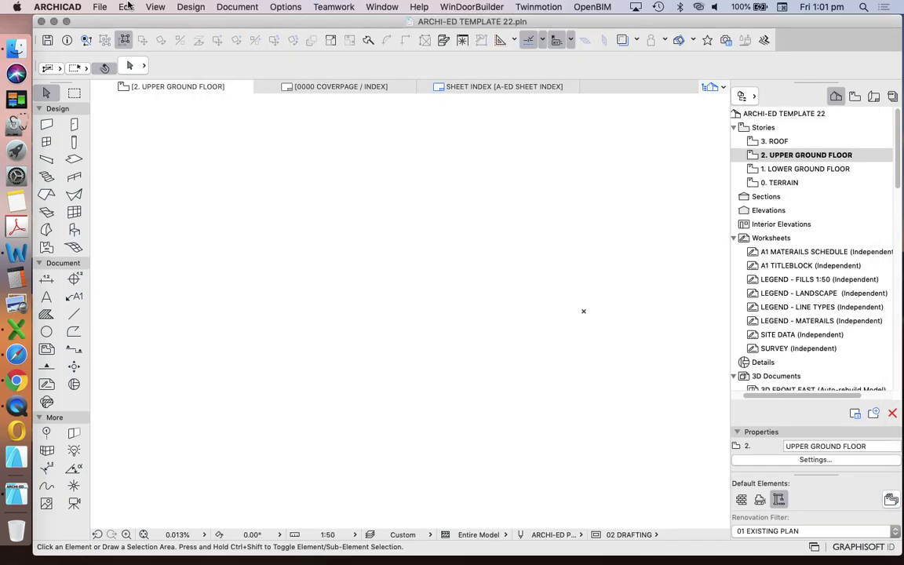
# Step: Remove the TEXTURES library in Library Manager and dismiss the 129-warning loading report
pyautogui.click(98, 7)
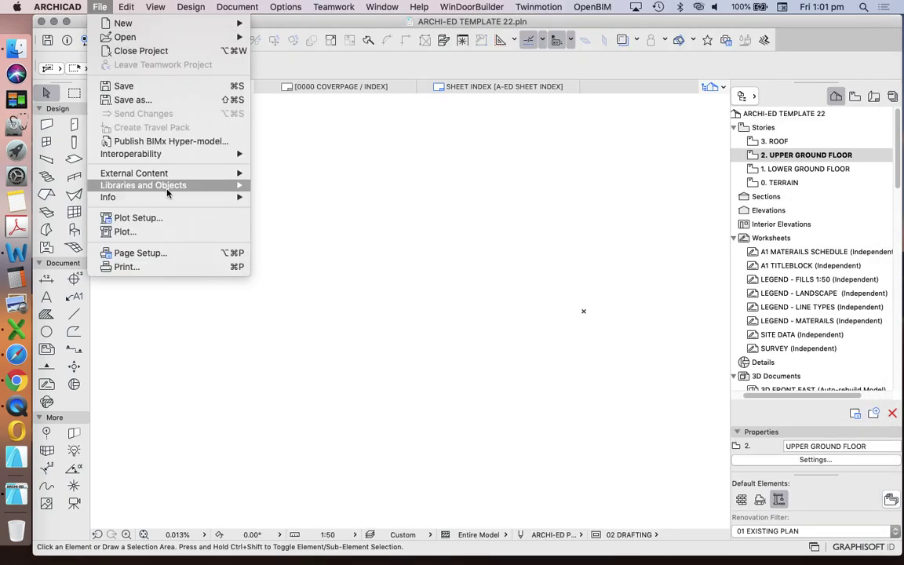
pyautogui.moveTo(228, 186)
pyautogui.click(302, 186)
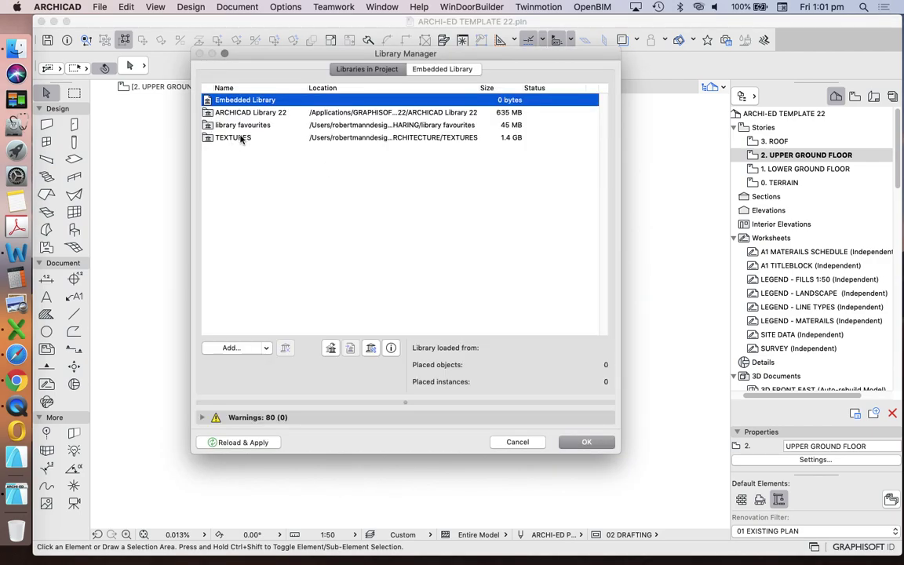
pyautogui.click(224, 138)
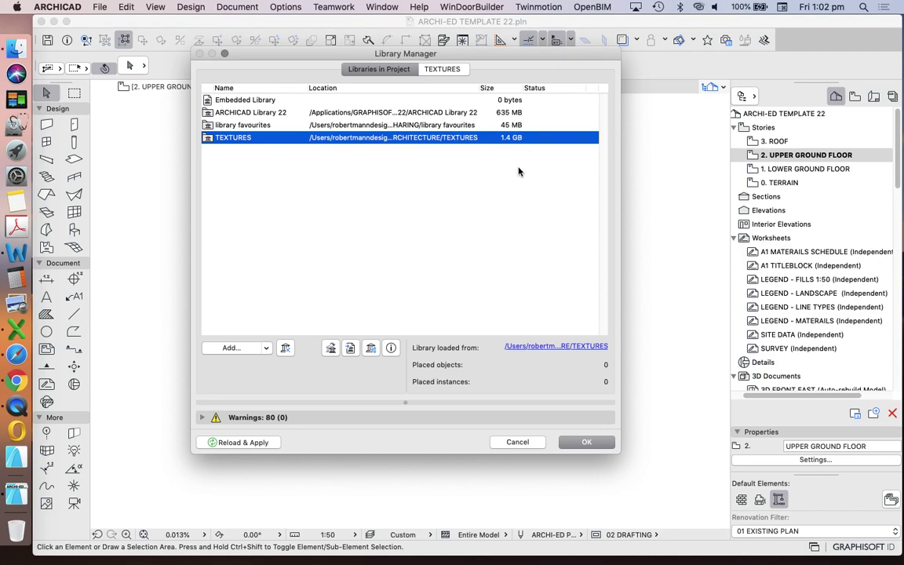
pyautogui.click(285, 348)
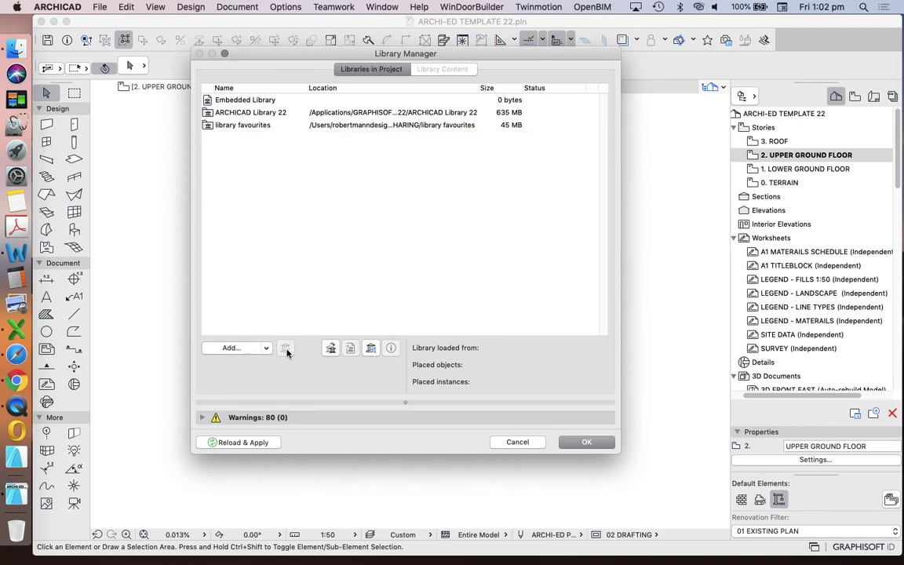
pyautogui.click(586, 441)
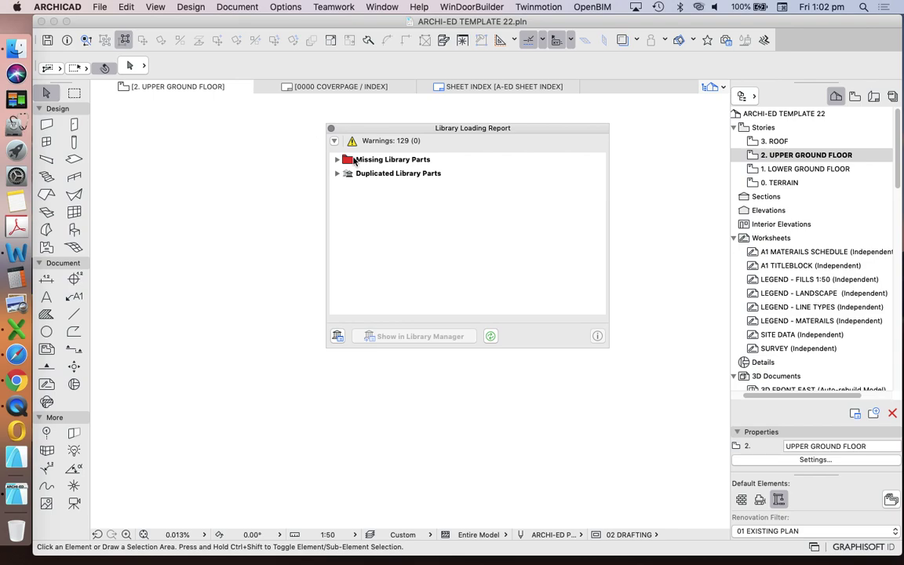
pyautogui.click(331, 128)
pyautogui.click(284, 7)
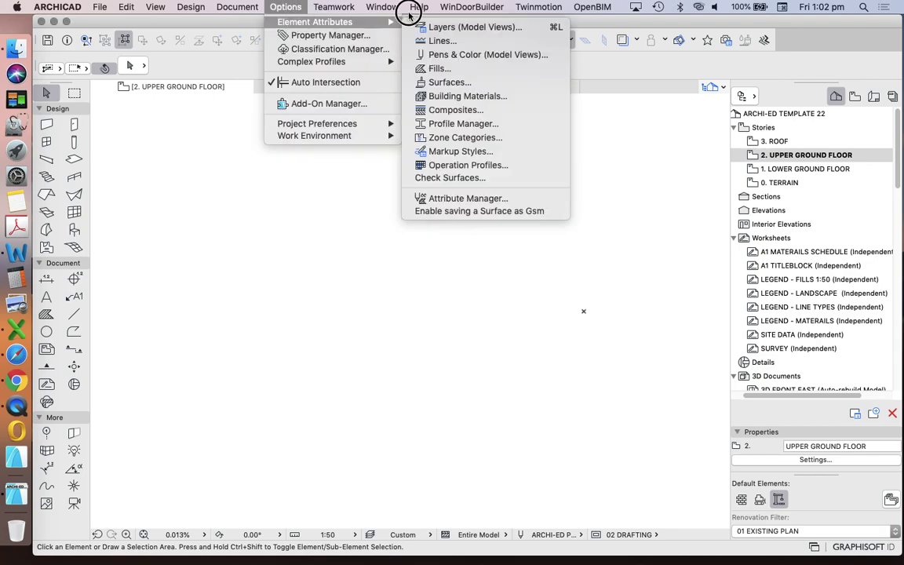
# Step: Confirm A-ED GABION WALL's GABION 4 copy texture is missing, then select A-ED GLOSS RED and close
pyautogui.click(466, 309)
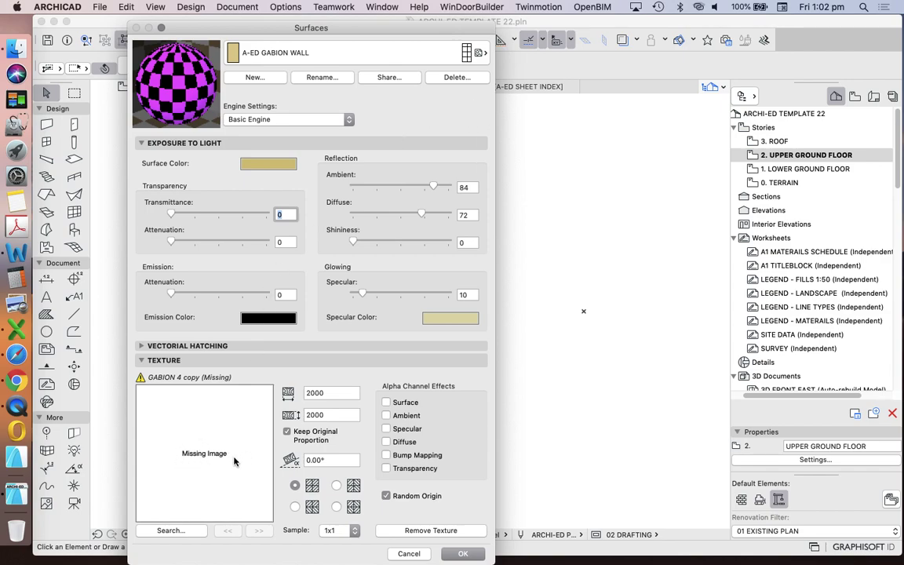
pyautogui.click(380, 57)
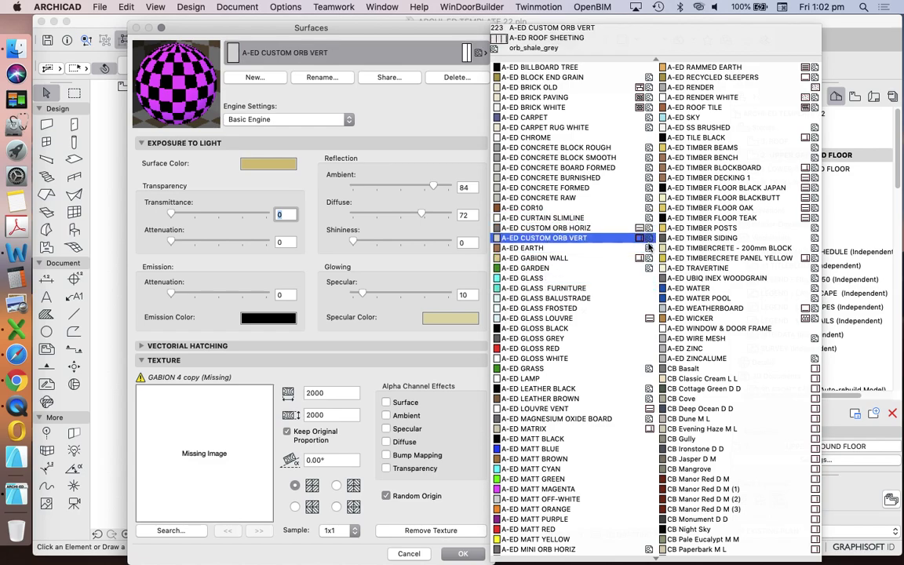
pyautogui.click(648, 352)
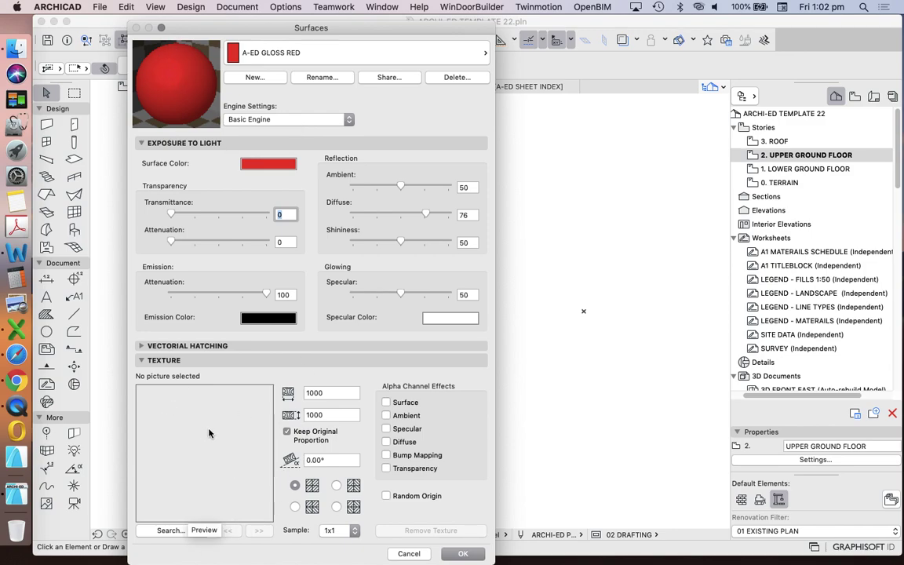
pyautogui.click(464, 554)
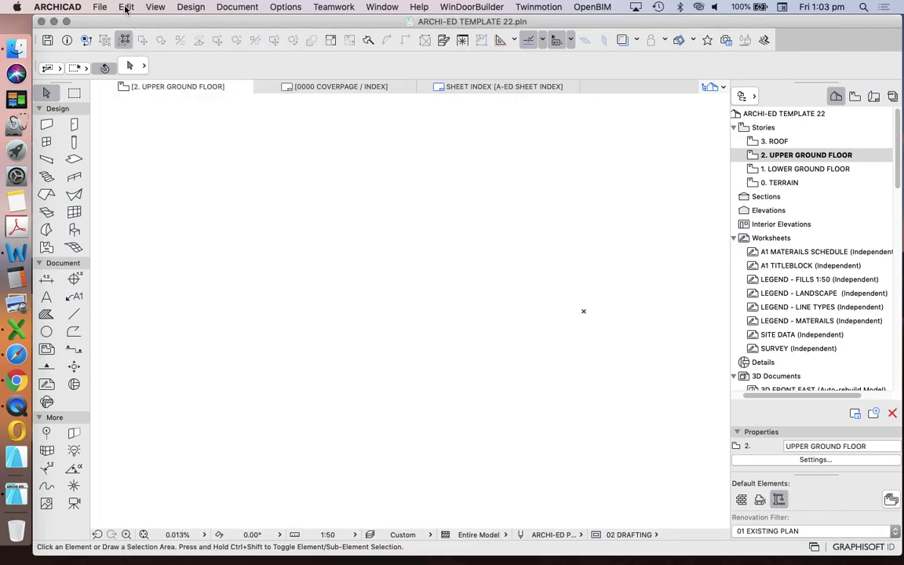
# Step: In Library Manager's Add chooser, navigate into ARCHI-ED TEMPLATE 22's TEXTURES folder
pyautogui.click(99, 6)
pyautogui.moveTo(174, 187)
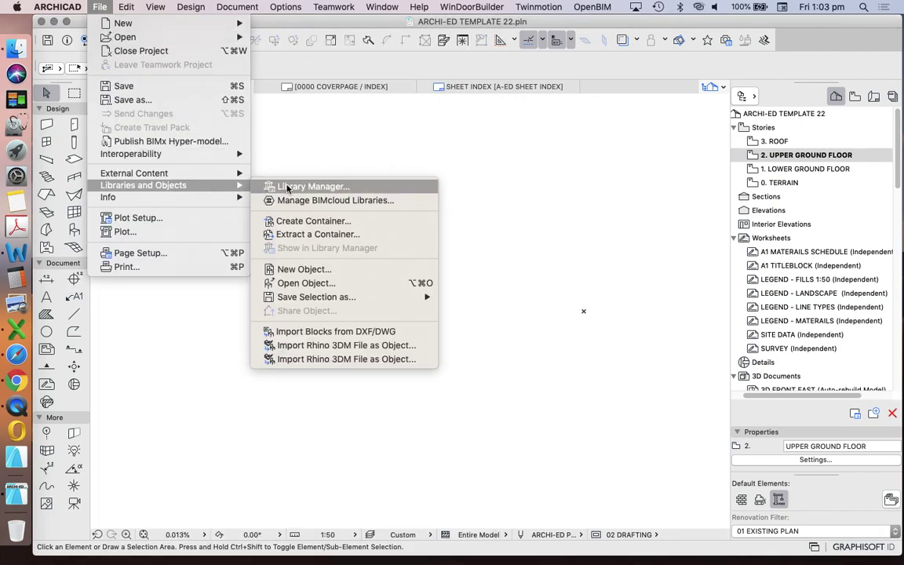
pyautogui.click(263, 186)
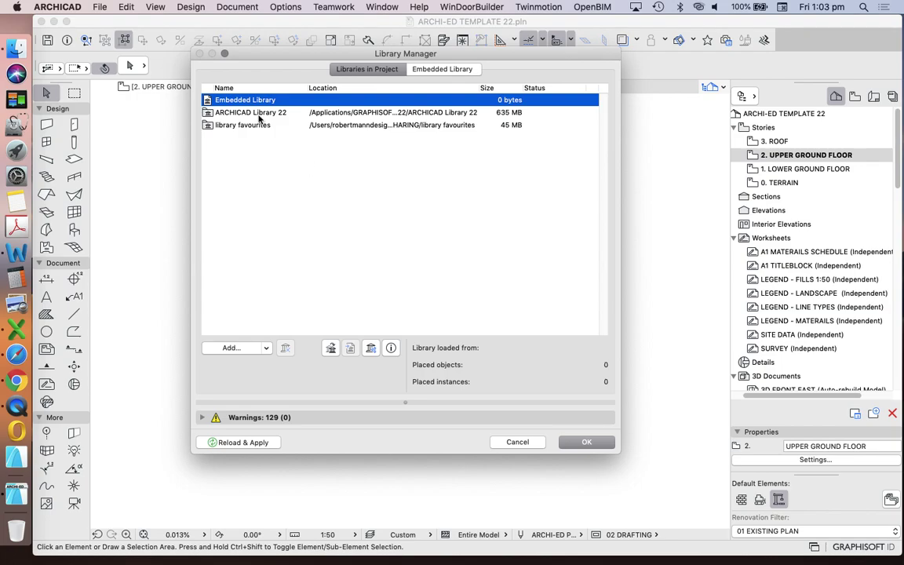
pyautogui.click(229, 349)
pyautogui.click(306, 125)
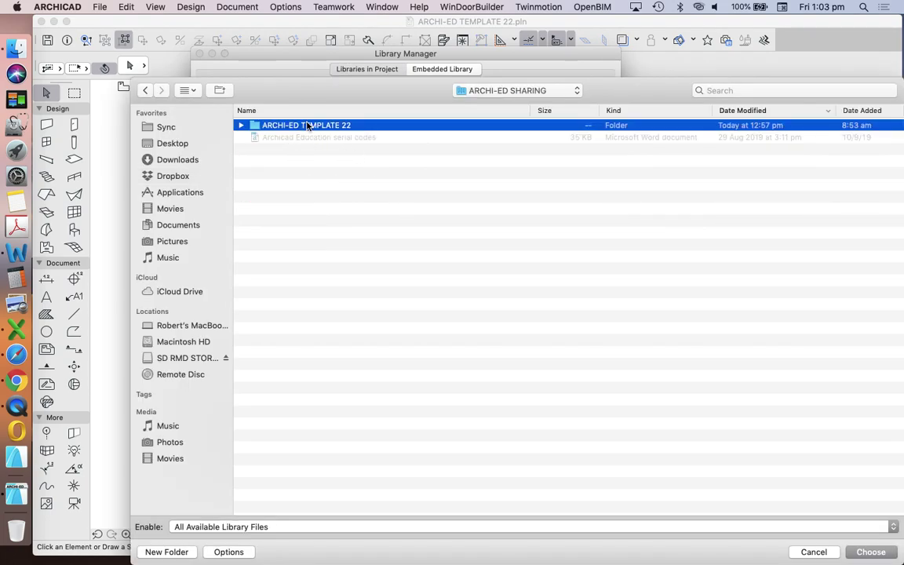
pyautogui.doubleClick(308, 126)
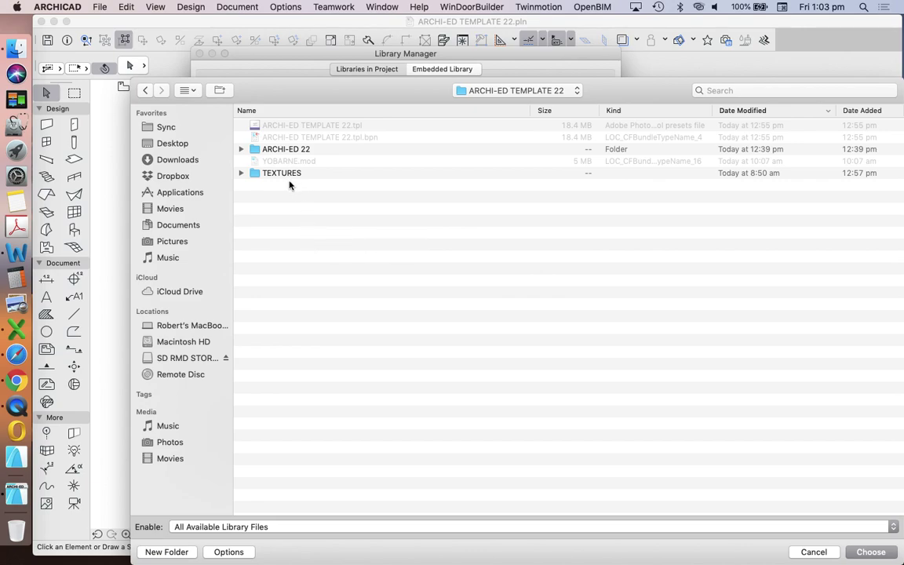
pyautogui.doubleClick(270, 174)
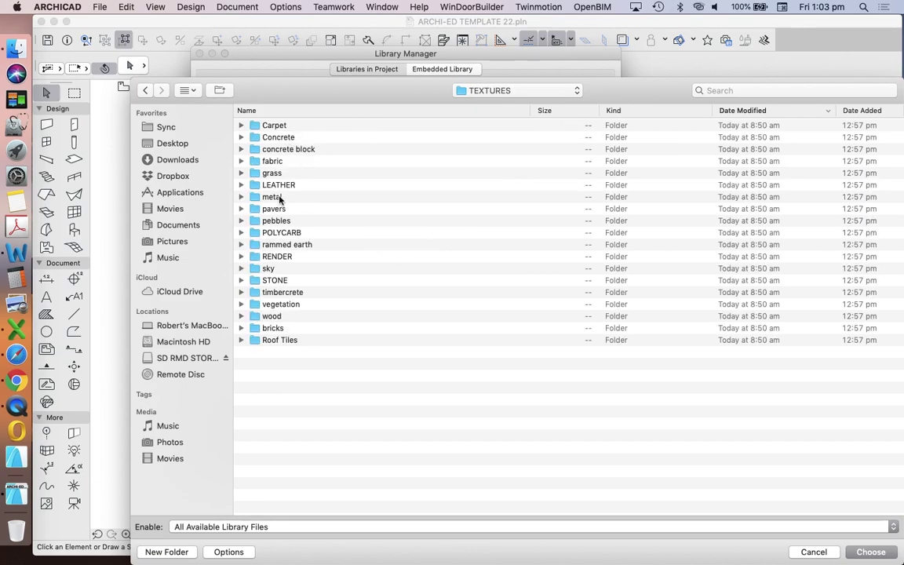
# Step: Look inside the Carpet subfolder, then choose the TEXTURES folder as a library and apply
pyautogui.doubleClick(260, 125)
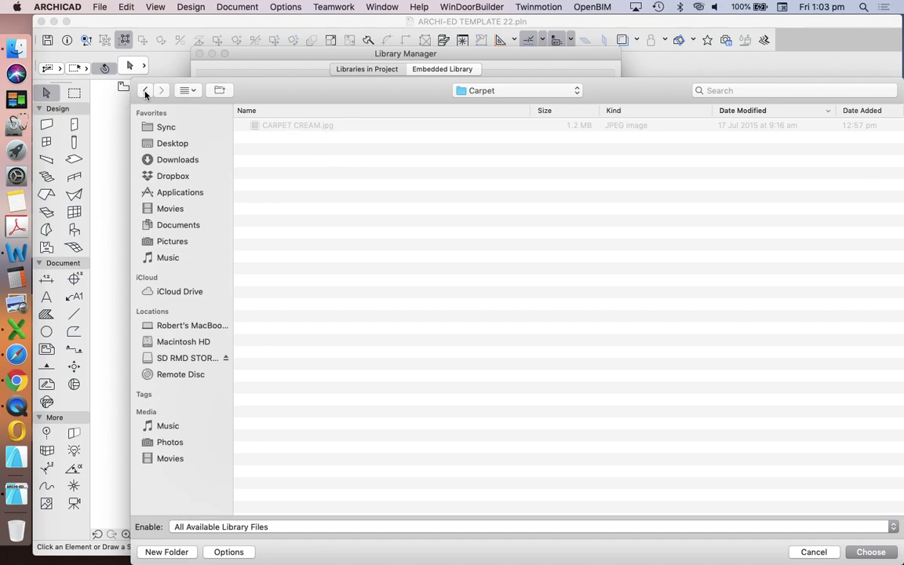
pyautogui.click(145, 92)
pyautogui.click(267, 128)
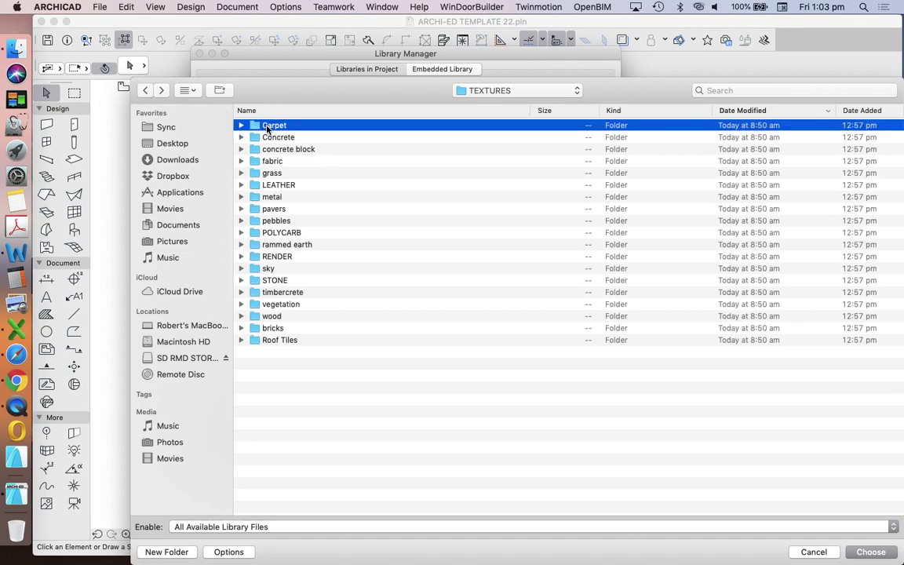
pyautogui.doubleClick(267, 128)
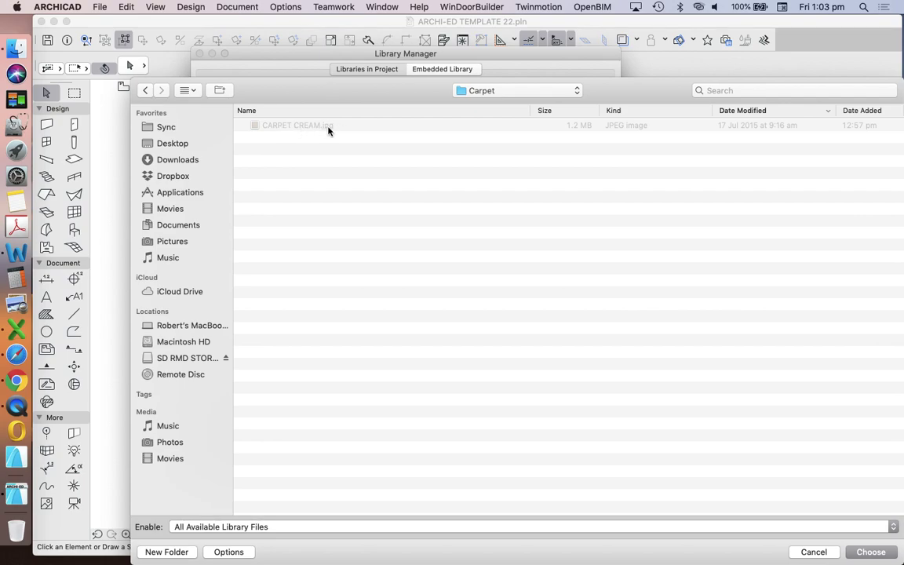
pyautogui.click(149, 92)
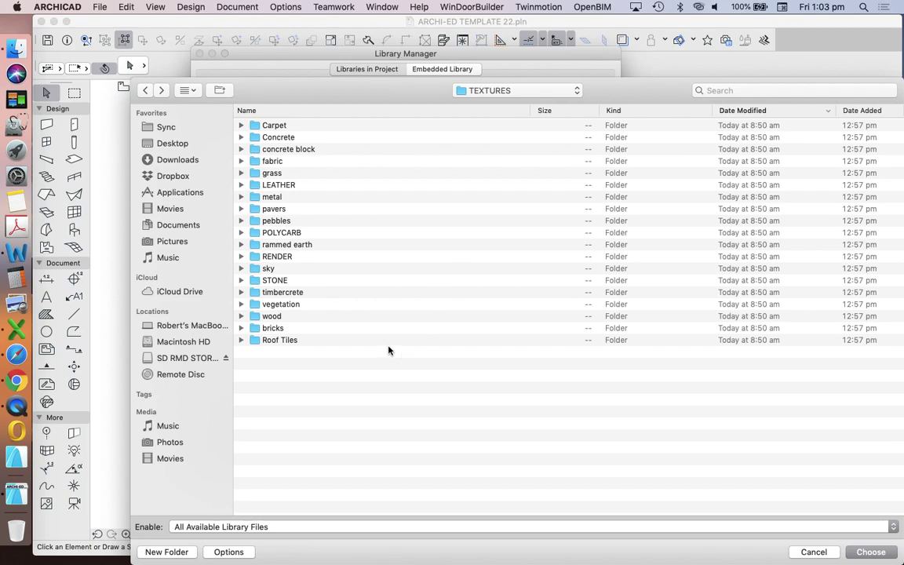
pyautogui.click(146, 91)
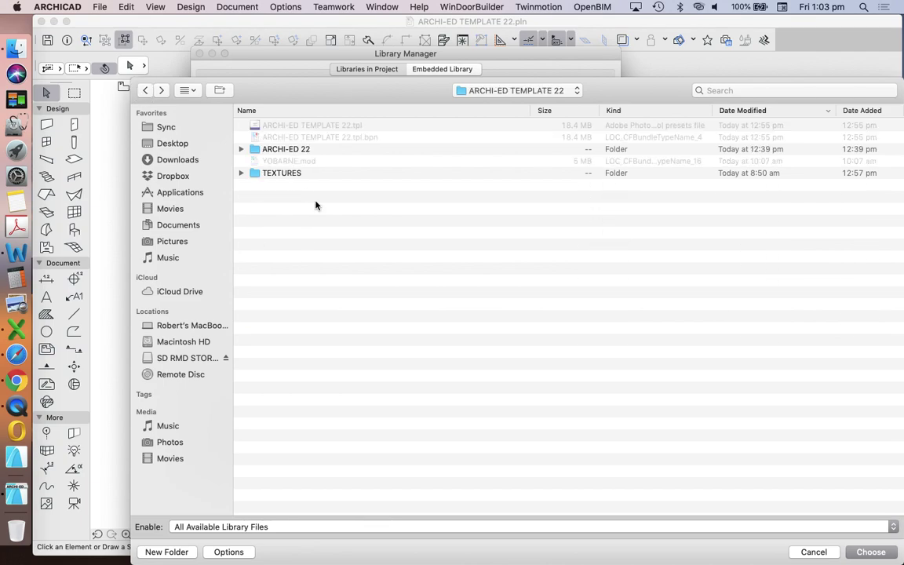
pyautogui.click(265, 174)
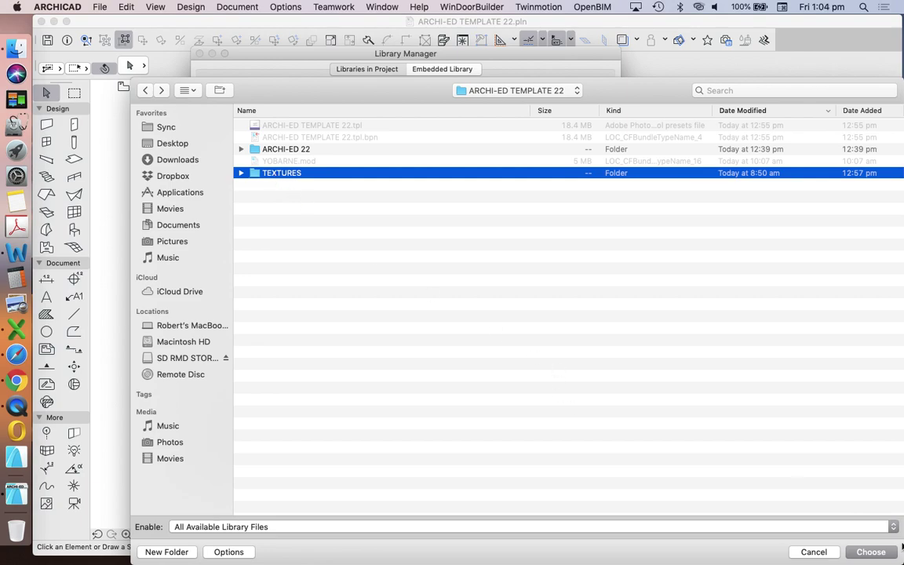
pyautogui.click(871, 552)
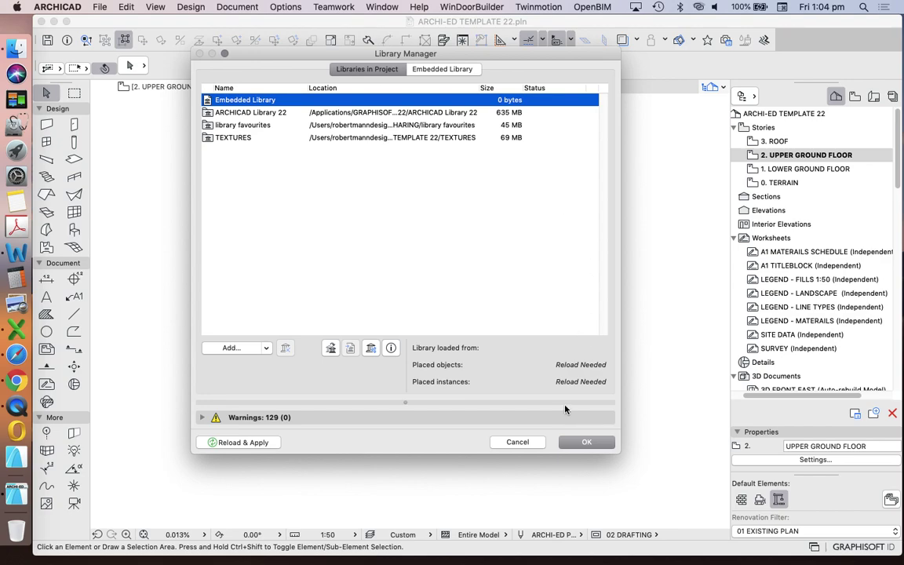
pyautogui.click(588, 443)
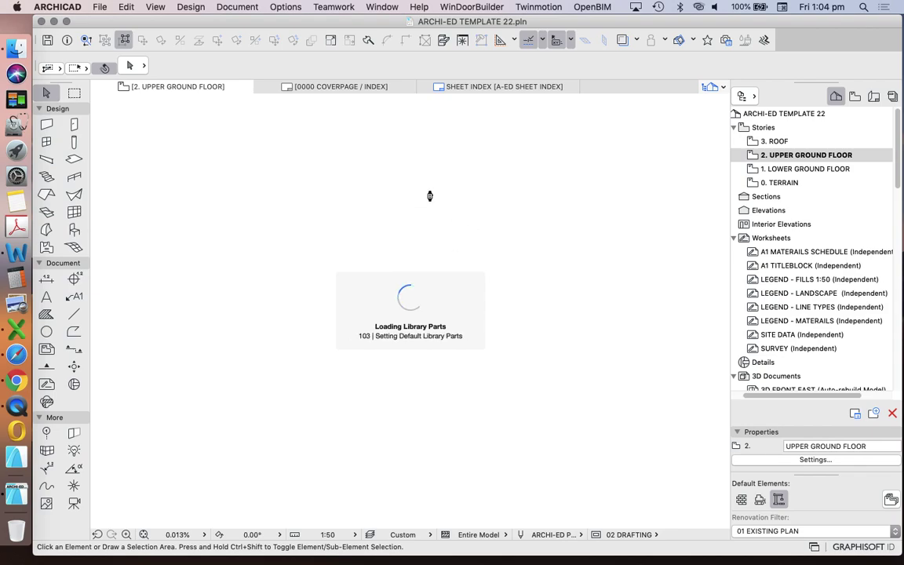
# Step: Dismiss the library loading report and reopen the Surfaces settings
pyautogui.click(331, 128)
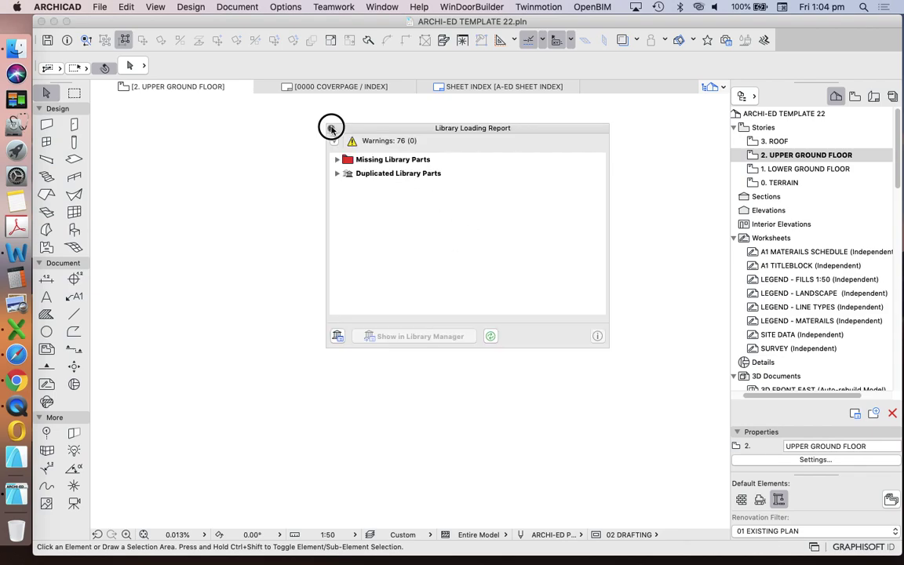
pyautogui.click(284, 8)
pyautogui.moveTo(314, 22)
pyautogui.click(463, 79)
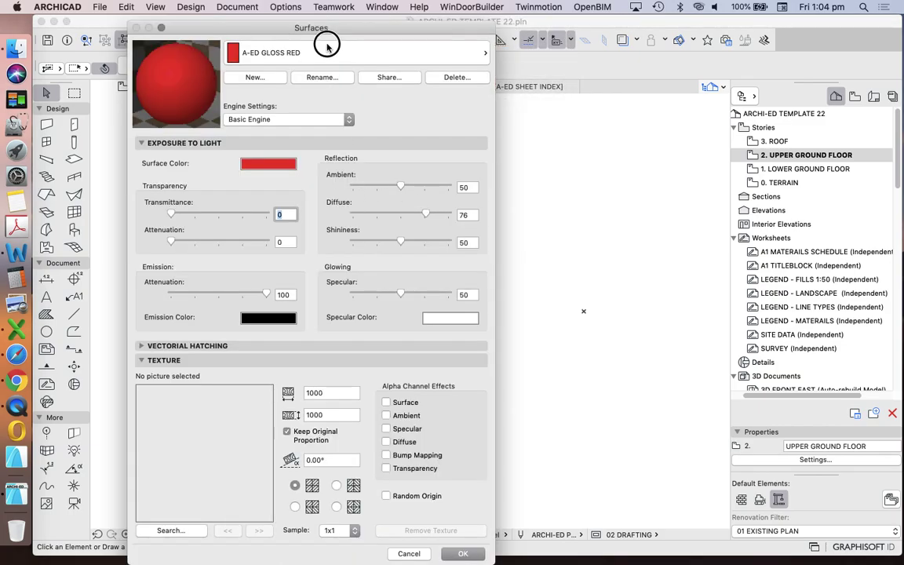
pyautogui.click(296, 47)
pyautogui.click(579, 261)
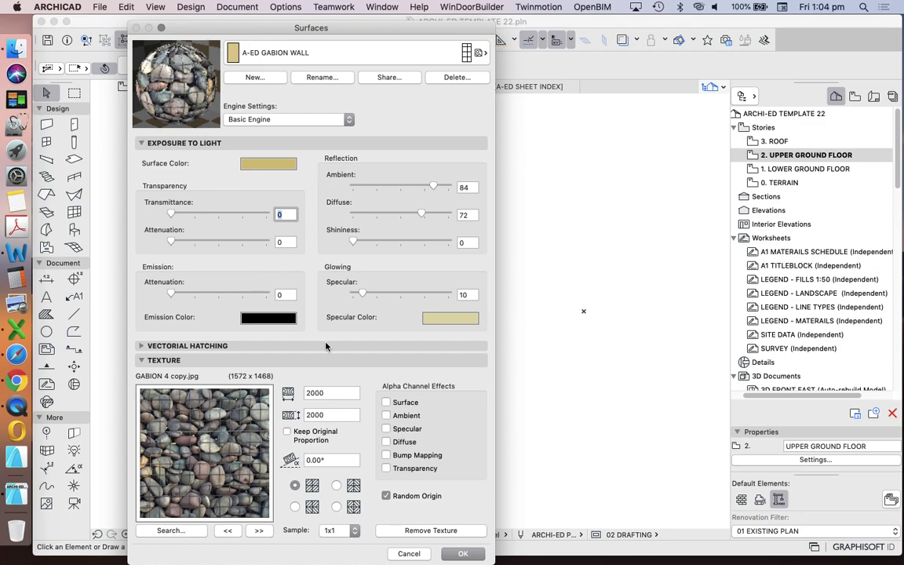
pyautogui.click(463, 553)
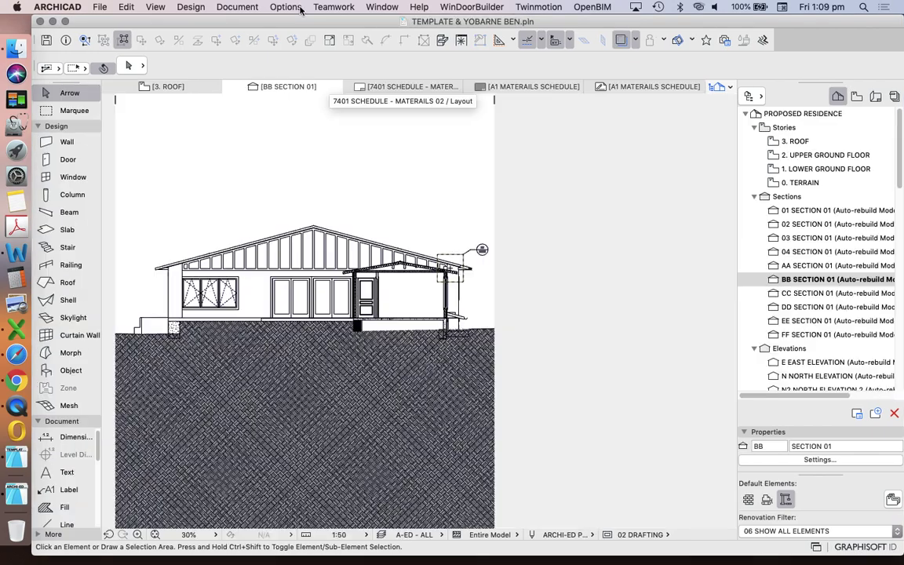
# Step: In PROPOSED RESIDENCE's Surfaces dialog, select A-ED GLOSS RED and start a New surface from it
pyautogui.click(284, 7)
pyautogui.moveTo(282, 21)
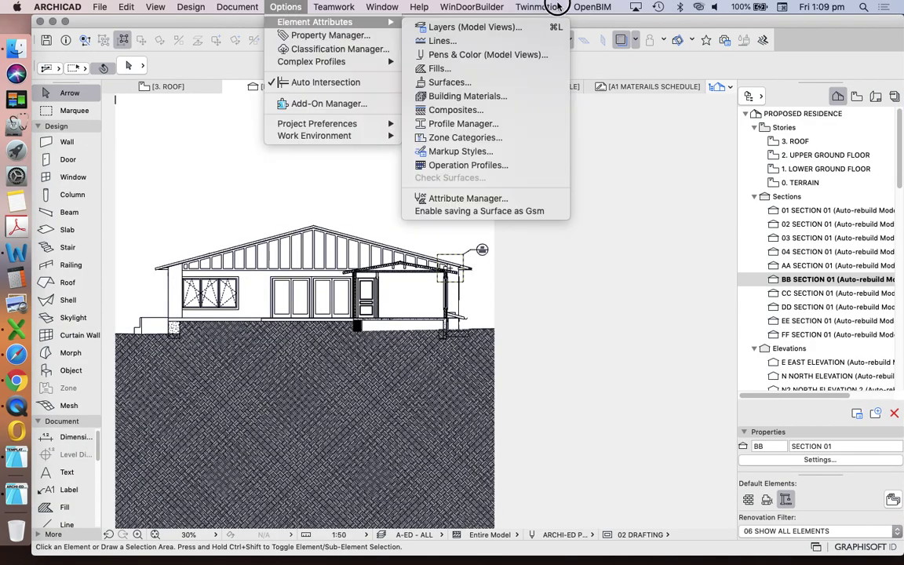
pyautogui.click(516, 83)
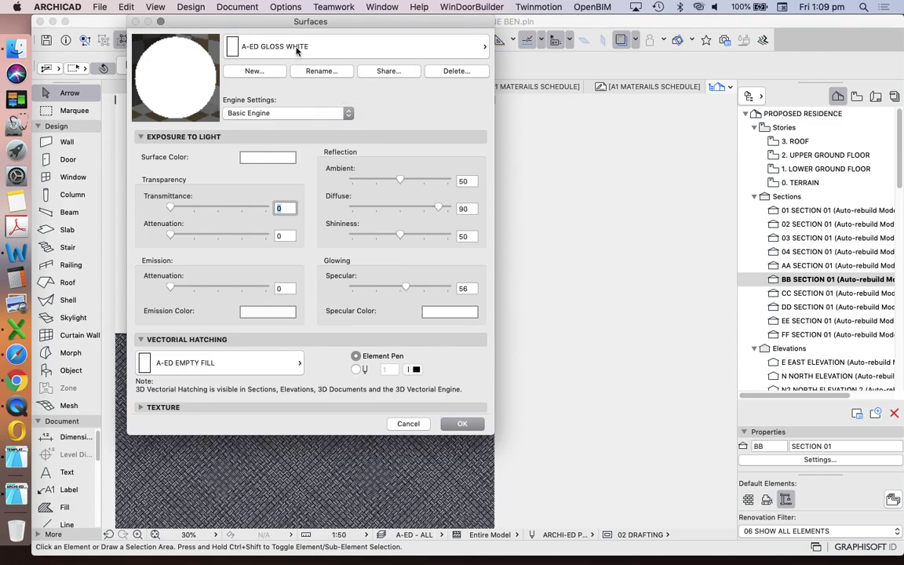
pyautogui.click(297, 49)
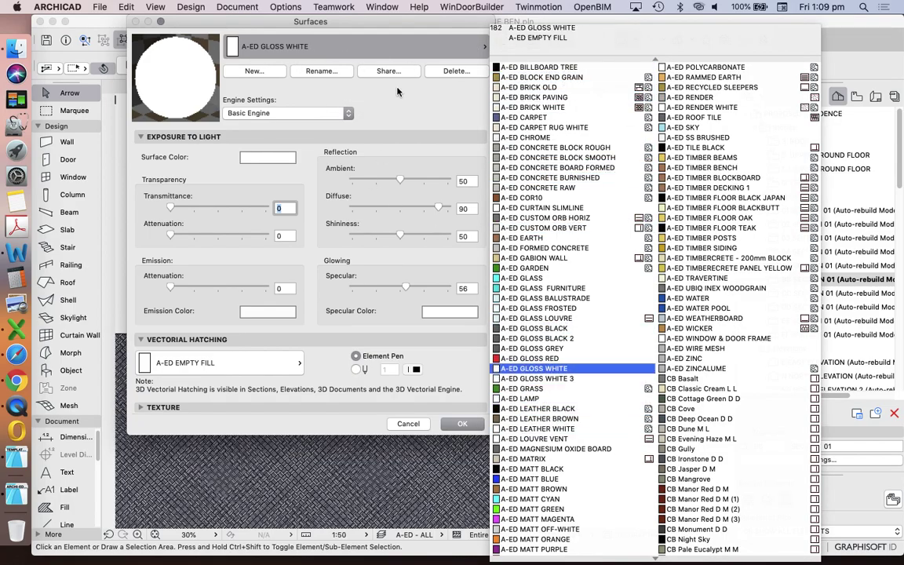
pyautogui.click(428, 107)
pyautogui.click(413, 46)
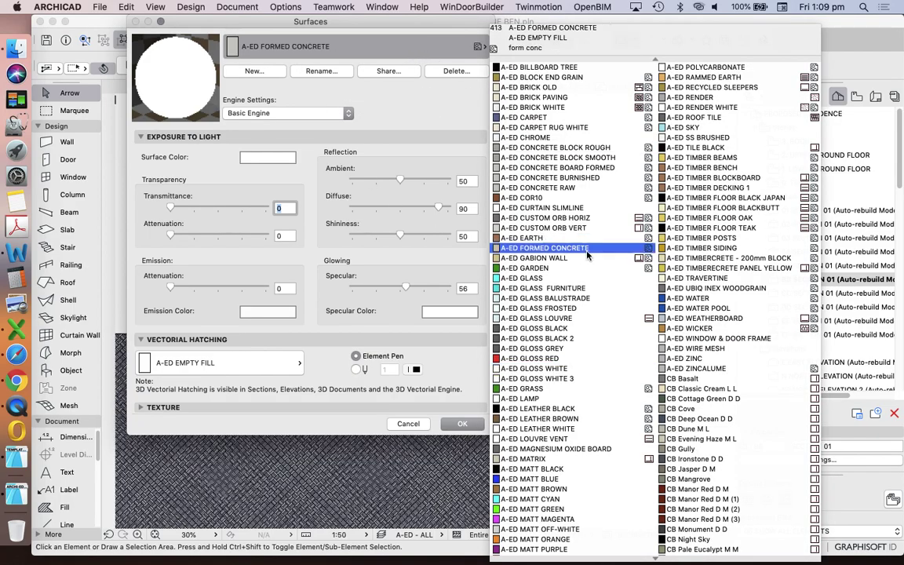
pyautogui.click(534, 358)
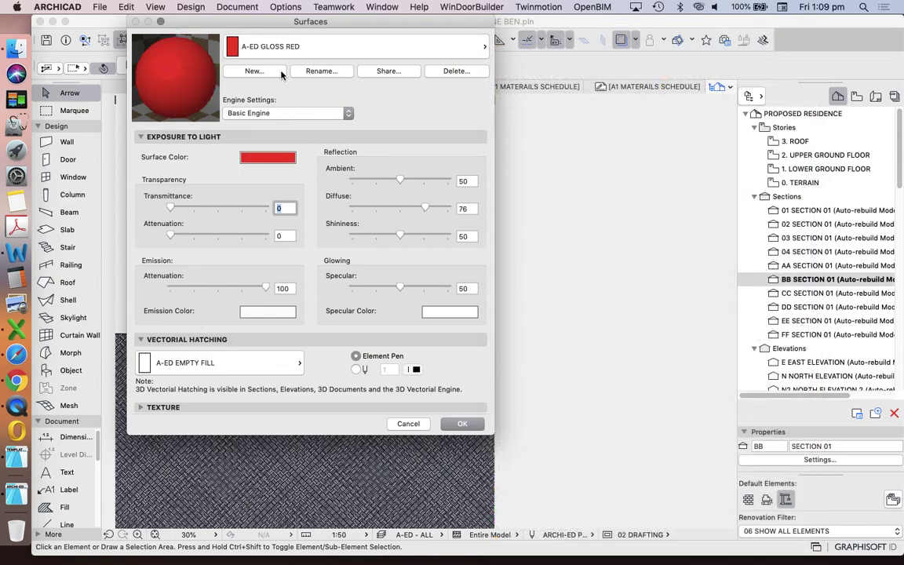
pyautogui.click(260, 71)
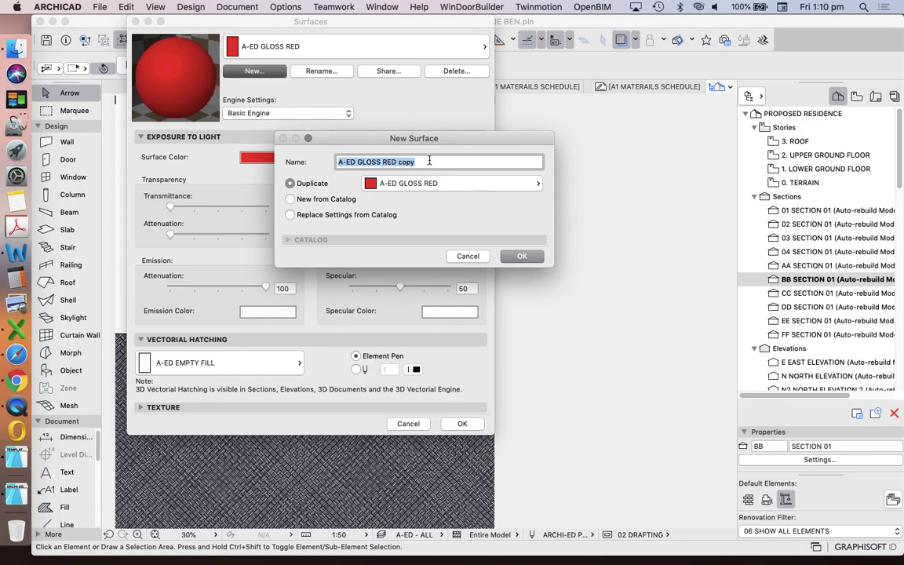
# Step: Name the copy A-ED GLOSS YELLOW and give it the Lemon surface colour
pyautogui.moveTo(440, 163); pyautogui.dragTo(386, 164)
pyautogui.write('YELLOW')
pyautogui.click(524, 258)
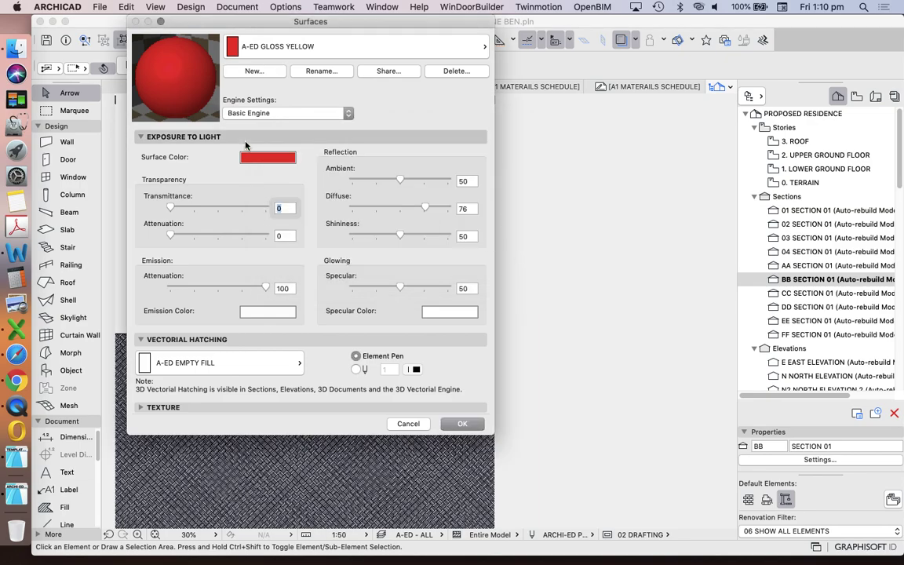
pyautogui.click(264, 157)
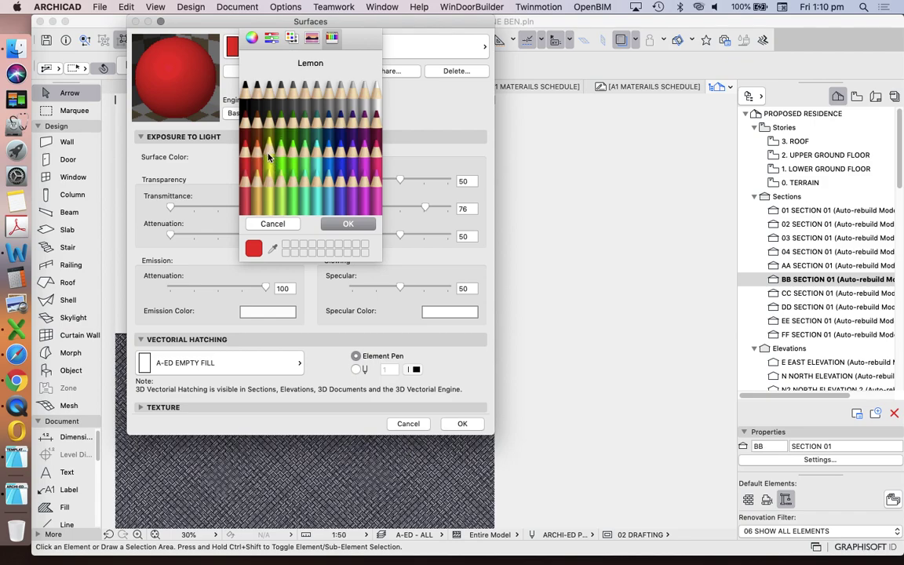
pyautogui.click(271, 186)
pyautogui.click(360, 225)
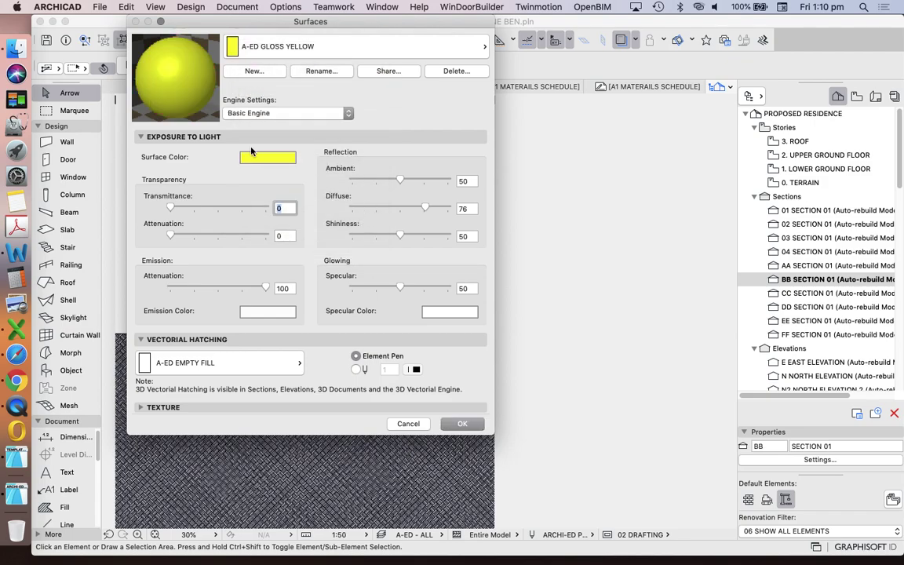
# Step: Switch the engine to CineRender and update its settings from the basic settings
pyautogui.click(285, 112)
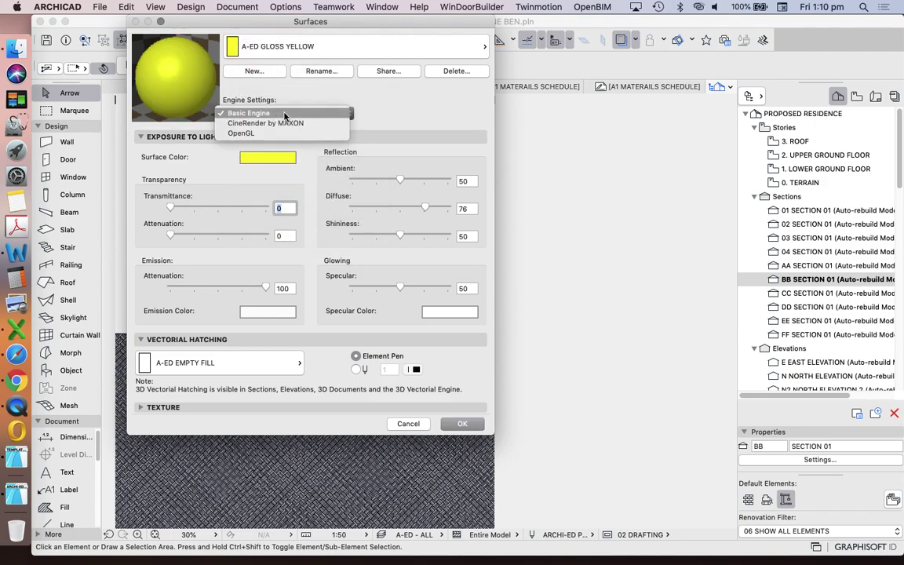
pyautogui.click(286, 123)
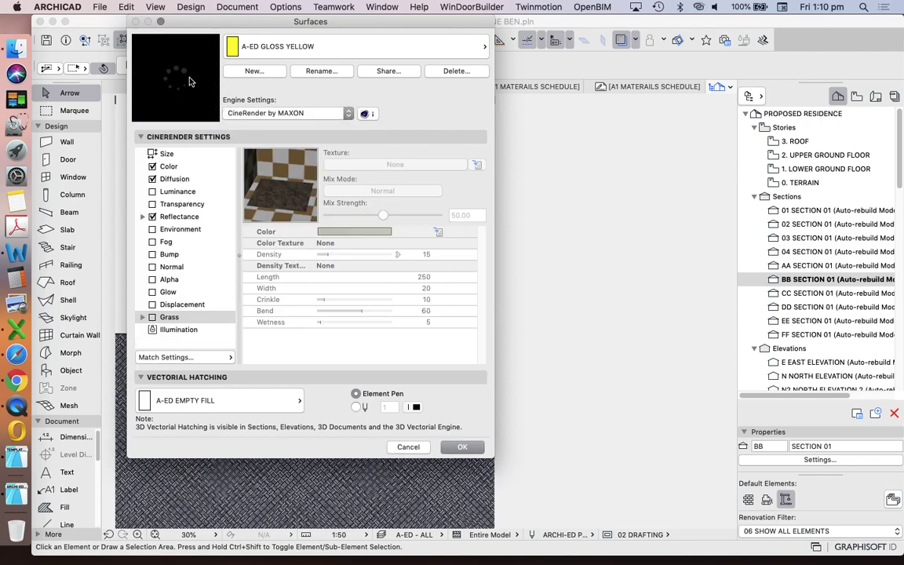
pyautogui.click(196, 358)
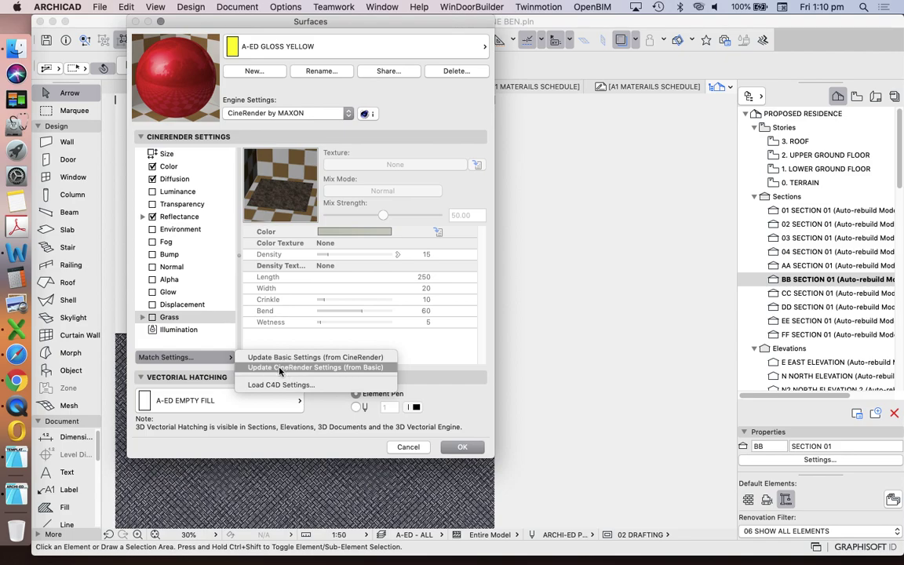
pyautogui.click(277, 367)
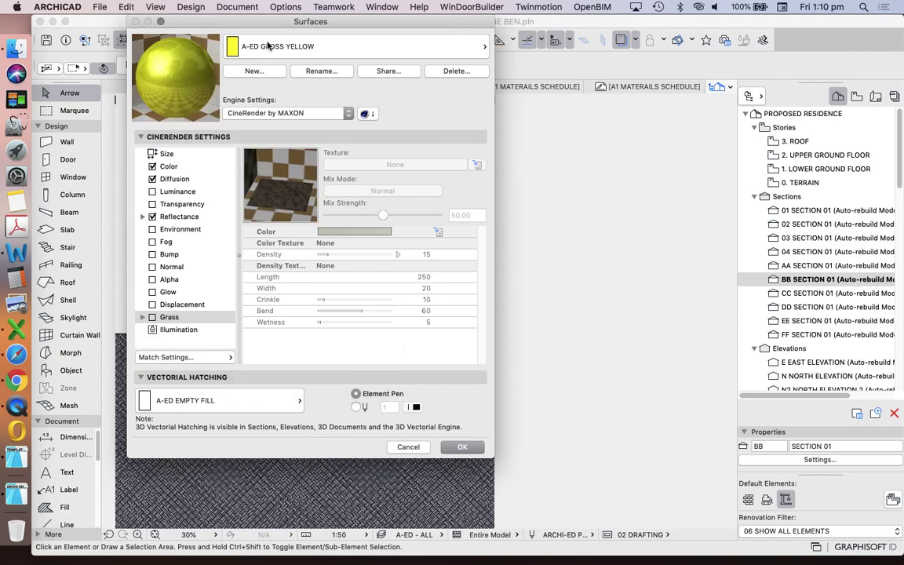
pyautogui.click(312, 50)
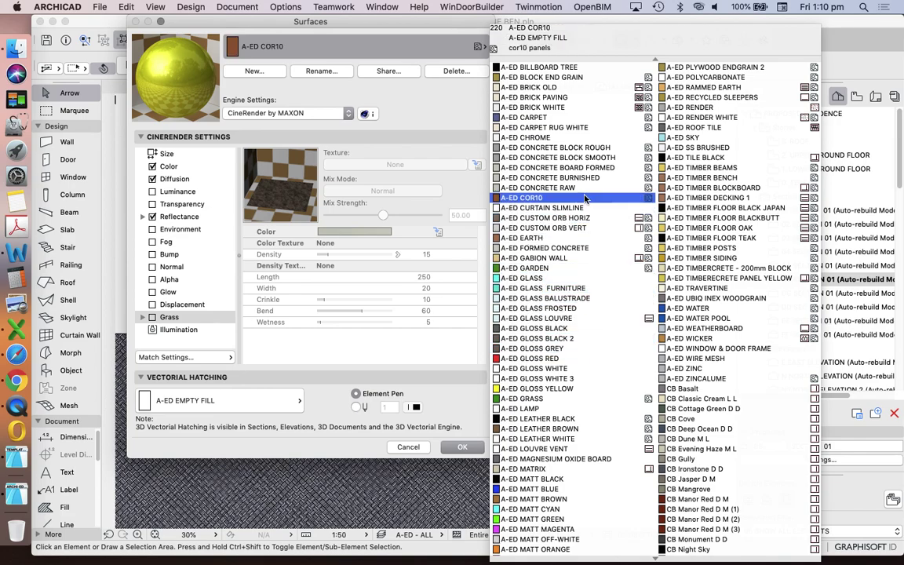
# Step: Duplicate A-ED CONCRETE BURNISHED as A-ED CONCRETE PANEL and set it to the Basic Engine
pyautogui.click(514, 177)
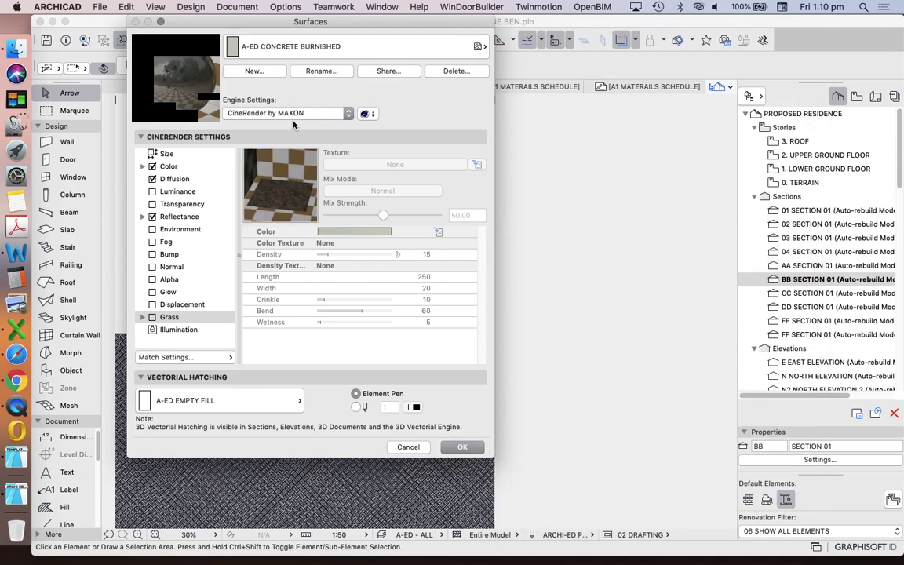
pyautogui.click(252, 70)
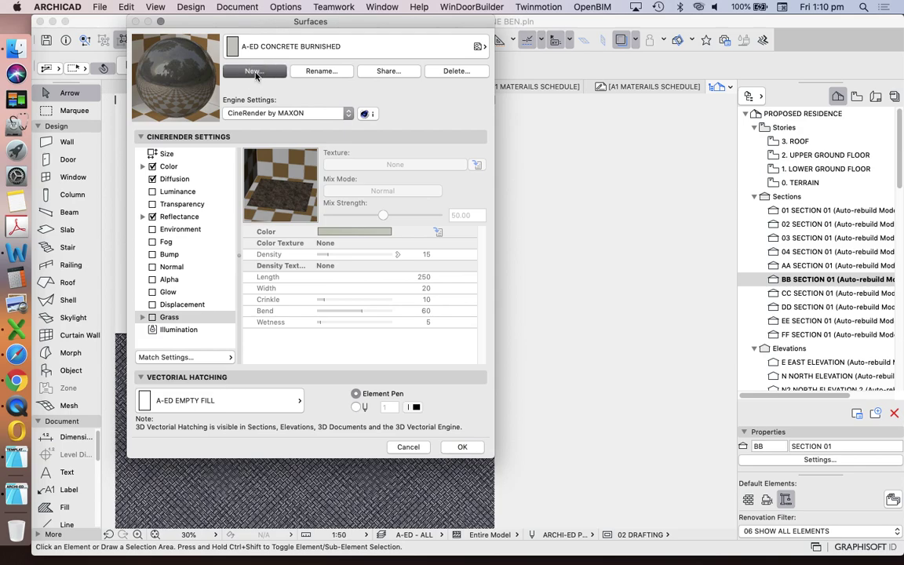
pyautogui.moveTo(481, 162); pyautogui.dragTo(397, 162)
pyautogui.write('PANEL')
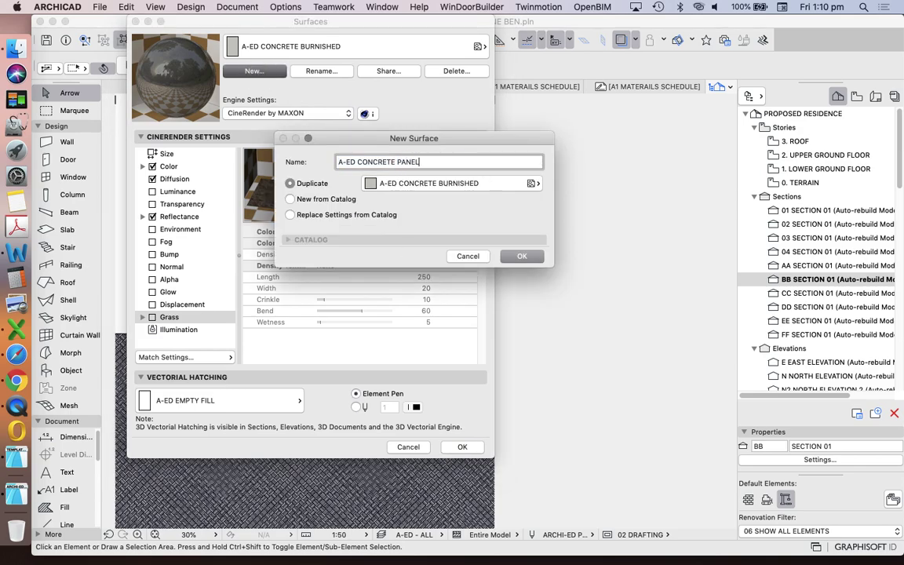
pyautogui.press('Return')
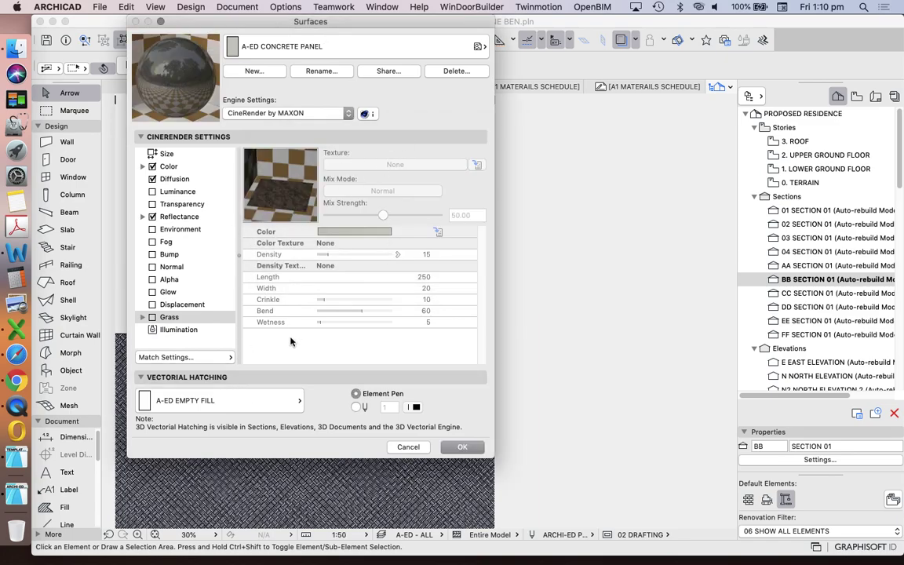
pyautogui.click(270, 114)
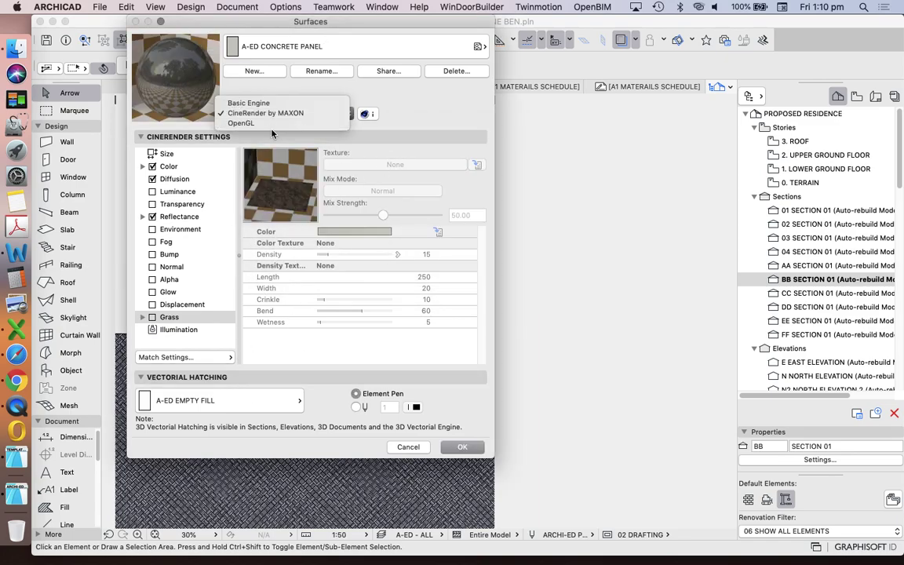
pyautogui.click(275, 110)
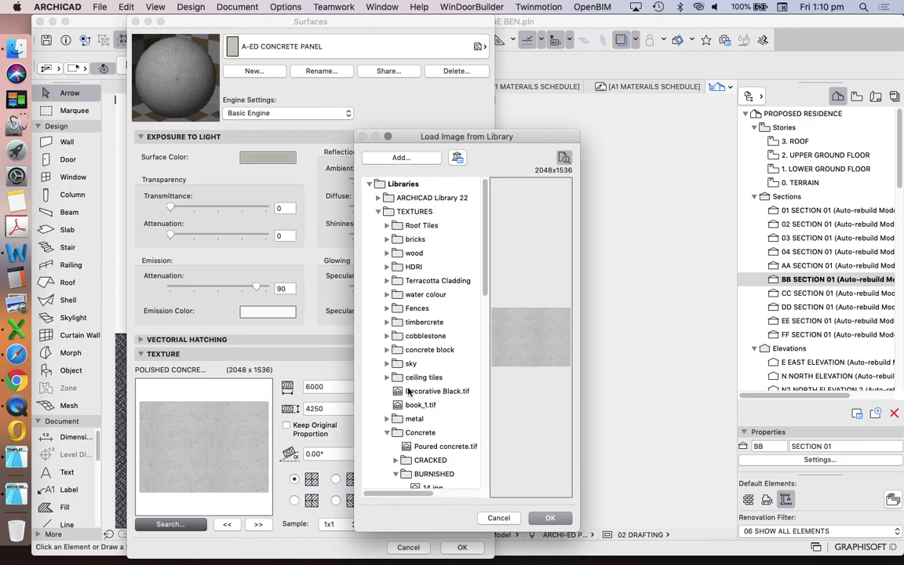
# Step: Expand the texture library down to the Concrete > PANELS folder
pyautogui.scroll(-1, 434, 339)
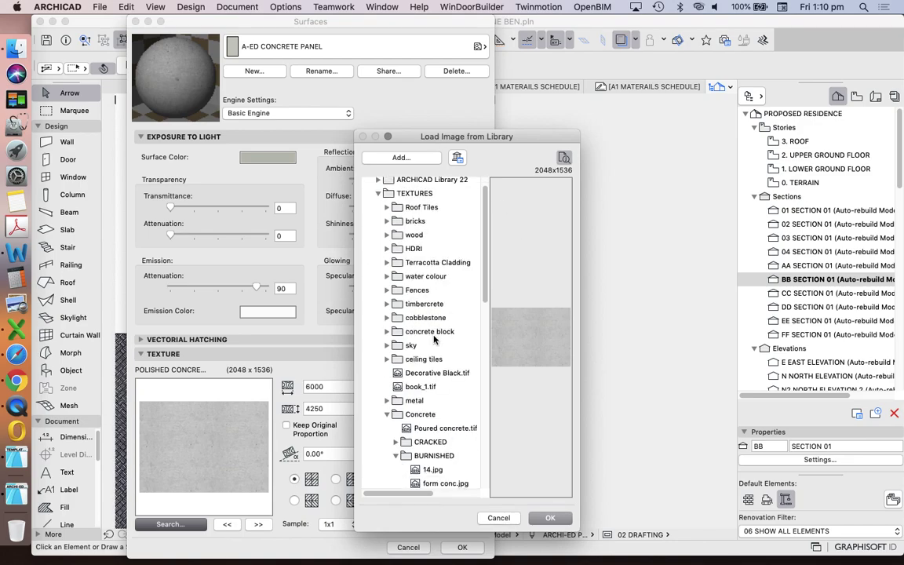
pyautogui.click(387, 359)
pyautogui.scroll(-5, 446, 307)
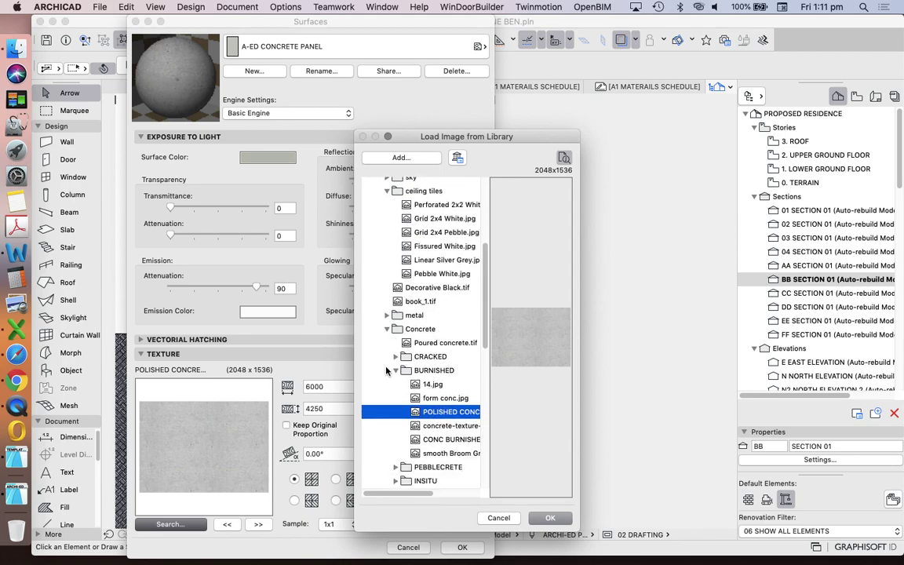
pyautogui.scroll(-2, 409, 392)
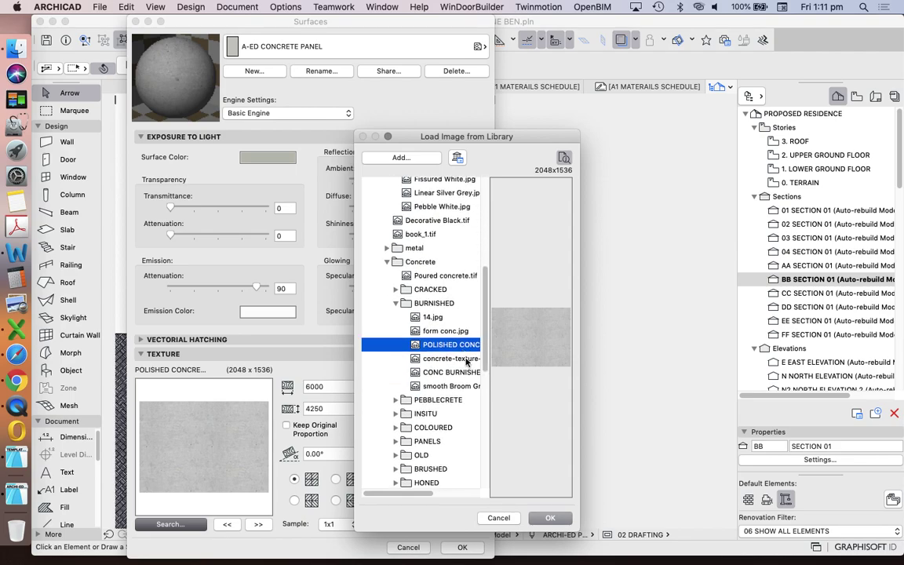
pyautogui.scroll(-1, 409, 416)
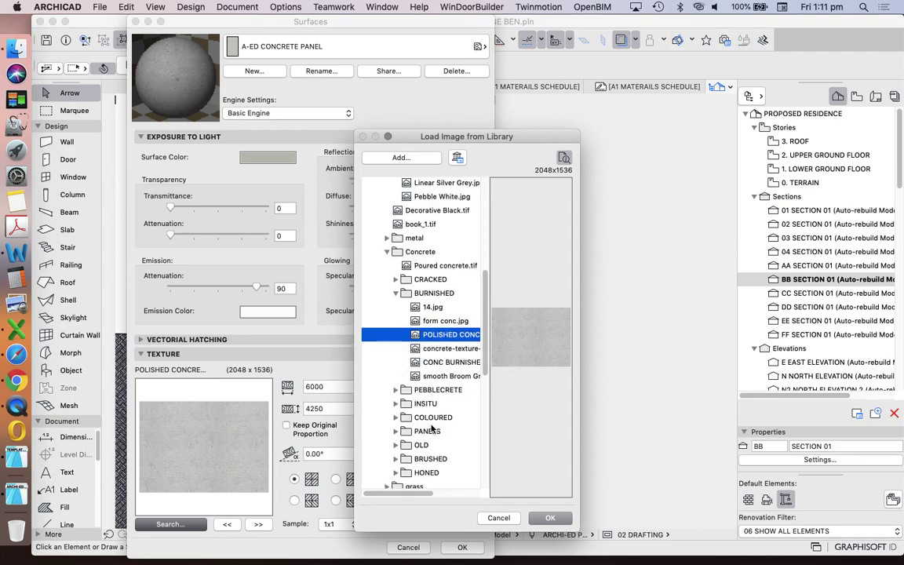
pyautogui.click(401, 434)
pyautogui.click(398, 432)
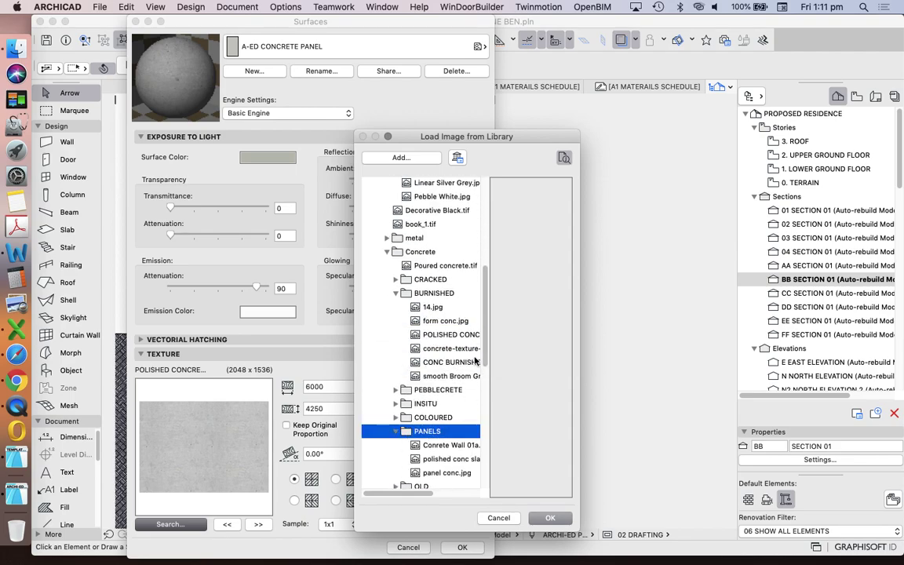
pyautogui.scroll(-3, 416, 427)
# Step: Compare the PANELS images and load polished conc slabs.jpg as the texture
pyautogui.click(455, 391)
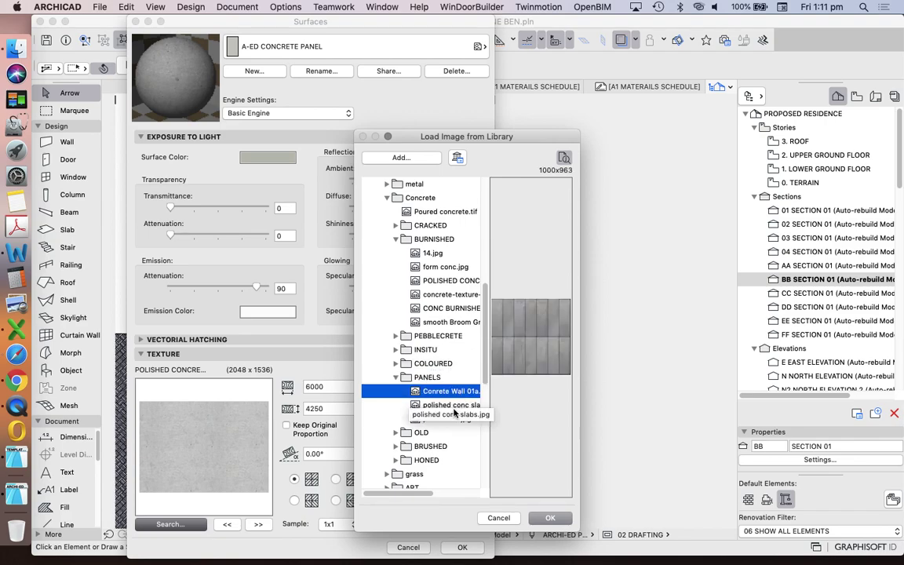
pyautogui.click(452, 406)
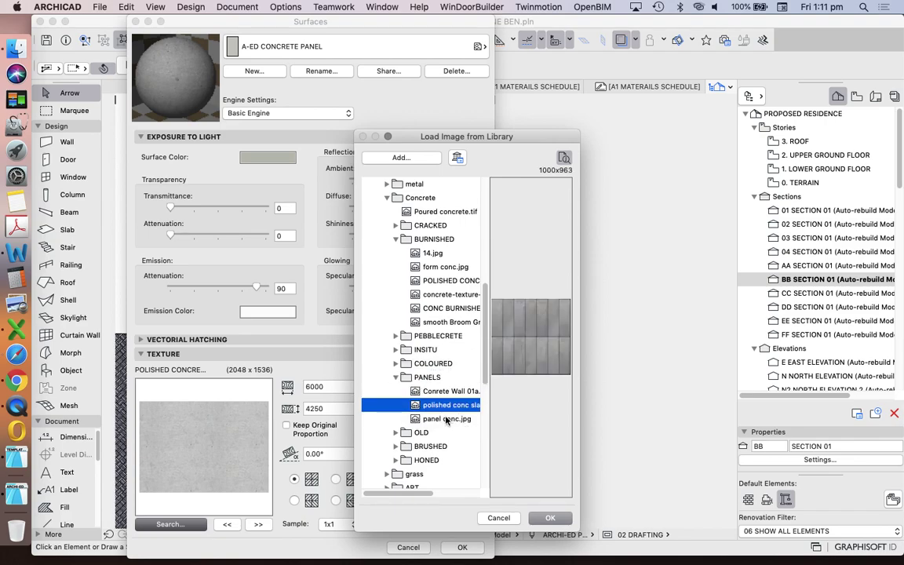
pyautogui.click(451, 419)
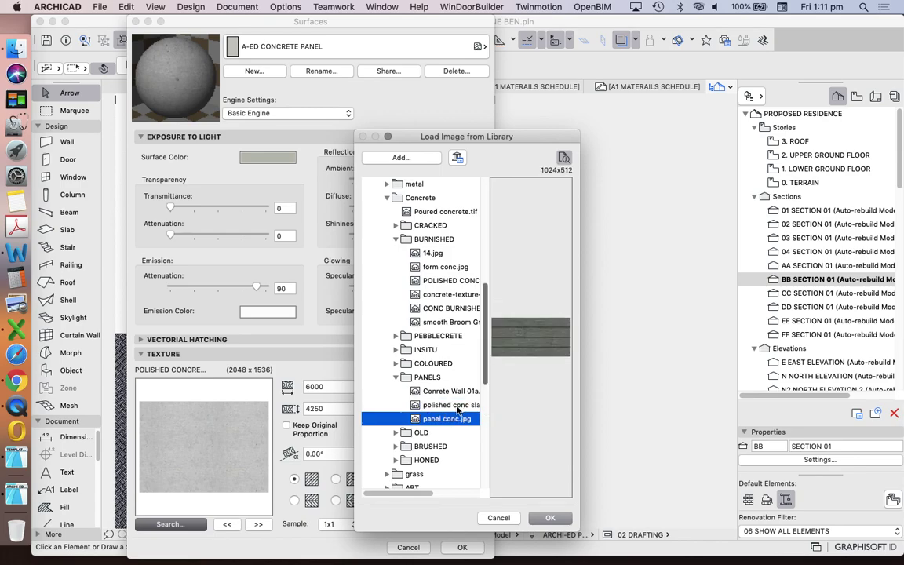
pyautogui.click(456, 404)
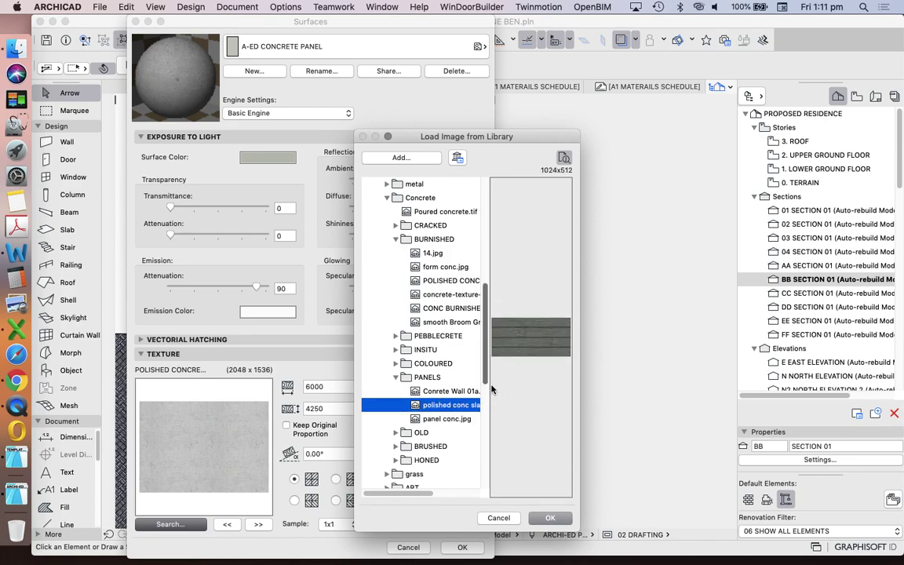
pyautogui.click(553, 519)
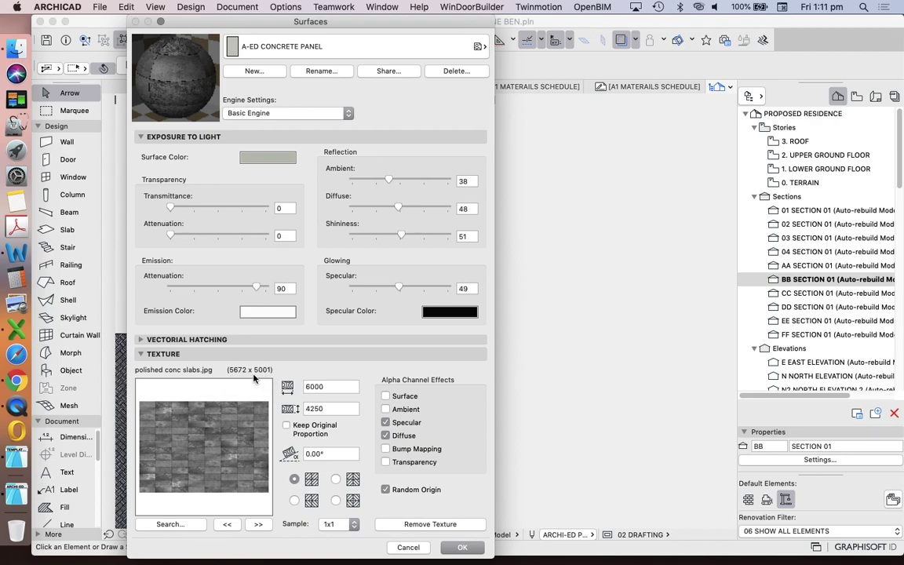
# Step: Keep the texture's original proportions, making it 6000 x 5290, and switch to Calculator
pyautogui.click(287, 426)
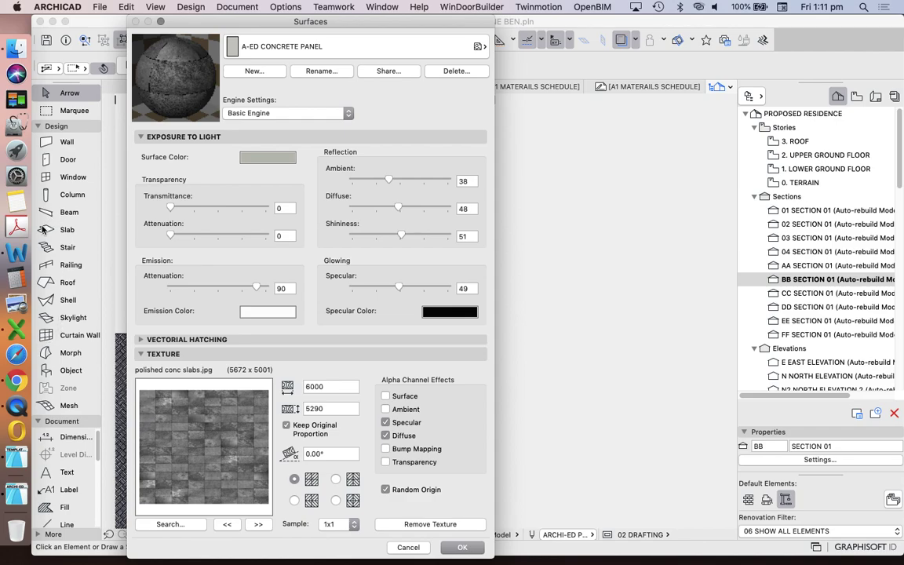
pyautogui.click(14, 251)
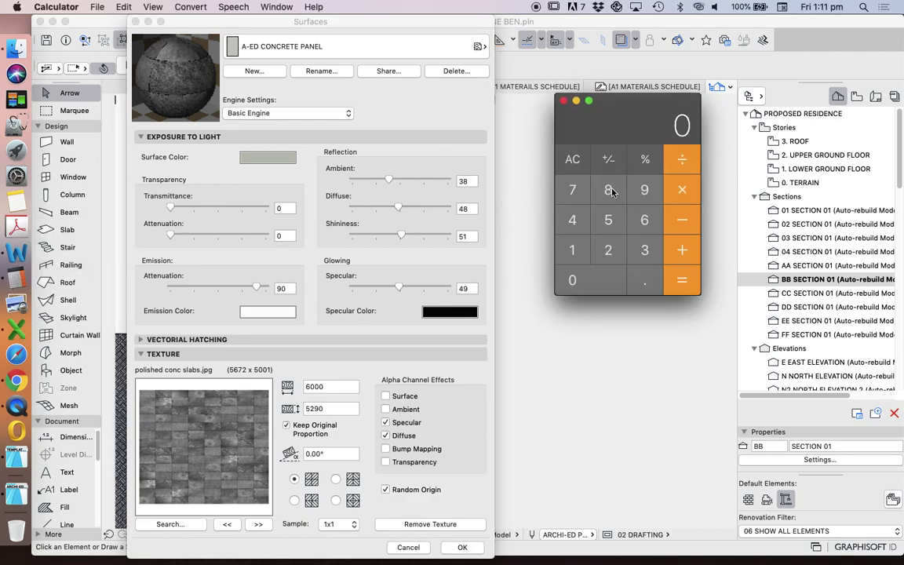
# Step: Calculate 8 × 1200 = 9600 and return to ARCHICAD's texture width field
pyautogui.click(609, 190)
pyautogui.click(683, 190)
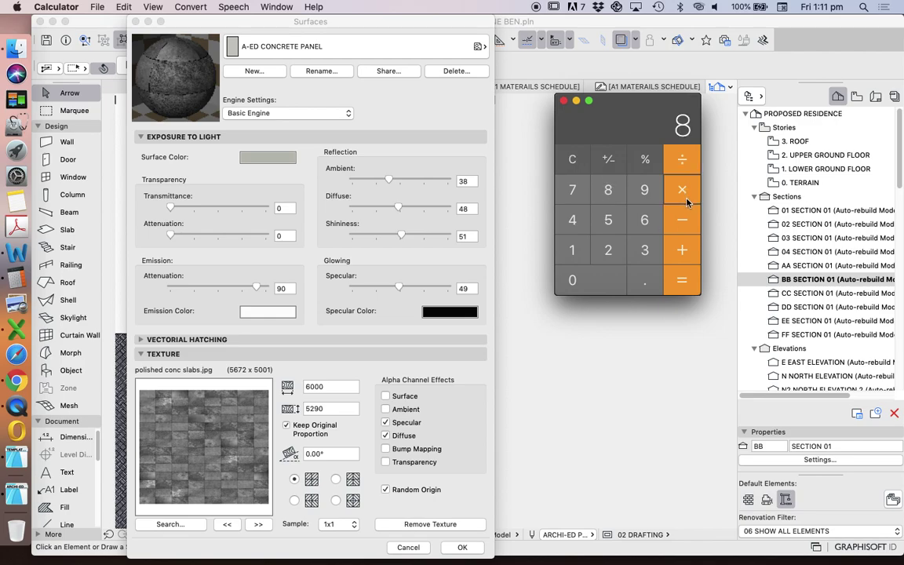
pyautogui.click(580, 251)
pyautogui.click(608, 250)
pyautogui.click(588, 280)
pyautogui.click(588, 280)
pyautogui.click(682, 280)
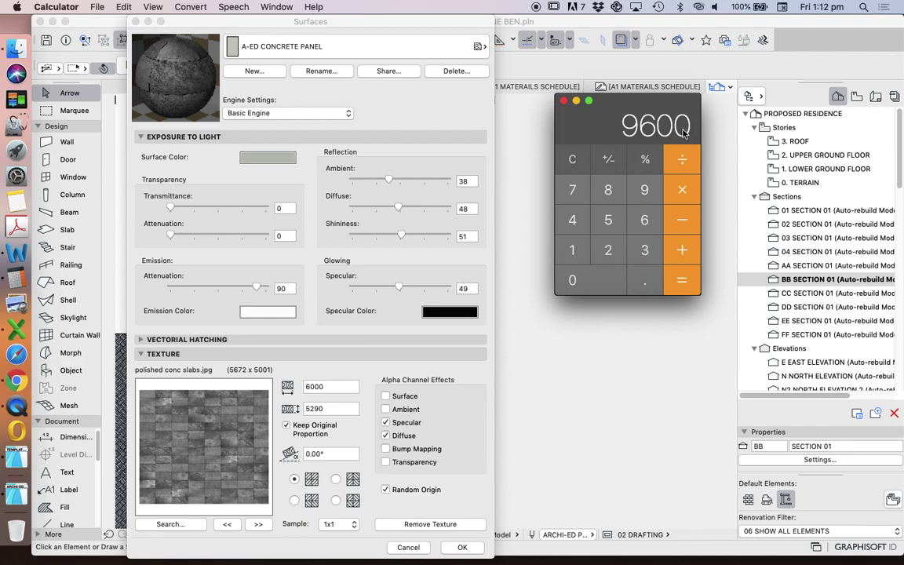
pyautogui.click(333, 388)
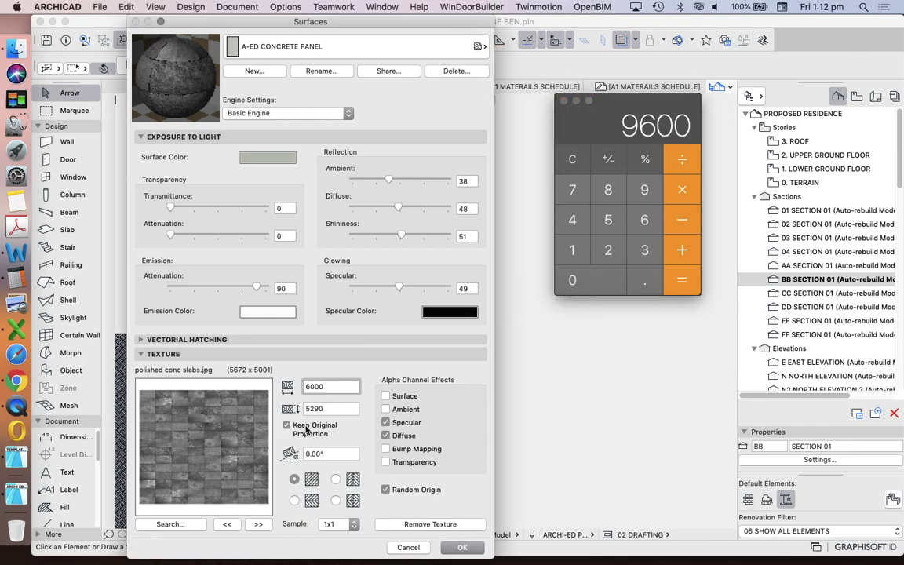
# Step: Set the concrete panel texture width to 9600
pyautogui.press('super+a')
pyautogui.write('9')
pyautogui.press('Tab')
# Step: Switch to CineRender, update its settings from Basic, and confirm the surface settings
pyautogui.click(287, 113)
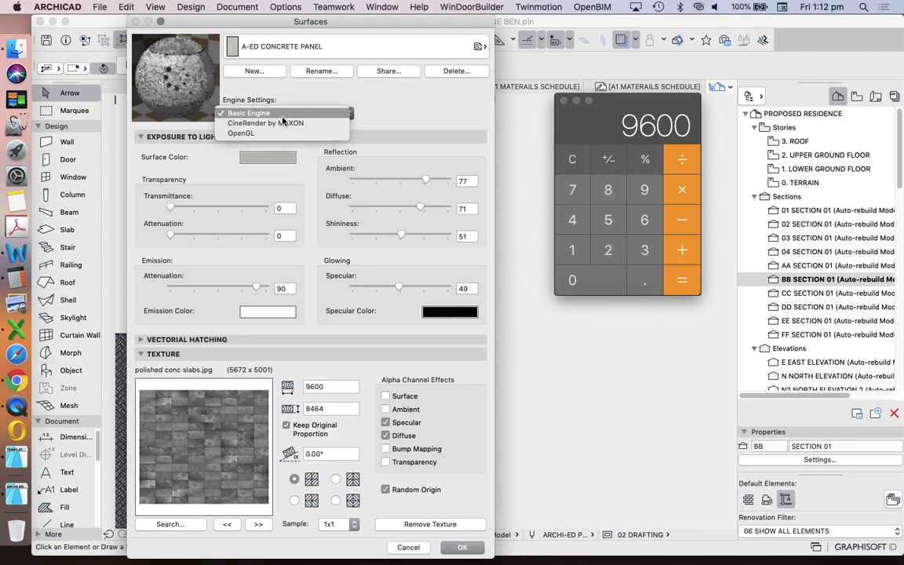
pyautogui.click(197, 184)
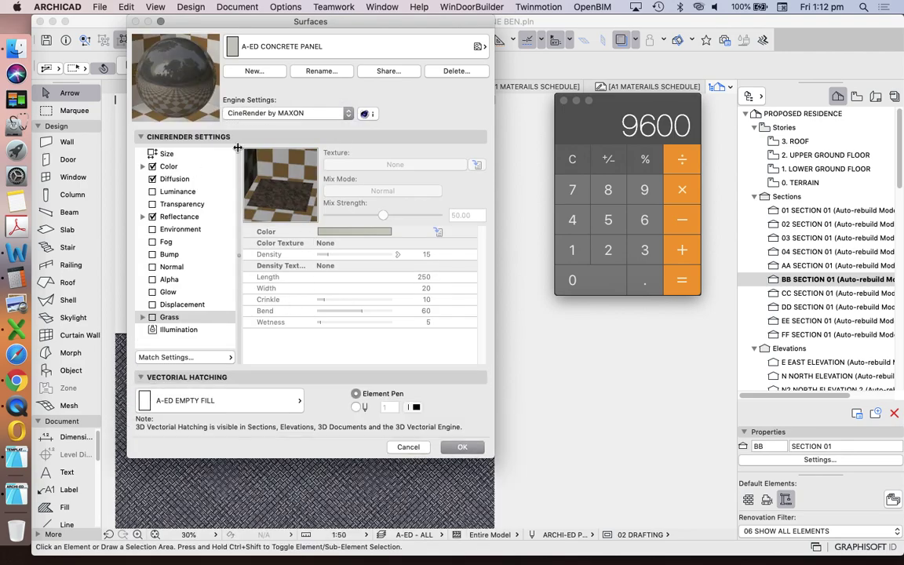
pyautogui.click(224, 357)
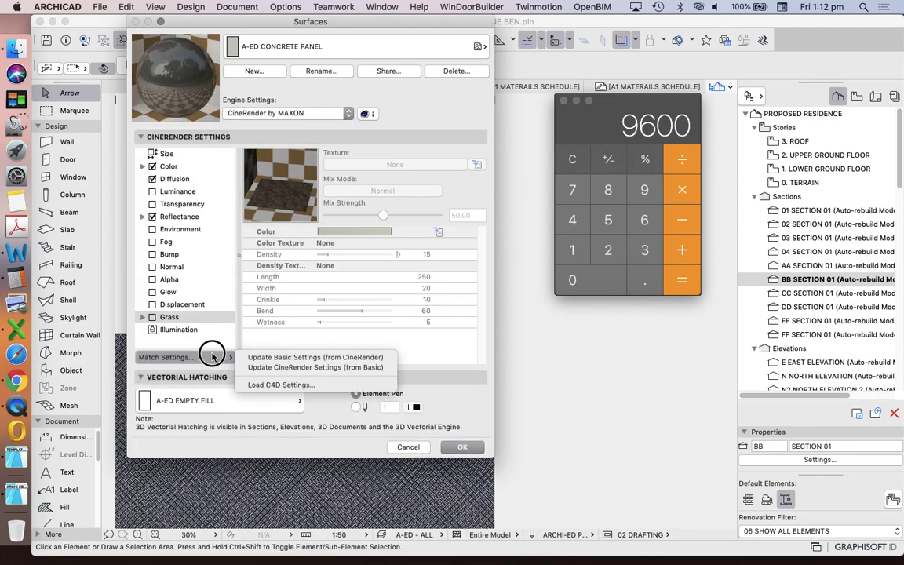
pyautogui.click(299, 369)
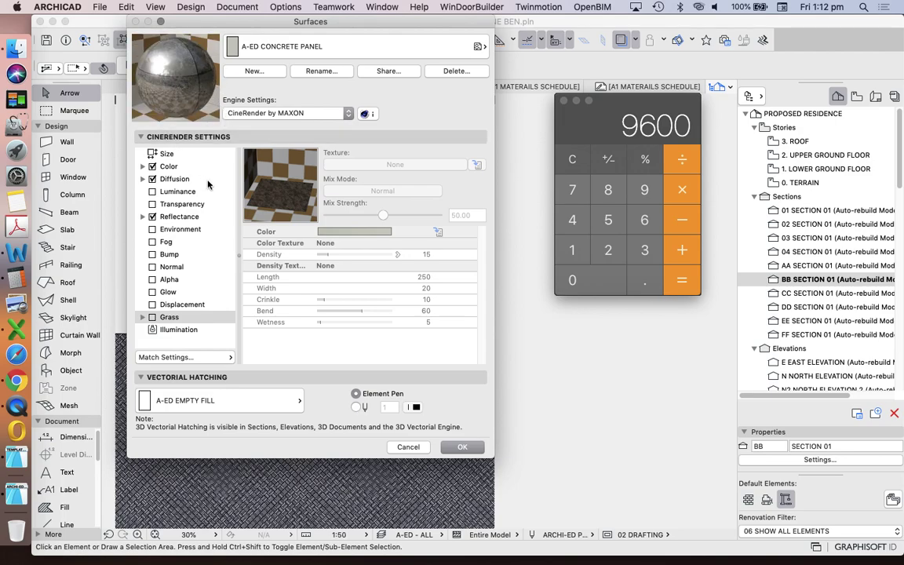
pyautogui.click(465, 447)
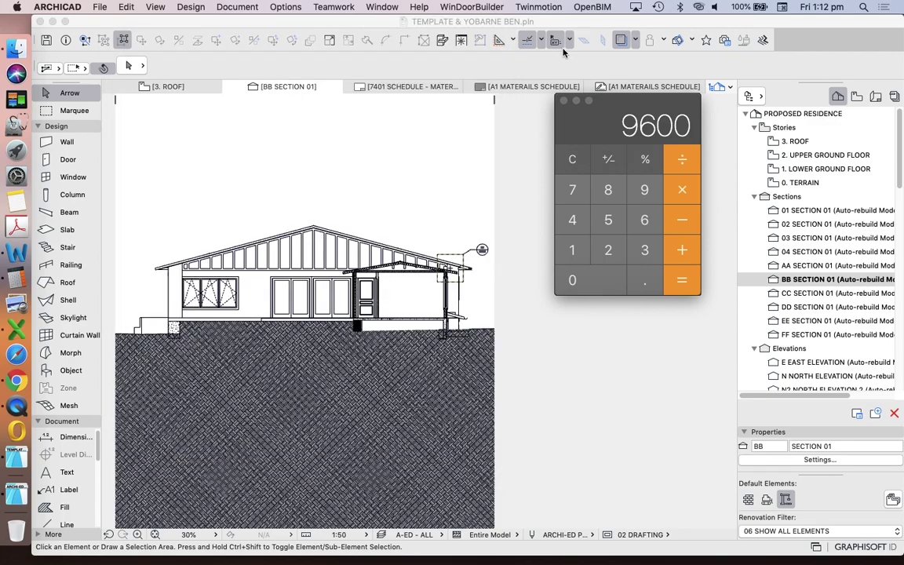
# Step: Bring ARCHICAD in front of Calculator and open the 2. UPPER GROUND FLOOR plan from the Navigator
pyautogui.click(511, 93)
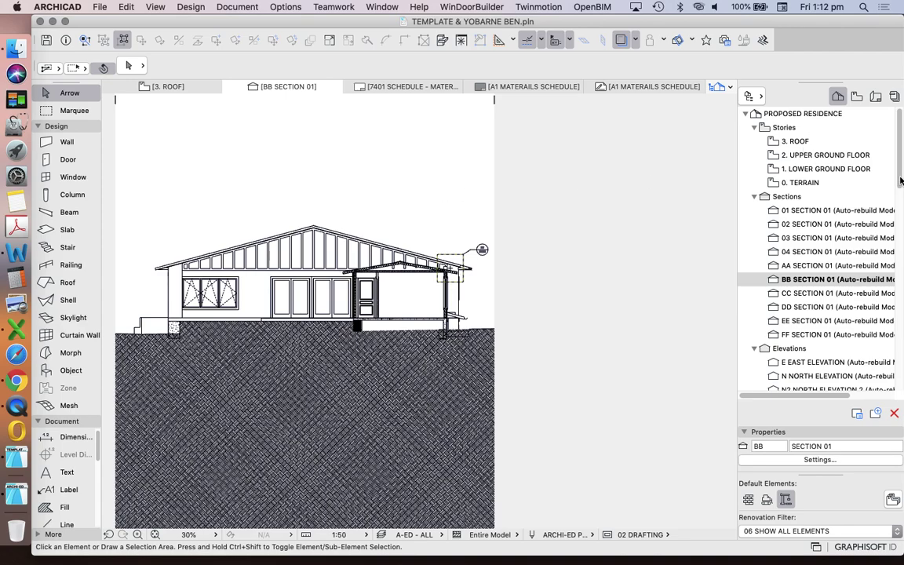
pyautogui.doubleClick(799, 157)
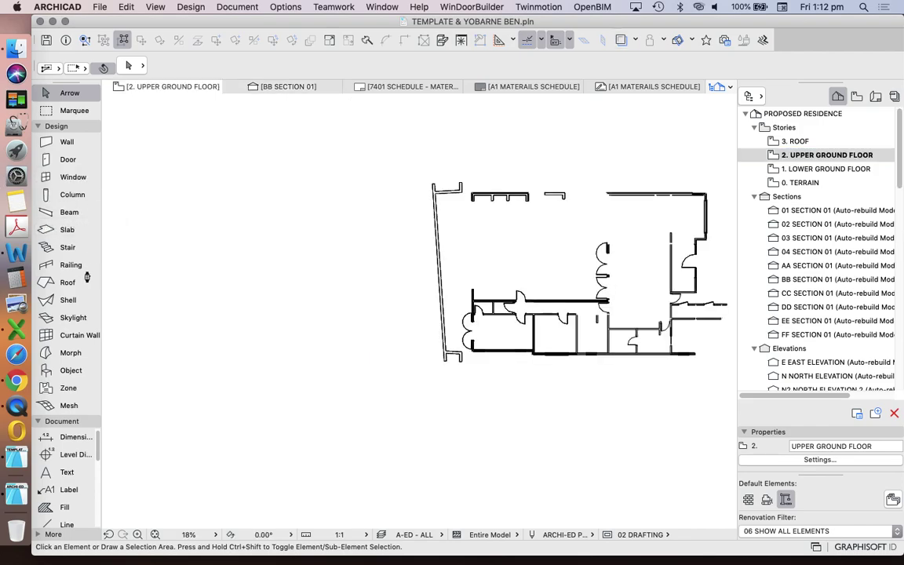
# Step: Set slab defaults to 200 thickness, 0 offset and A-ED CONCRETE PANEL on all faces
pyautogui.click(66, 231)
pyautogui.click(53, 68)
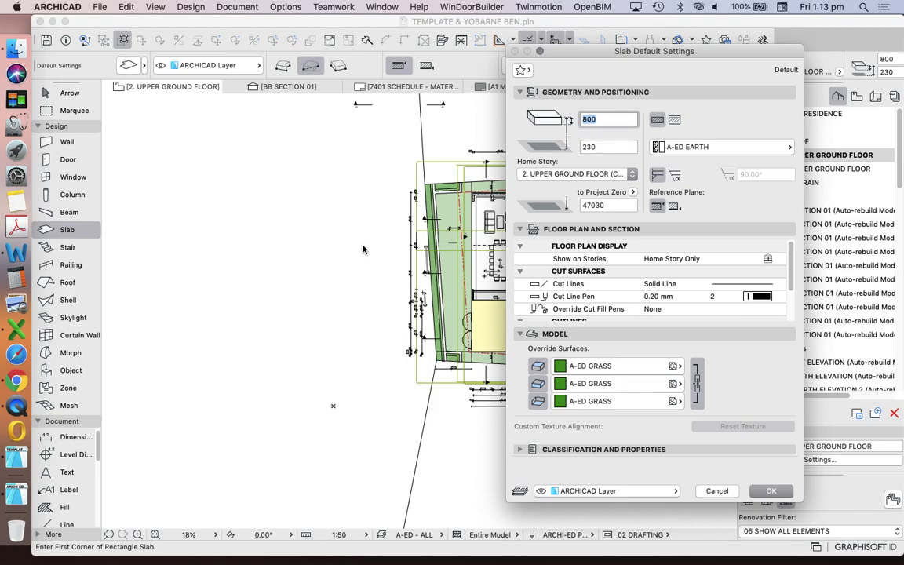
pyautogui.click(616, 383)
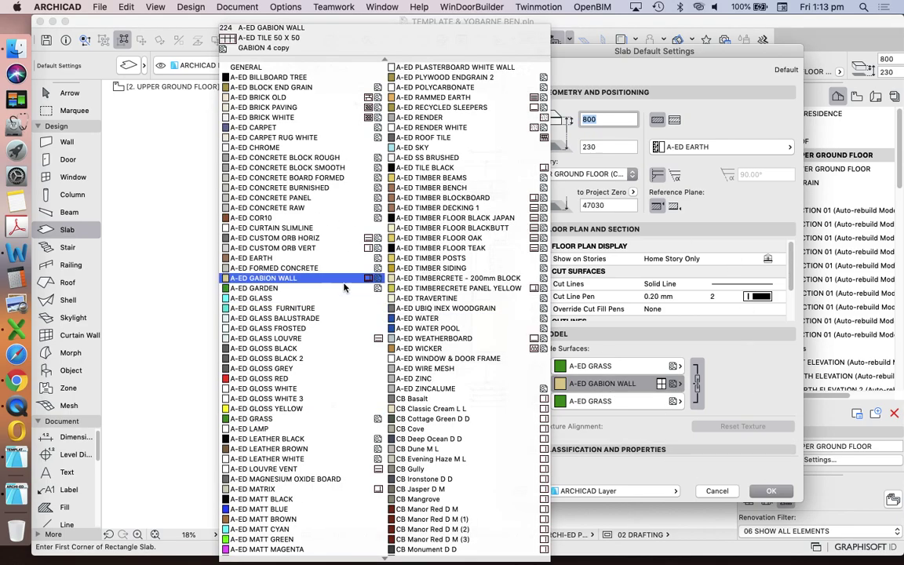
pyautogui.click(320, 203)
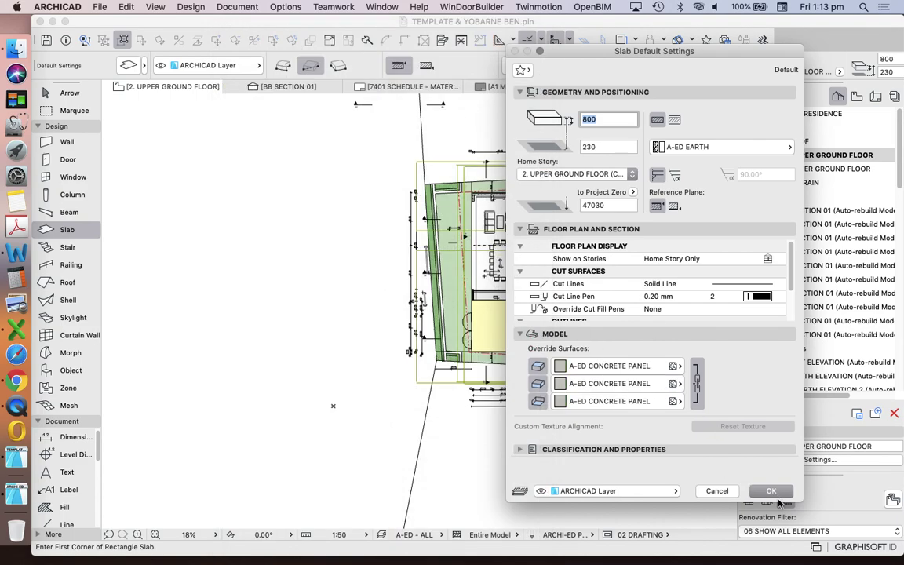
pyautogui.write('200')
pyautogui.press('Tab')
pyautogui.write('0')
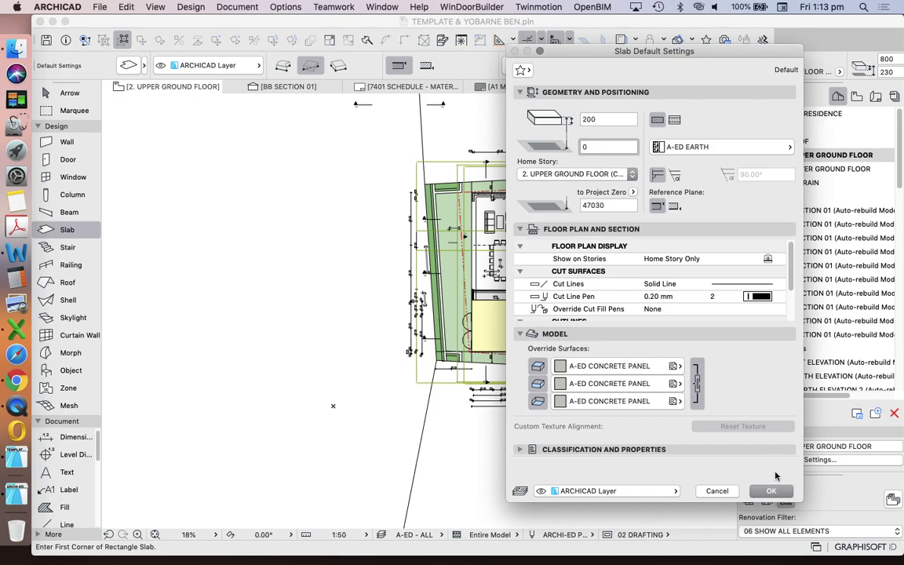
# Step: Draw a rectangular slab in the empty area left of the building
pyautogui.click(771, 491)
pyautogui.click(192, 187)
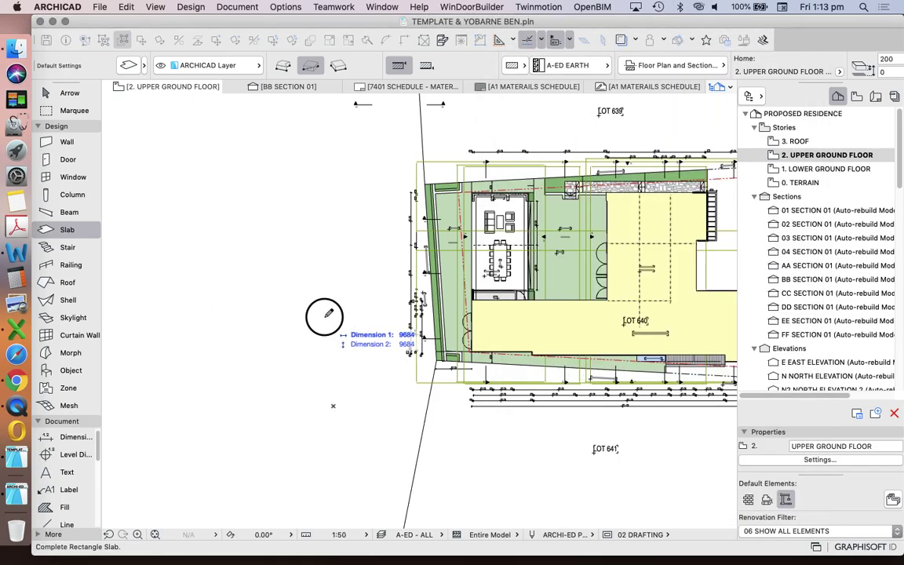
pyautogui.click(310, 304)
pyautogui.scroll(3, 197, 258)
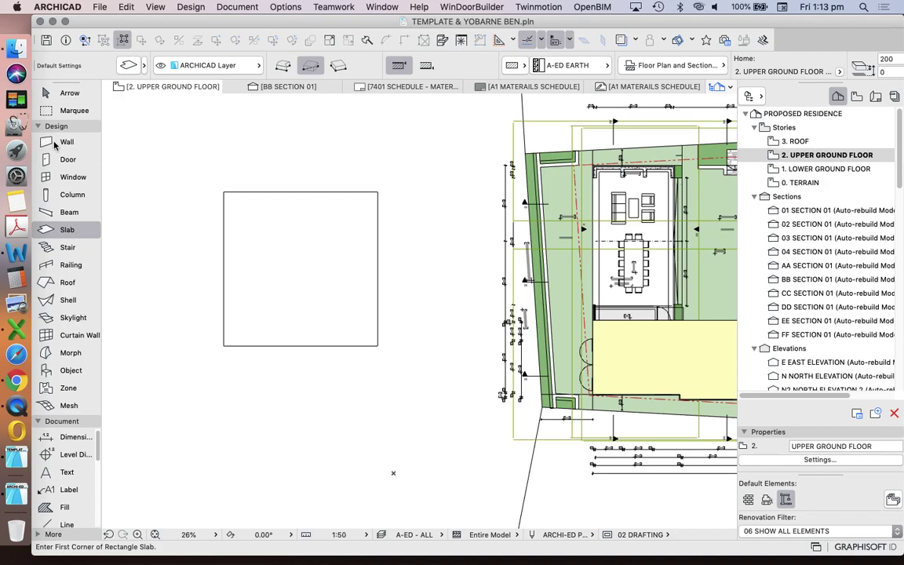
# Step: Set wall defaults to override surfaces with A-ED GLOSS YELLOW
pyautogui.click(56, 142)
pyautogui.click(128, 65)
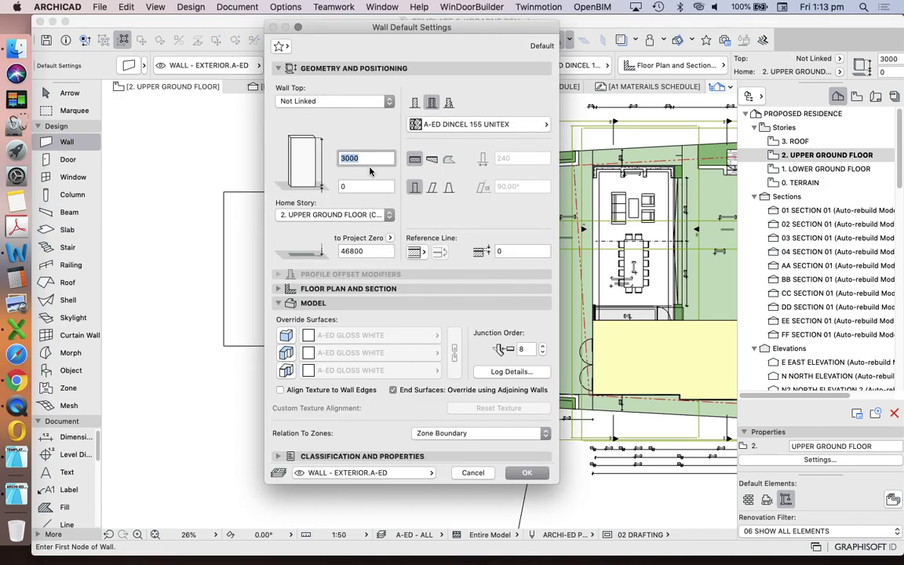
pyautogui.click(287, 337)
pyautogui.click(408, 353)
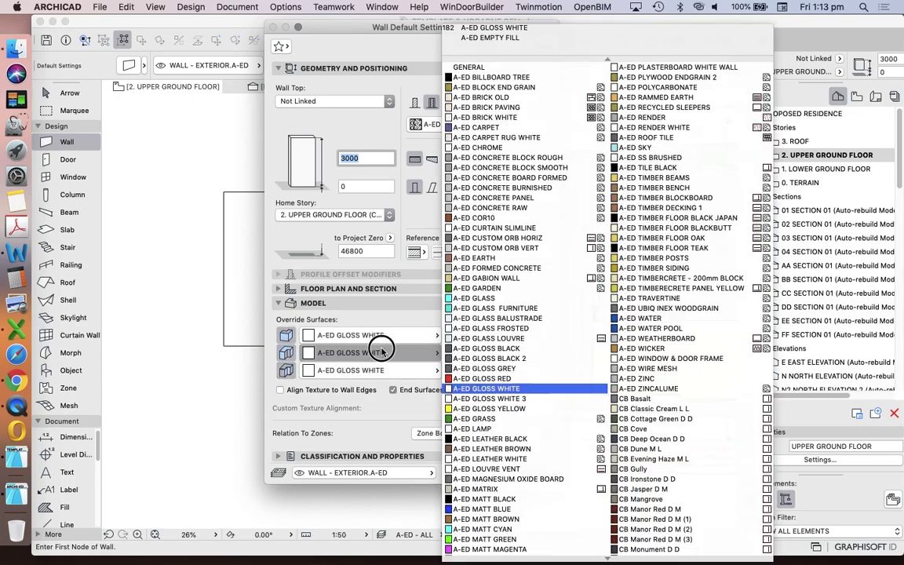
pyautogui.click(500, 409)
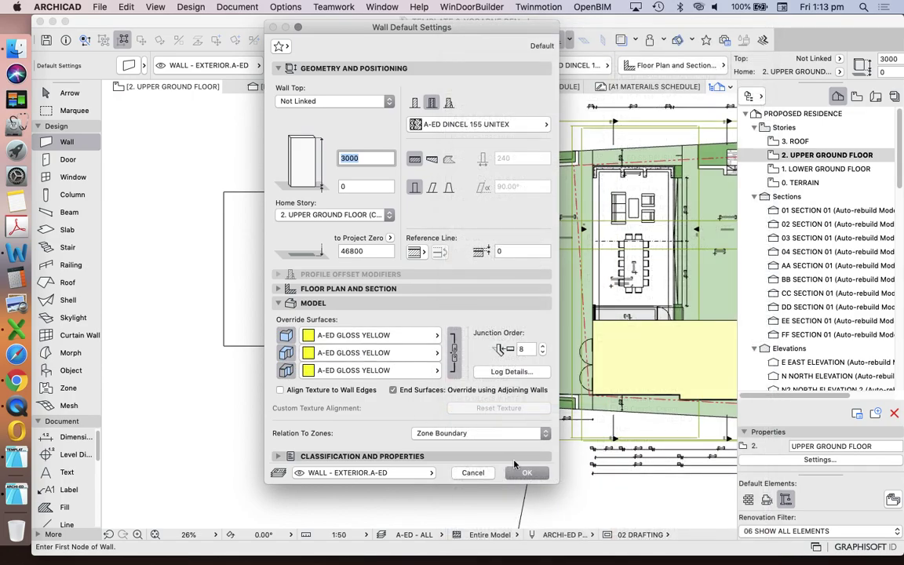
pyautogui.click(519, 469)
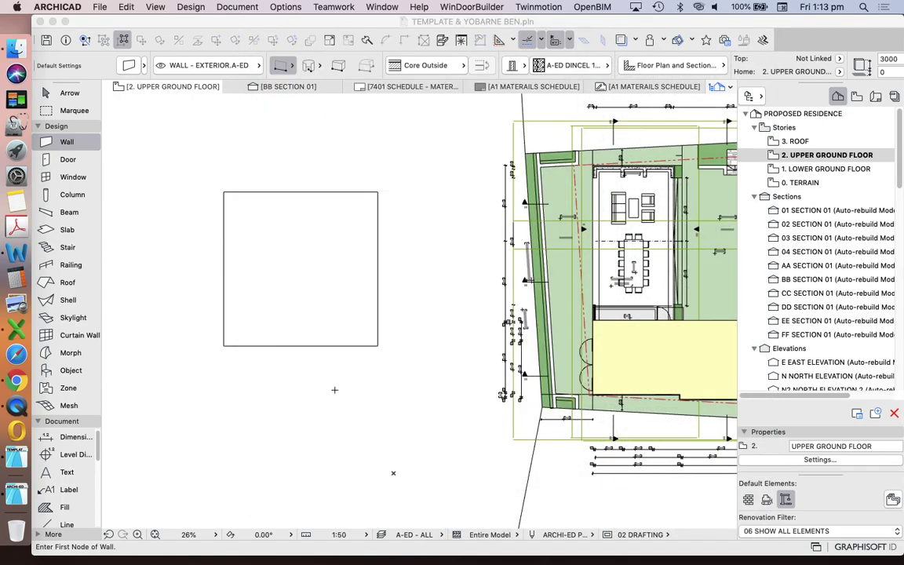
# Step: Draw walls along the slab's left and top edges, then marquee-select slab and walls
pyautogui.click(224, 344)
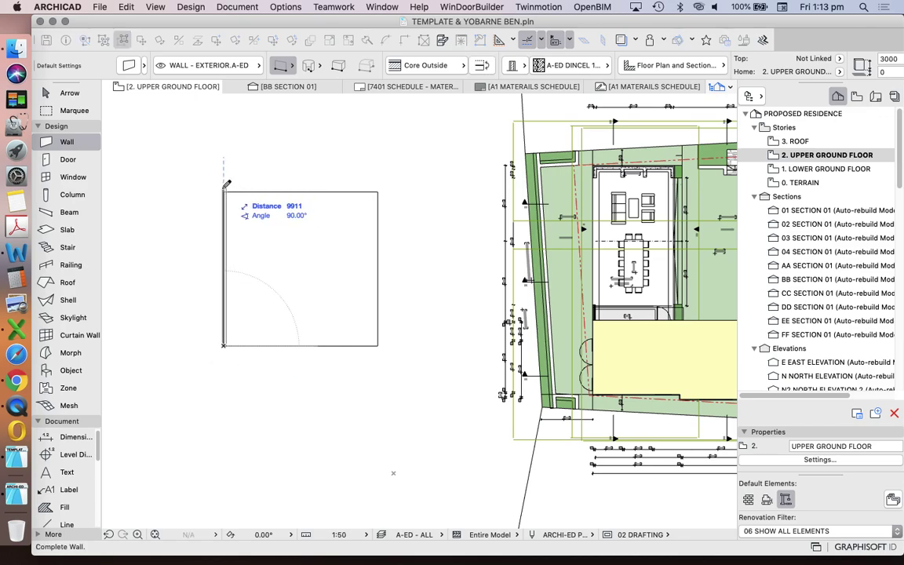
pyautogui.click(224, 192)
pyautogui.click(224, 191)
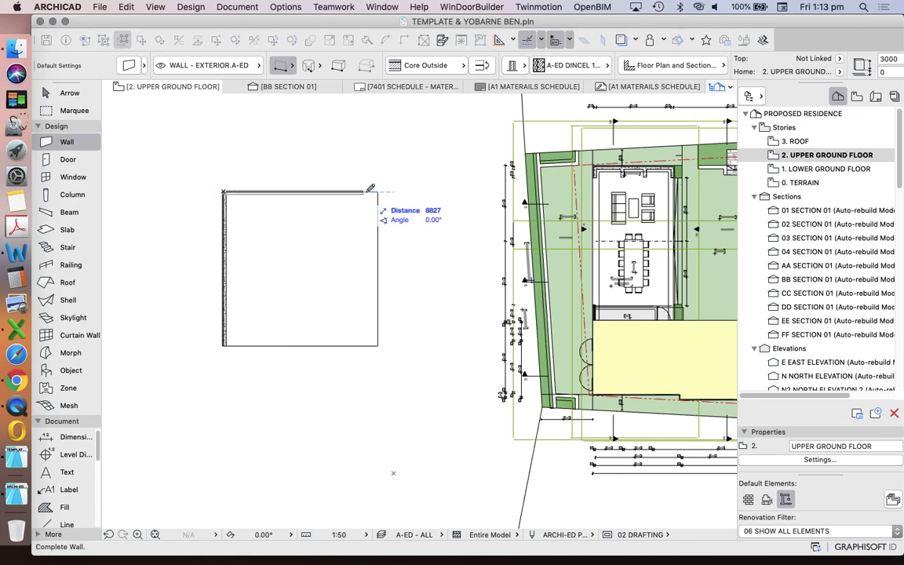
pyautogui.click(377, 191)
pyautogui.moveTo(173, 151); pyautogui.dragTo(416, 397)
# Step: Show the selected slab and yellow walls in 3D and orbit around them
pyautogui.rightClick(270, 154)
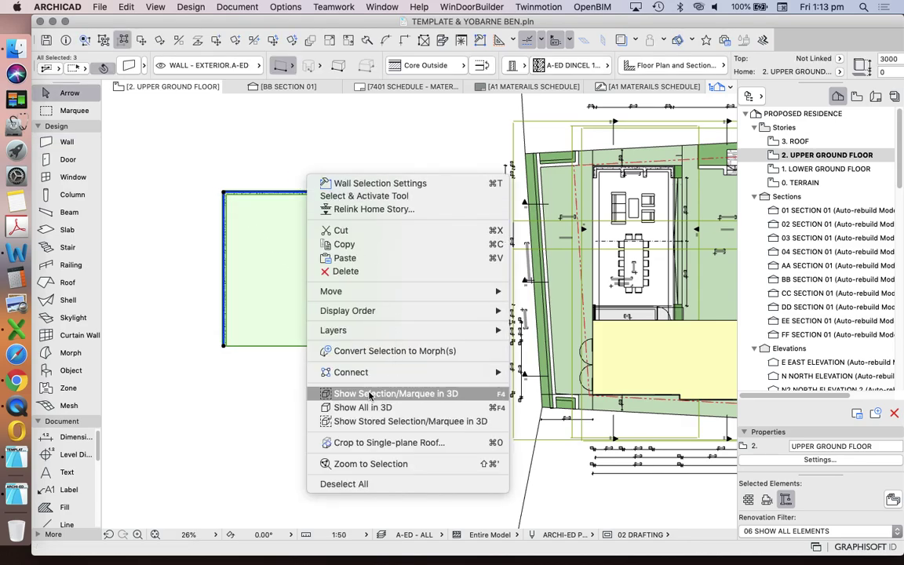
pyautogui.press('Escape')
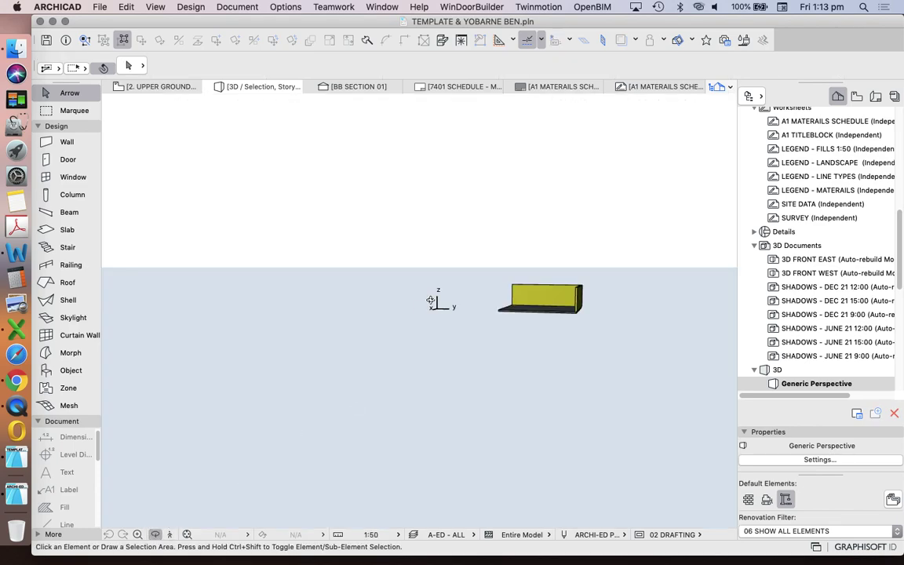
pyautogui.keyDown('shift'); pyautogui.moveTo(430, 300); pyautogui.dragTo(559, 385, button='middle'); pyautogui.keyUp('shift')
pyautogui.scroll(5, 550, 361)
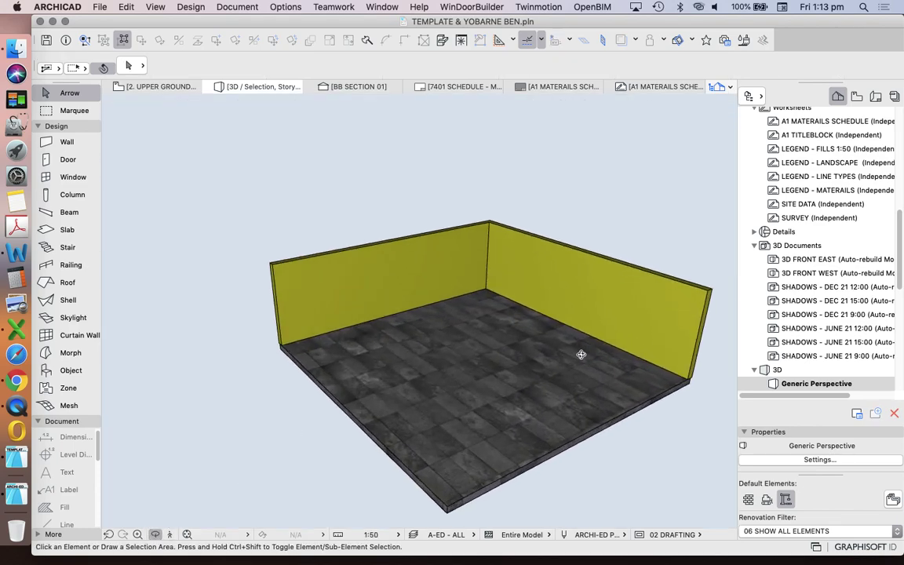
pyautogui.scroll(1, 542, 345)
pyautogui.scroll(-2, 503, 314)
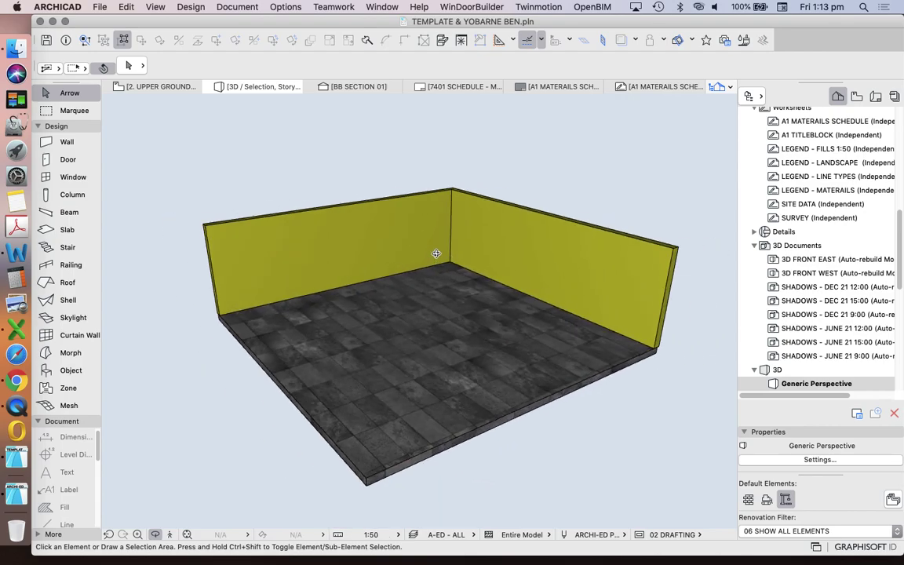
pyautogui.press('o')
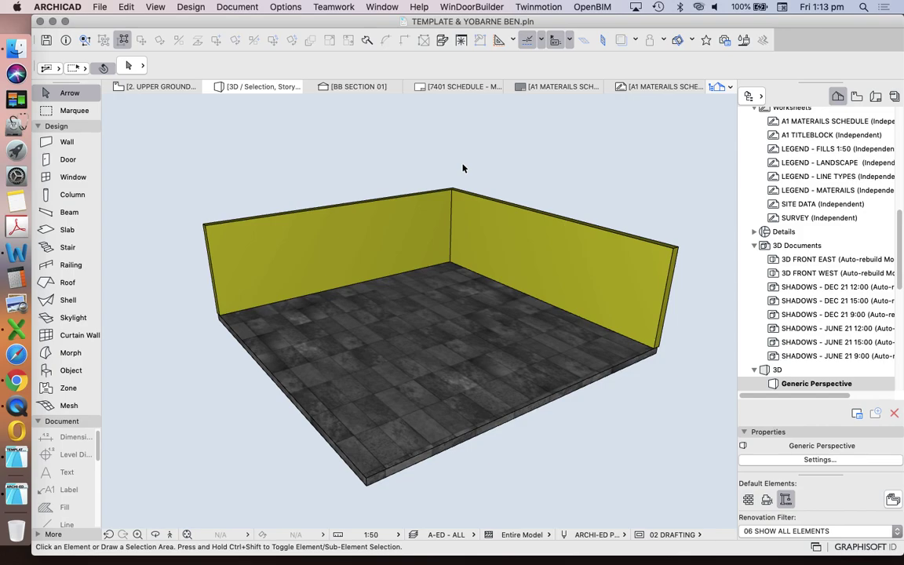
pyautogui.scroll(10, 746, 200)
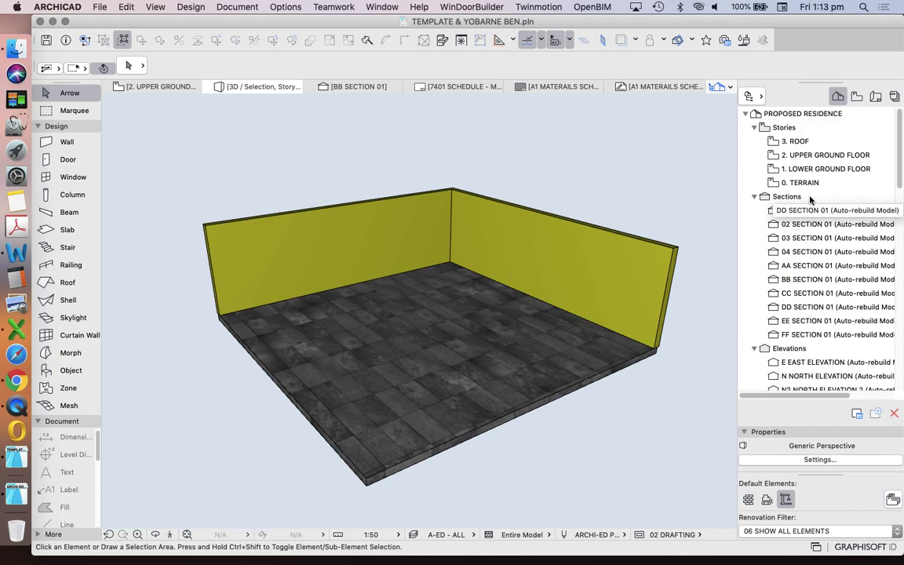
# Step: Return to the upper ground floor plan and reselect the slab and walls
pyautogui.click(789, 156)
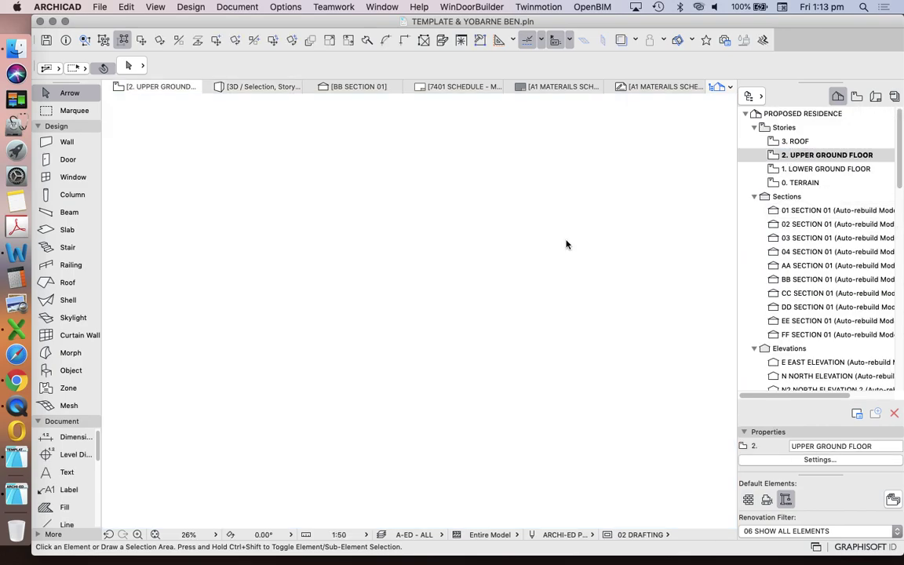
pyautogui.click(323, 157)
pyautogui.moveTo(198, 152); pyautogui.dragTo(416, 379)
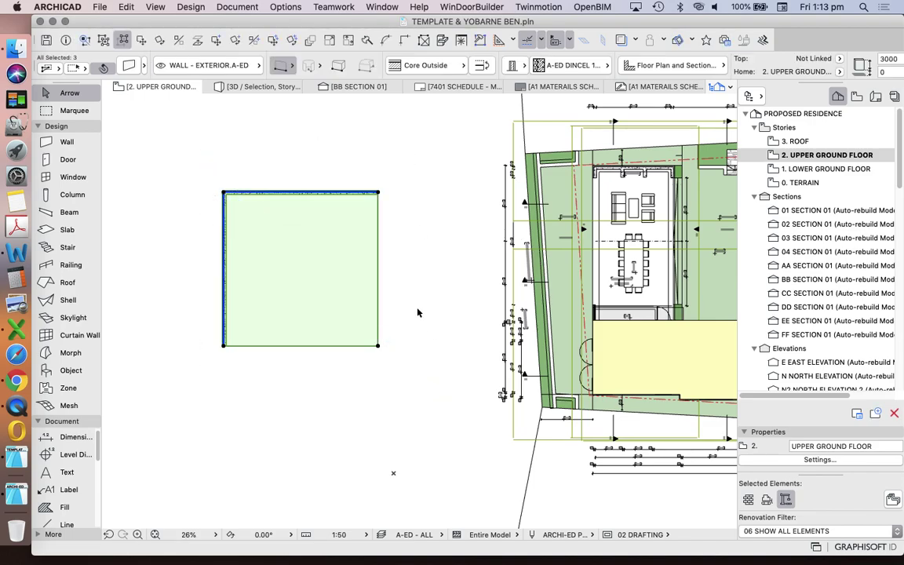
# Step: Copy the selected walls and slab and paste them into ARCHI-ED TEMPLATE 22, fitted in the window
pyautogui.click(126, 6)
pyautogui.click(137, 84)
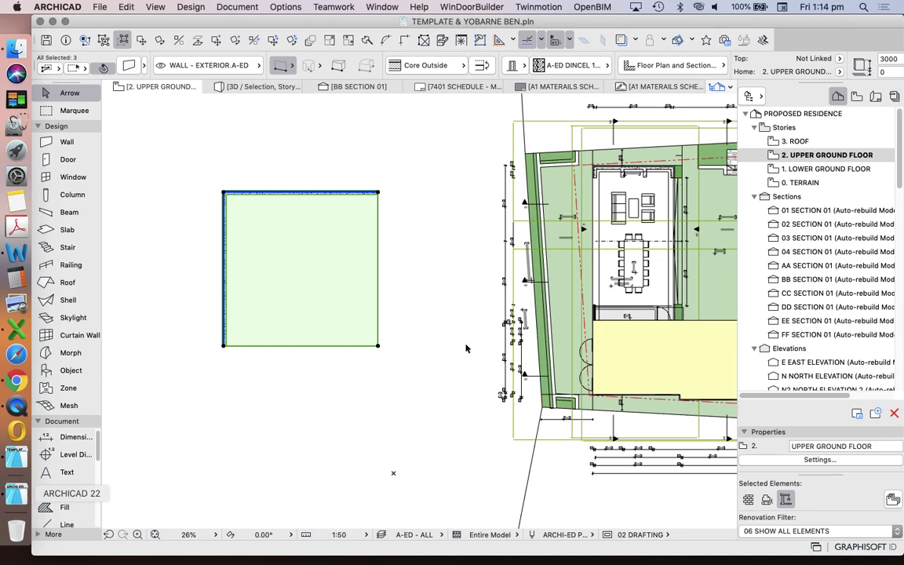
pyautogui.scroll(-3, 444, 228)
pyautogui.rightClick(441, 208)
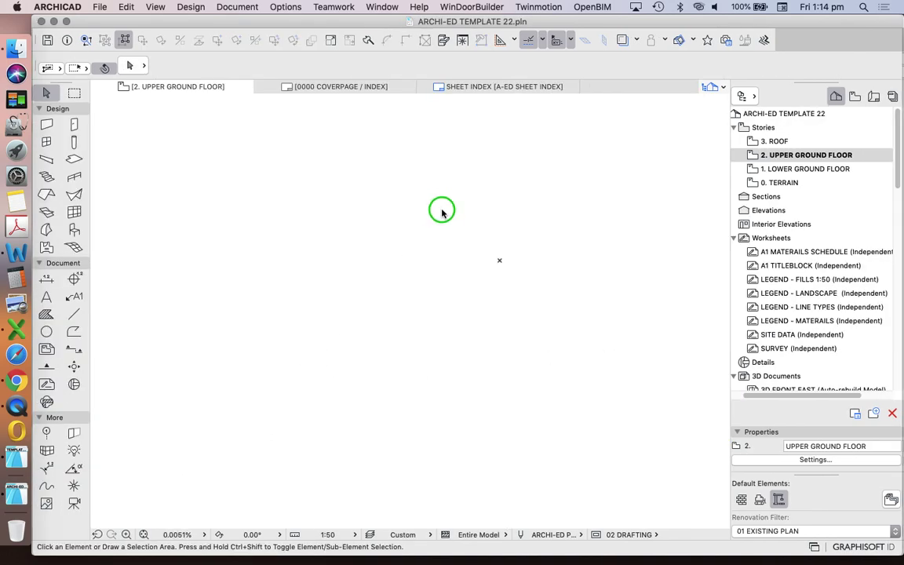
pyautogui.click(600, 187)
pyautogui.press('super+a')
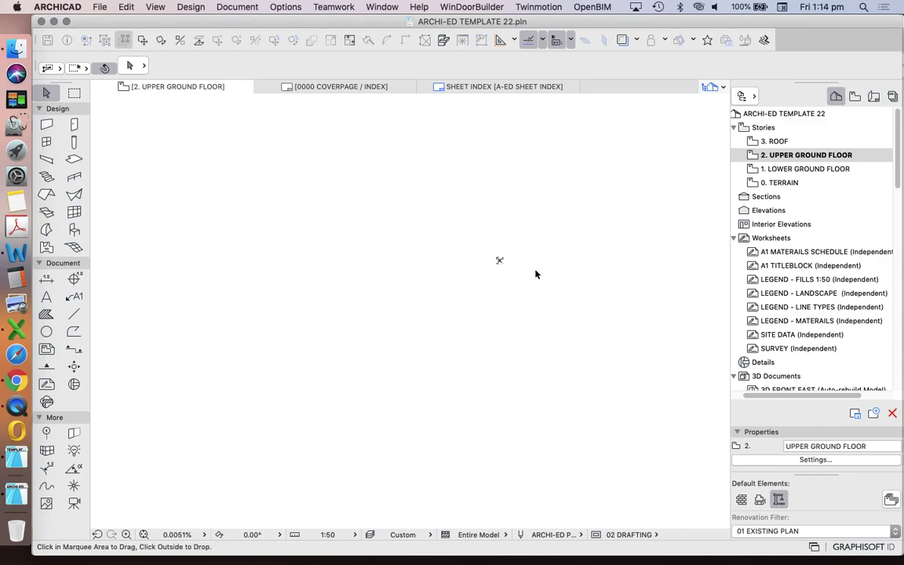
pyautogui.click(144, 535)
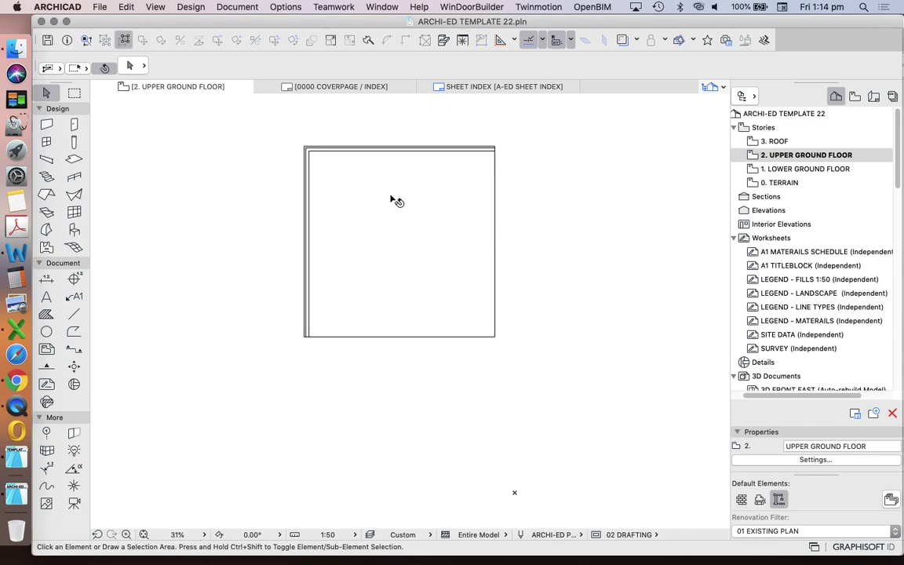
# Step: Check the pasted slab and top wall settings, confirming 3000 height and A-ED GLOSS YELLOW surfaces
pyautogui.click(396, 201)
pyautogui.press('super+t')
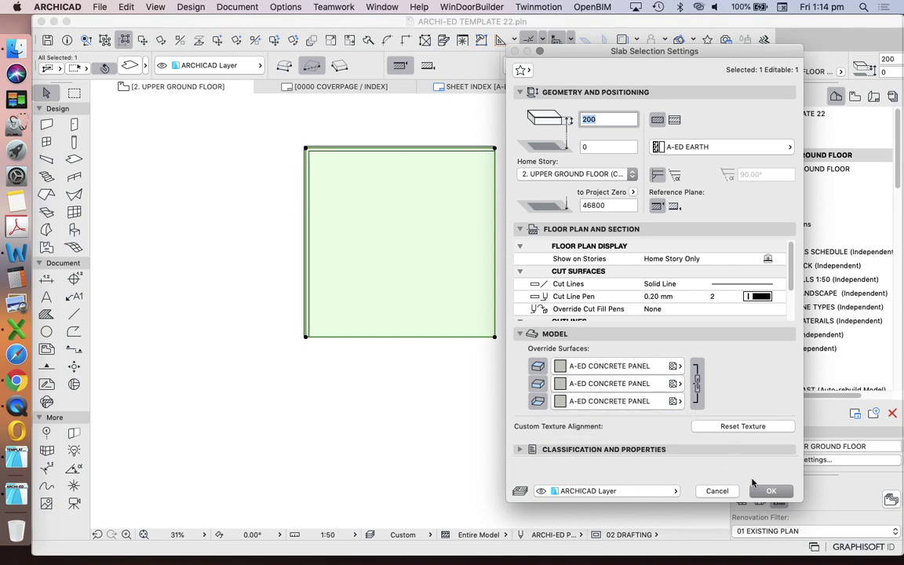
pyautogui.press('Return')
pyautogui.click(505, 202)
pyautogui.click(467, 148)
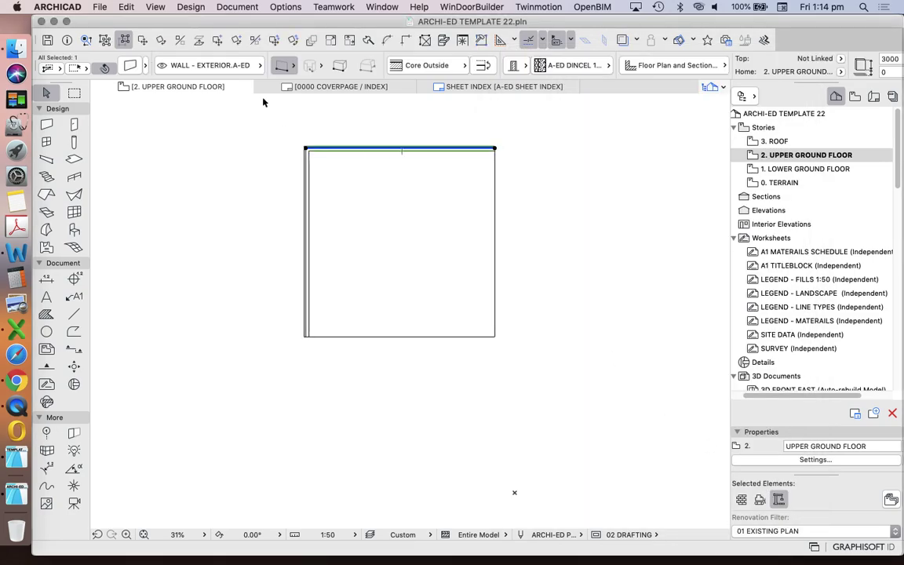
pyautogui.click(128, 67)
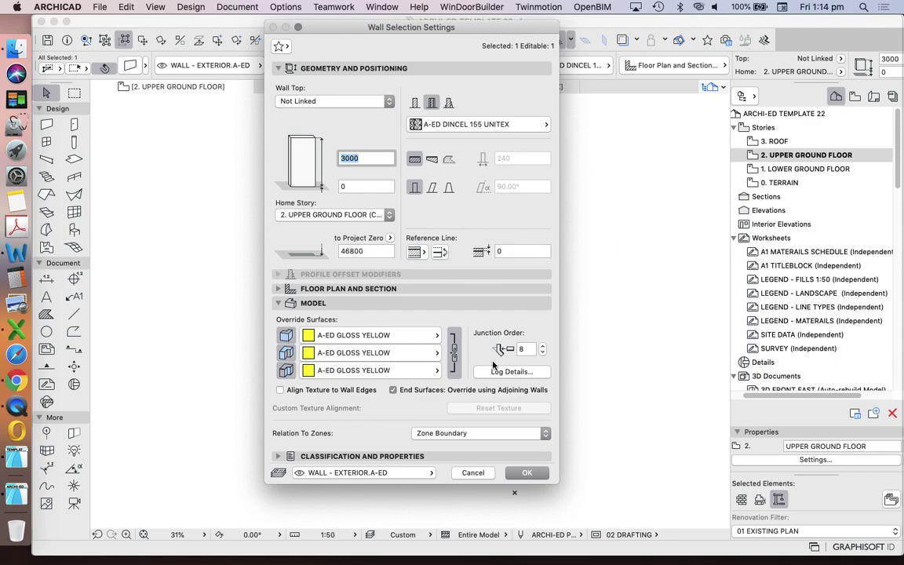
pyautogui.click(527, 472)
pyautogui.click(528, 293)
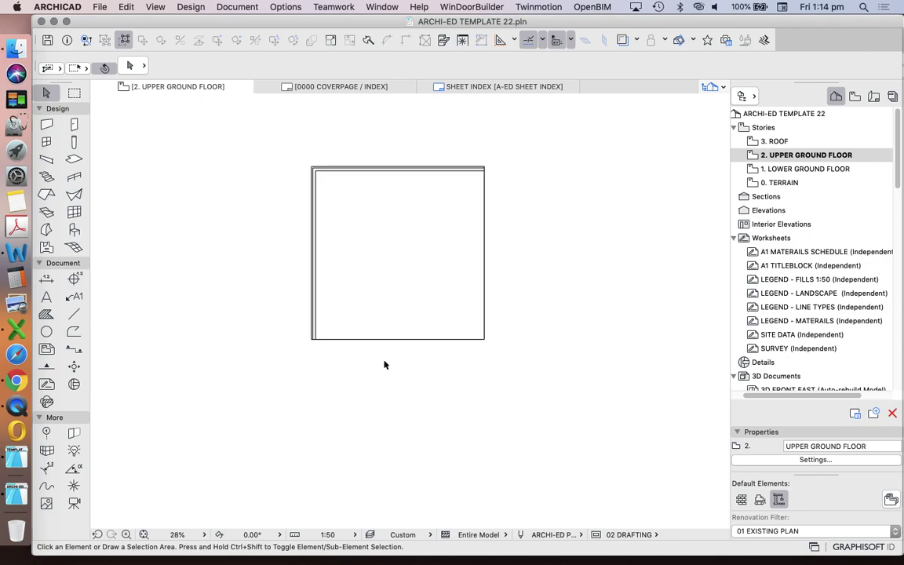
pyautogui.scroll(-2, 427, 289)
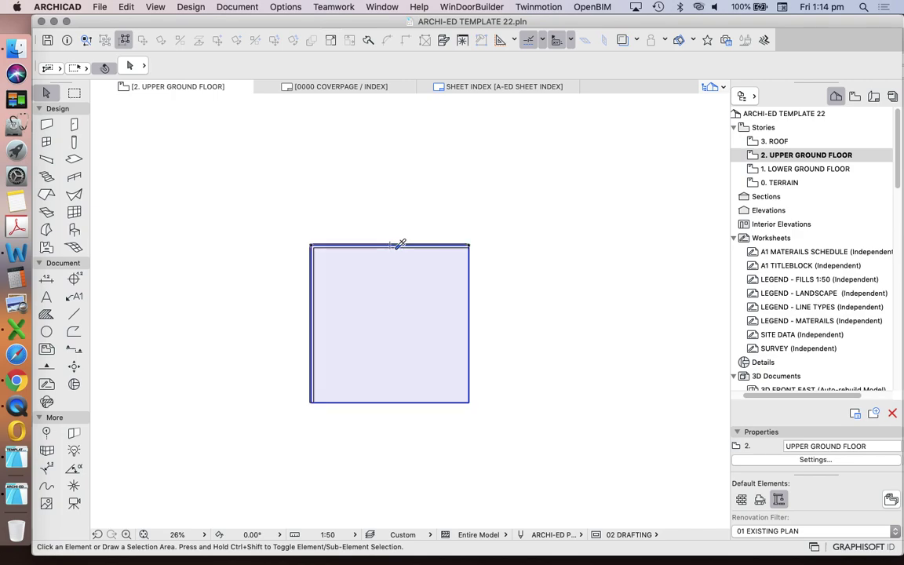
pyautogui.press('w')
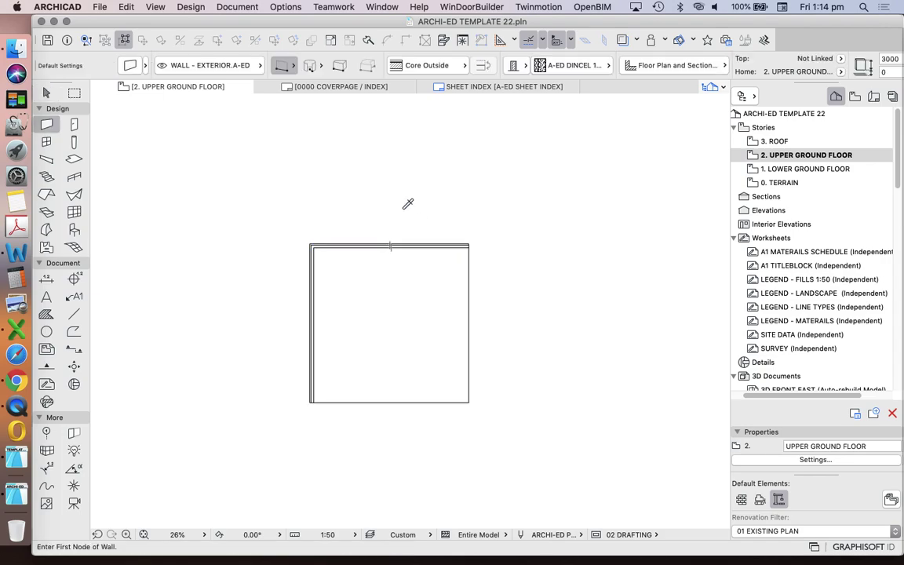
pyautogui.click(285, 6)
pyautogui.moveTo(299, 21)
pyautogui.click(470, 85)
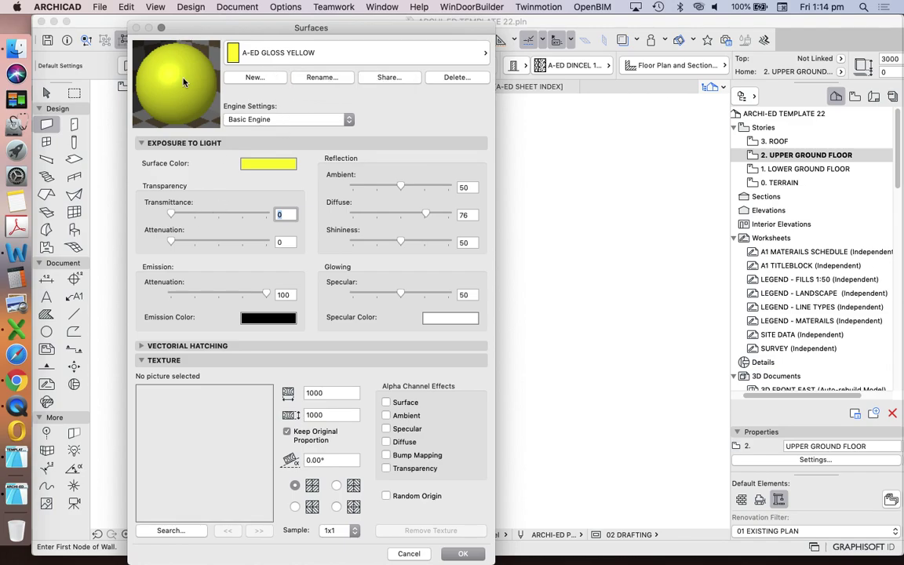
pyautogui.click(288, 119)
pyautogui.click(265, 129)
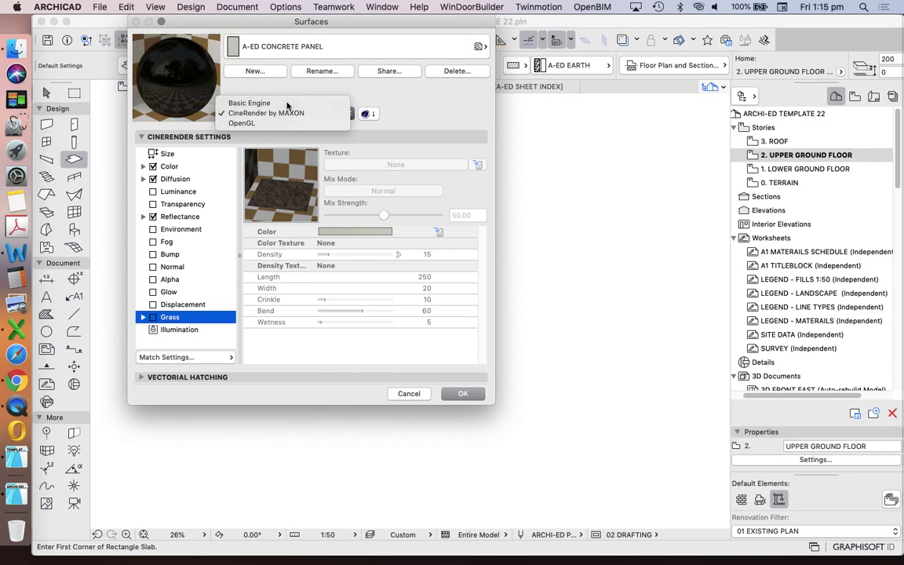
pyautogui.click(250, 103)
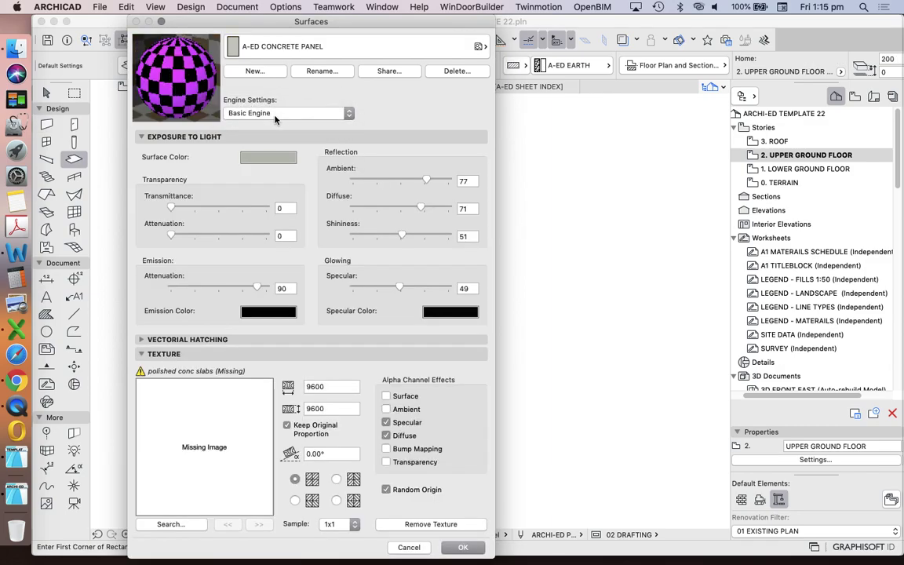
pyautogui.click(249, 113)
pyautogui.click(250, 123)
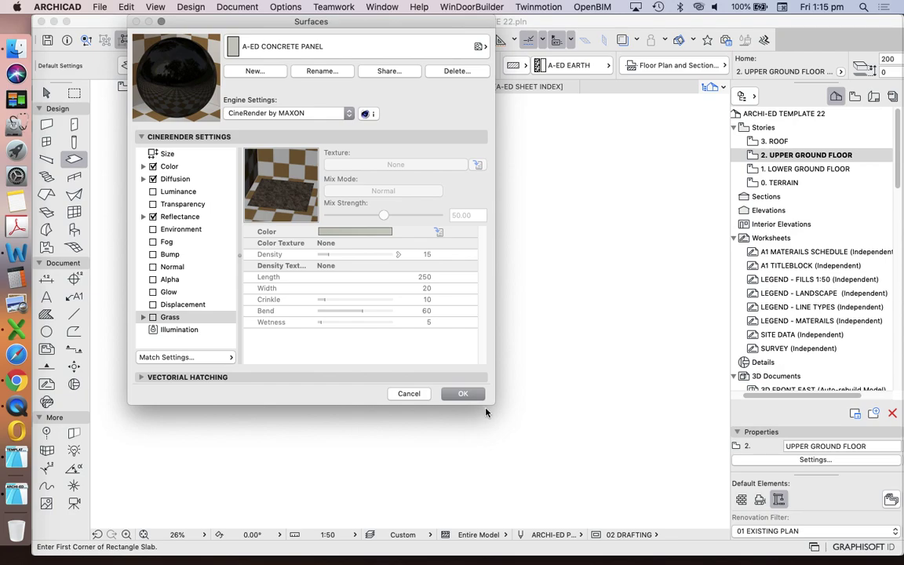
pyautogui.click(468, 393)
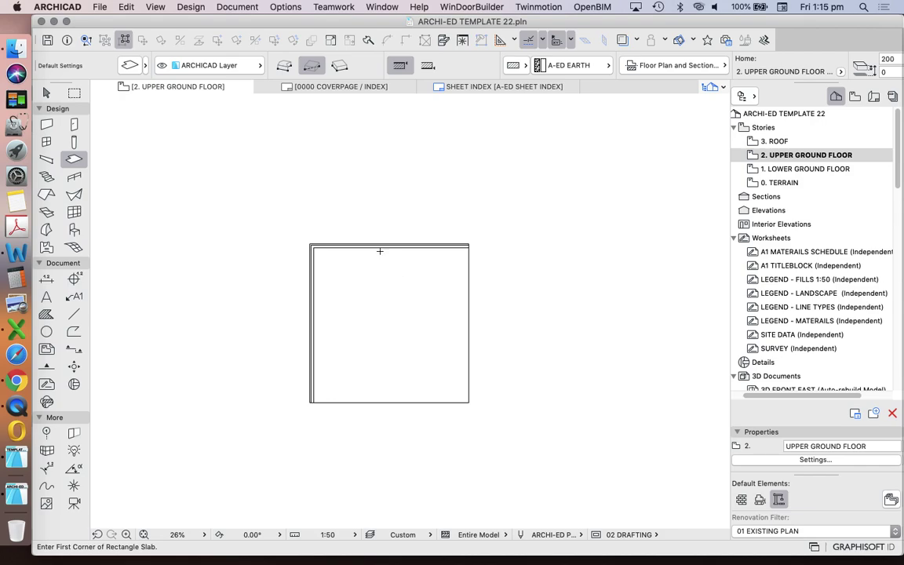
# Step: Drag the PANELS concrete texture folder from Finder into the Library Manager's project libraries
pyautogui.click(101, 7)
pyautogui.moveTo(166, 187)
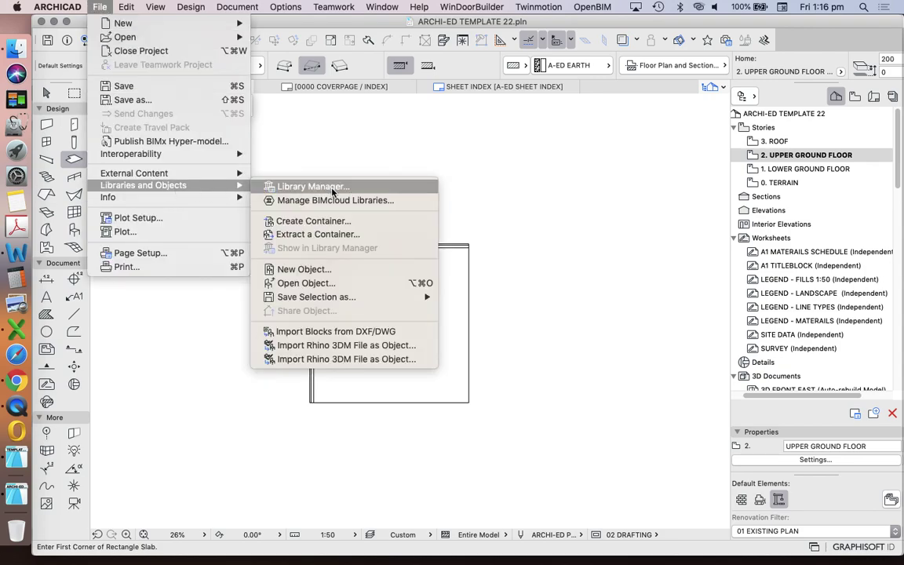
pyautogui.click(314, 188)
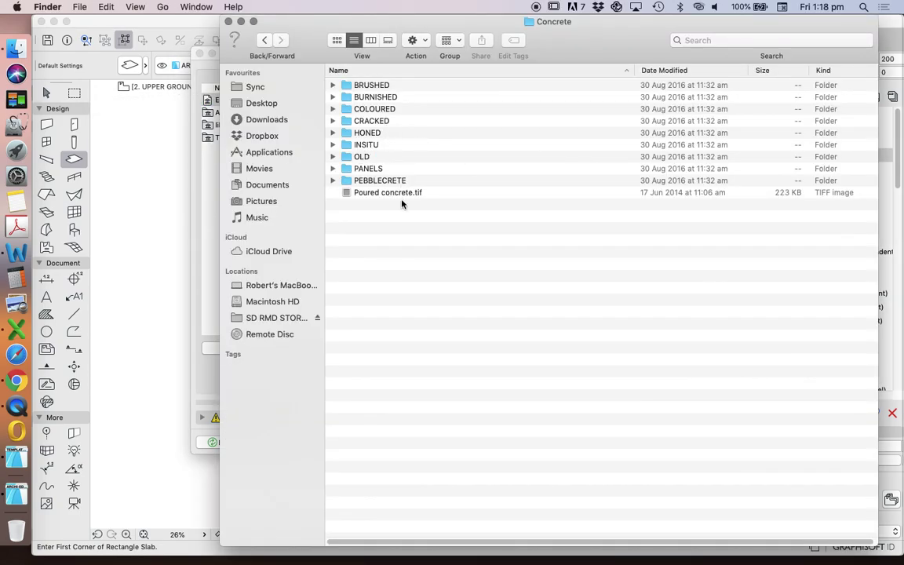
pyautogui.click(346, 168)
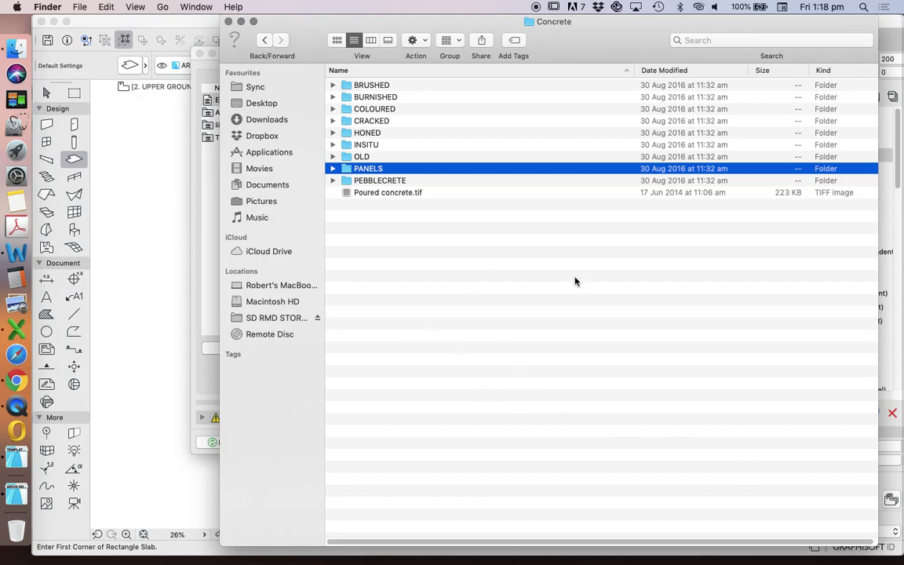
pyautogui.moveTo(595, 45); pyautogui.dragTo(751, 152)
pyautogui.moveTo(526, 285); pyautogui.dragTo(284, 244)
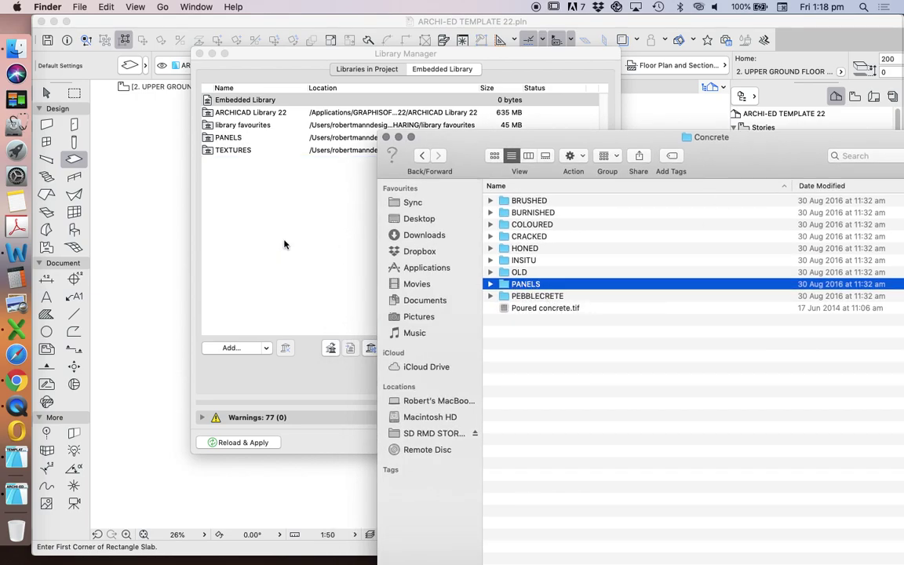
pyautogui.click(279, 308)
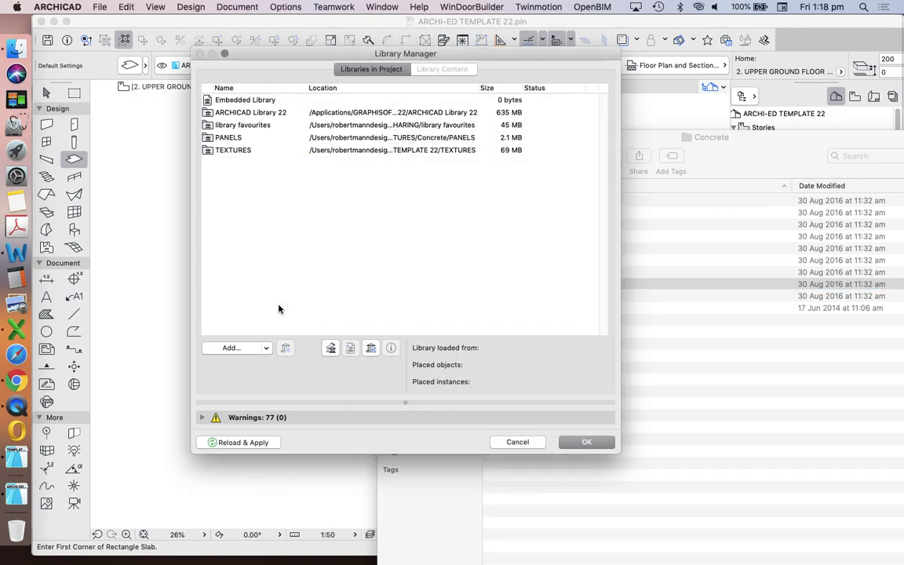
# Step: Check the TEXTURES and PANELS library locations, then reload, apply and accept the libraries
pyautogui.click(235, 150)
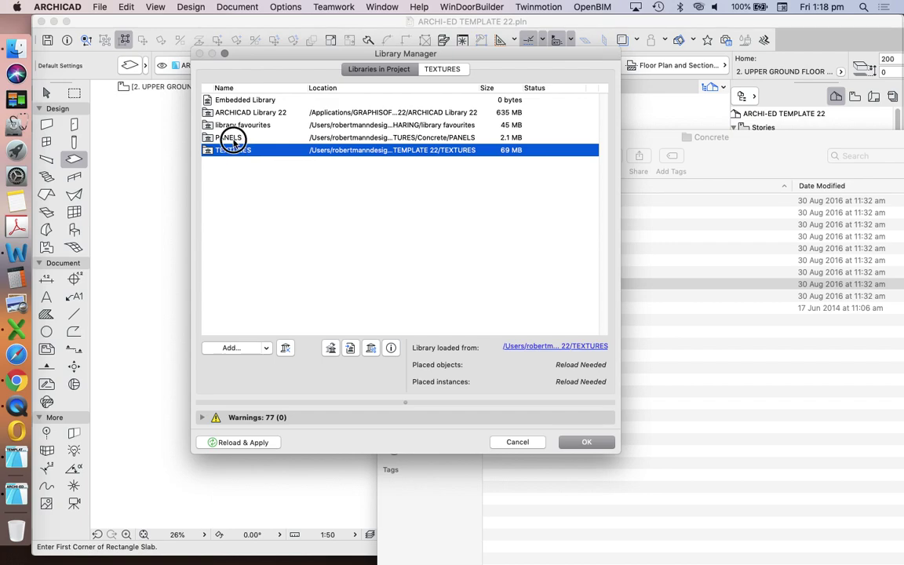
pyautogui.click(234, 139)
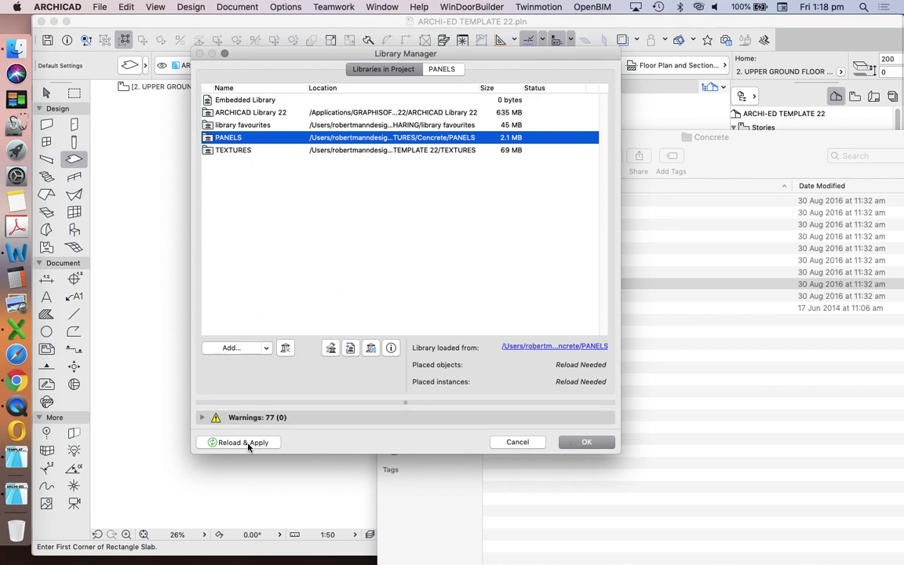
pyautogui.click(226, 442)
pyautogui.click(601, 444)
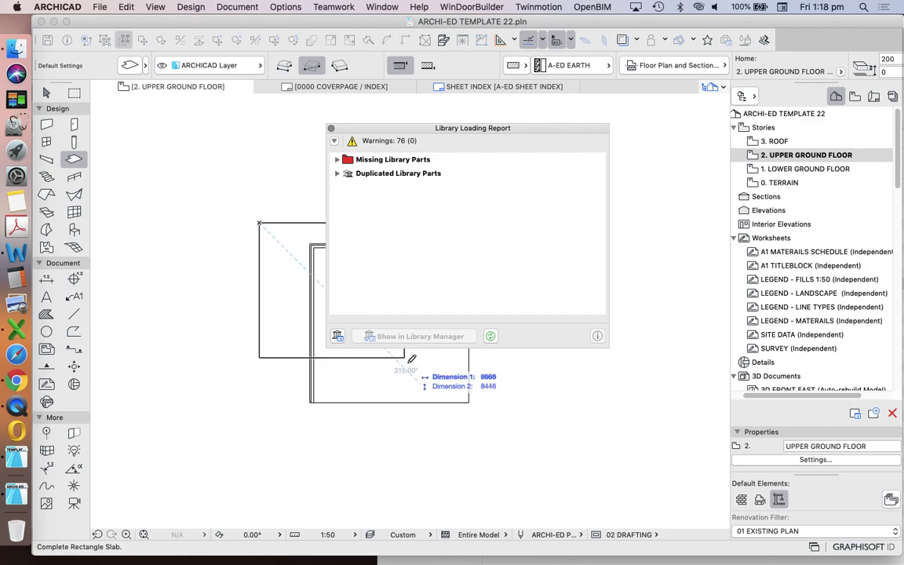
# Step: Close the library loading report with its 76 warnings and return to the Slab tool
pyautogui.press('Escape')
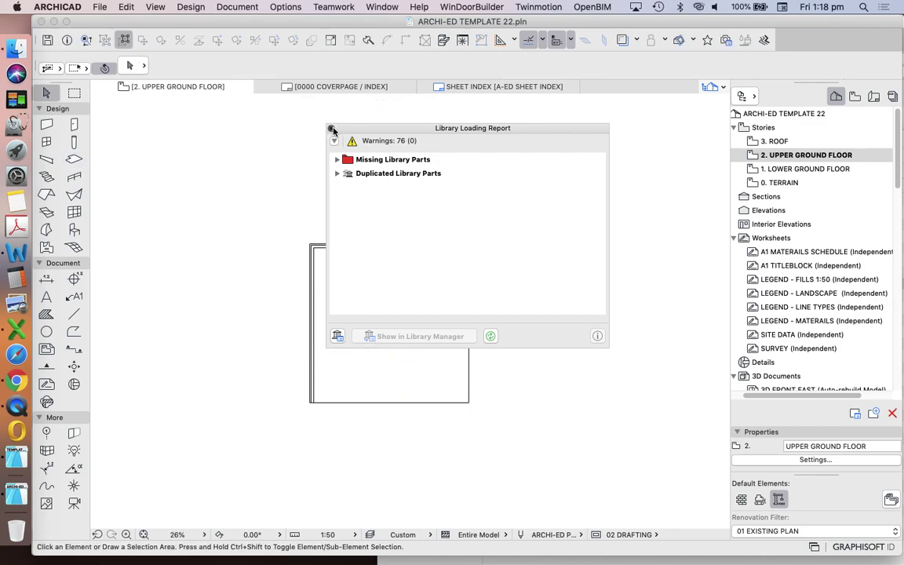
pyautogui.click(331, 127)
pyautogui.click(375, 292)
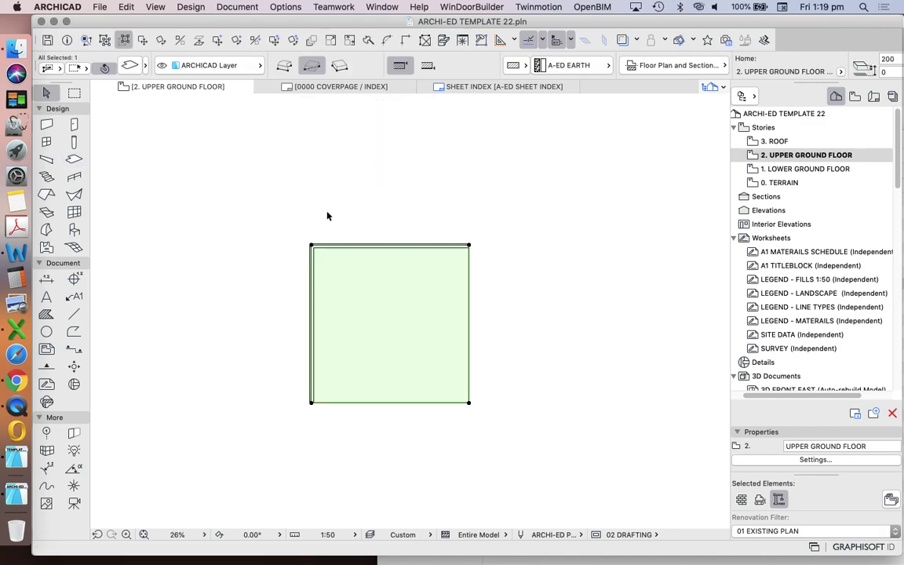
pyautogui.click(315, 145)
pyautogui.click(286, 6)
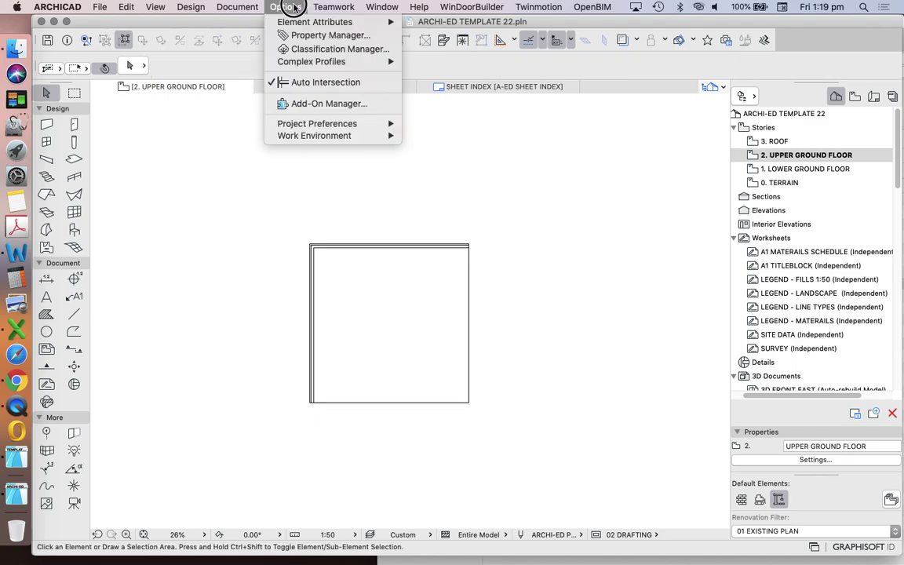
pyautogui.click(432, 157)
pyautogui.press('s')
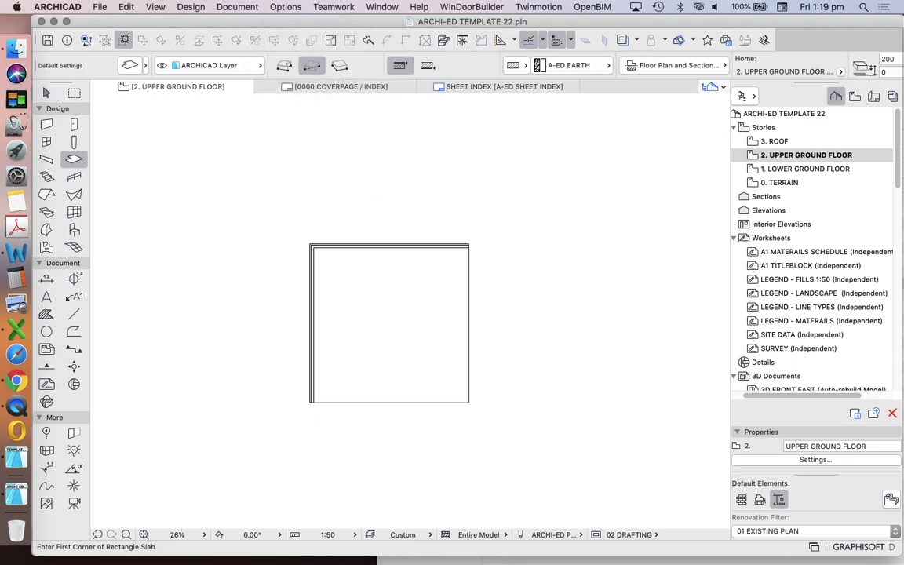
pyautogui.click(284, 6)
pyautogui.moveTo(310, 22)
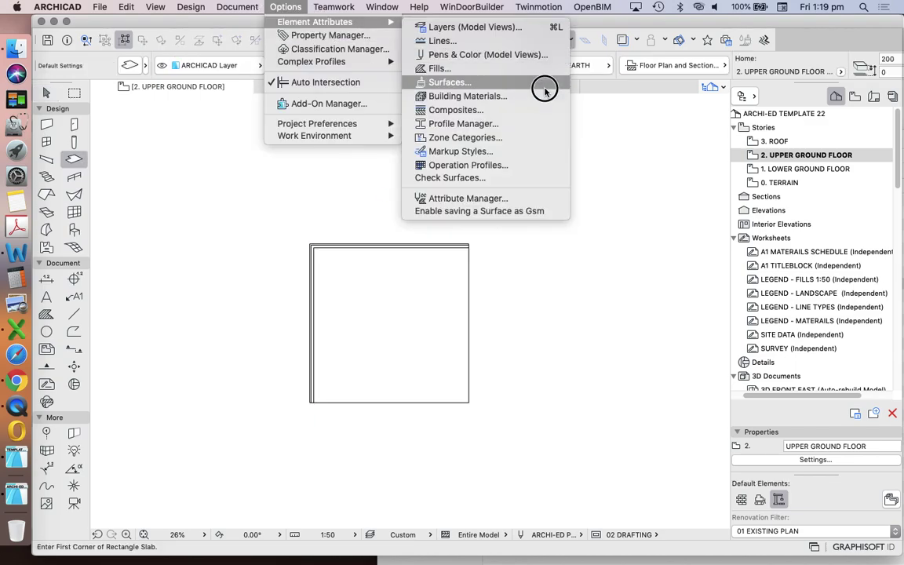
pyautogui.press('Escape')
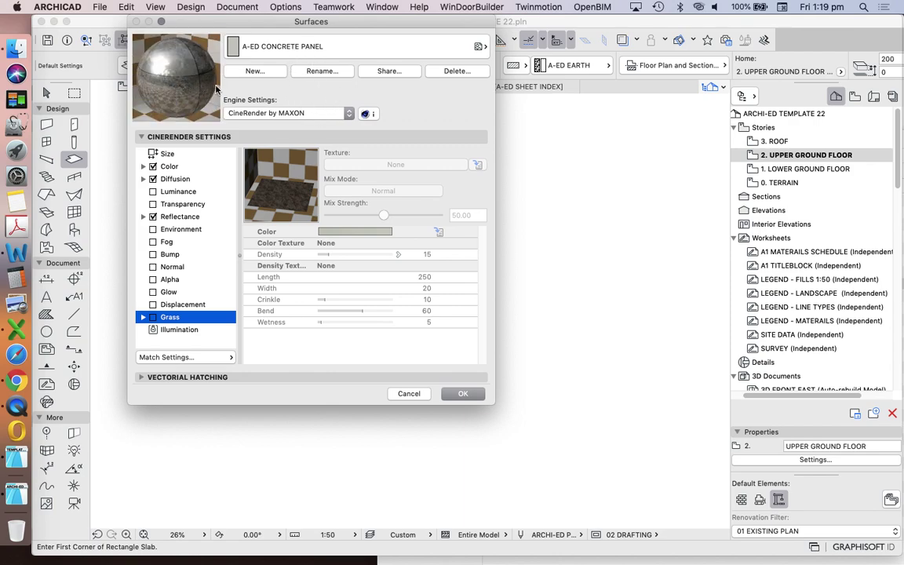
pyautogui.click(282, 113)
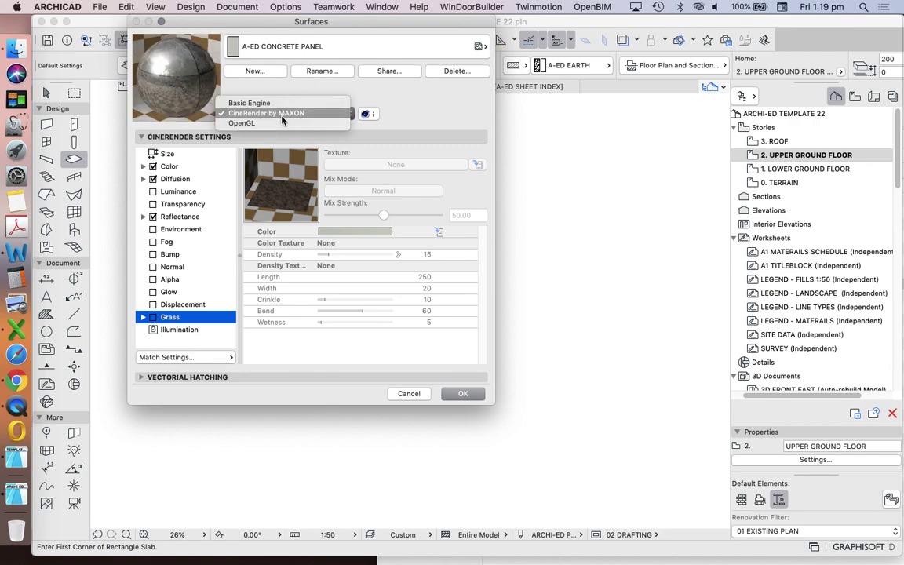
pyautogui.click(275, 103)
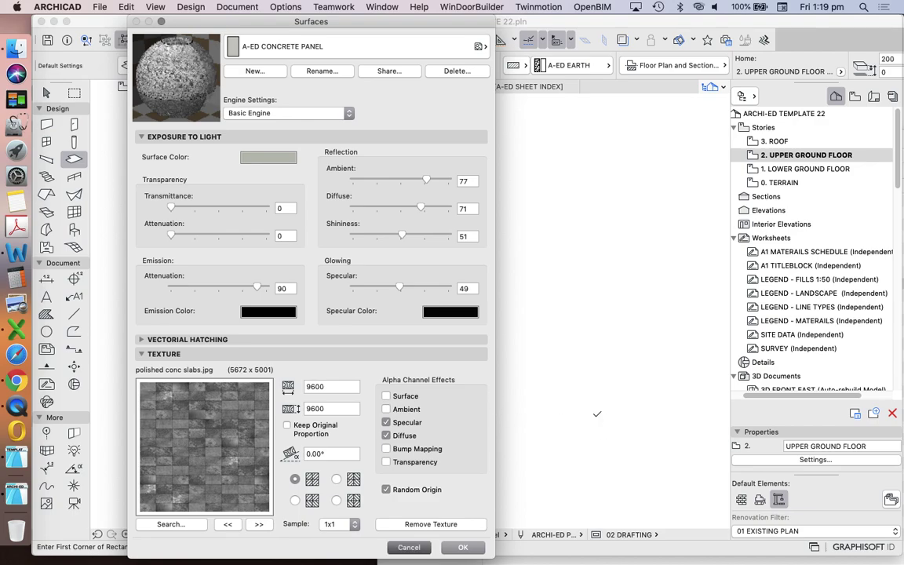
pyautogui.press('Return')
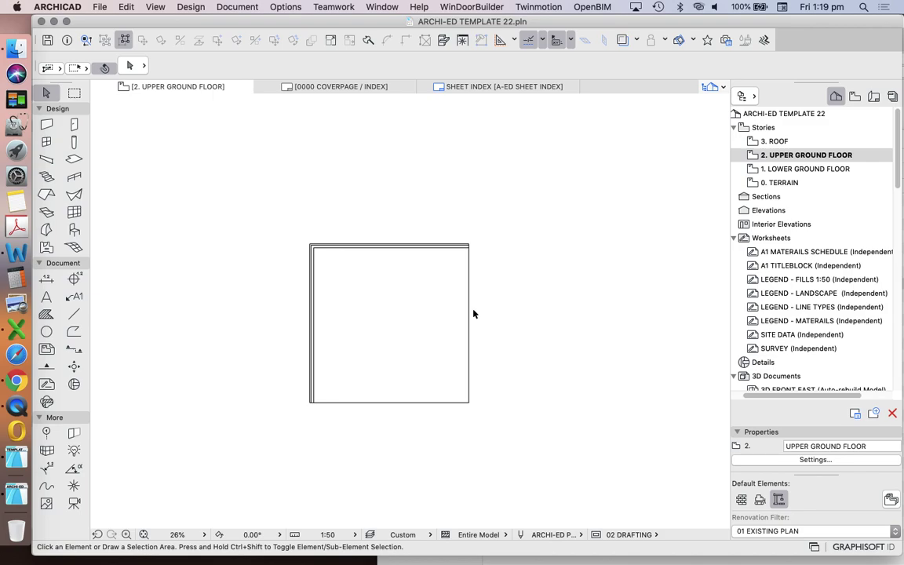
# Step: Open the Attribute Manager and browse its pens, line types, fills, surfaces, materials, composites and profiles
pyautogui.click(295, 8)
pyautogui.moveTo(330, 22)
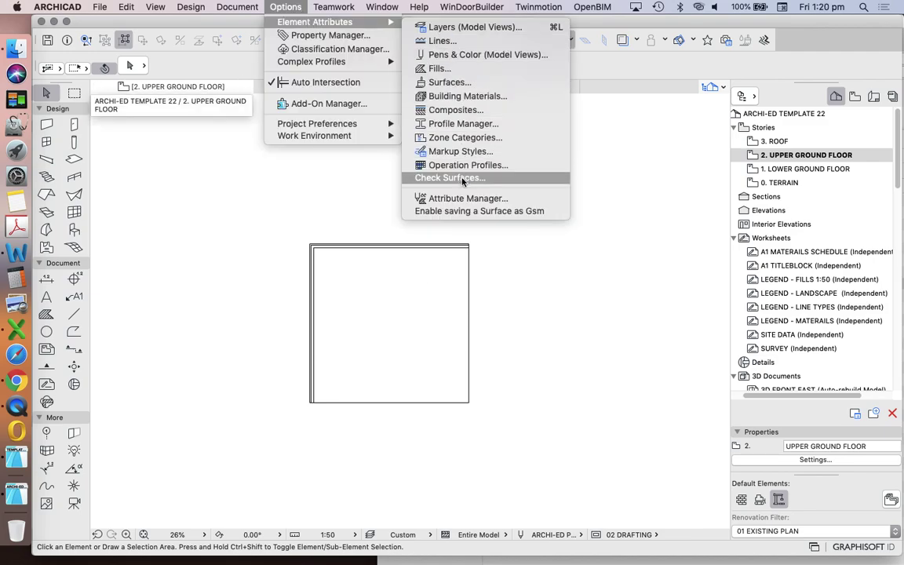
pyautogui.click(477, 200)
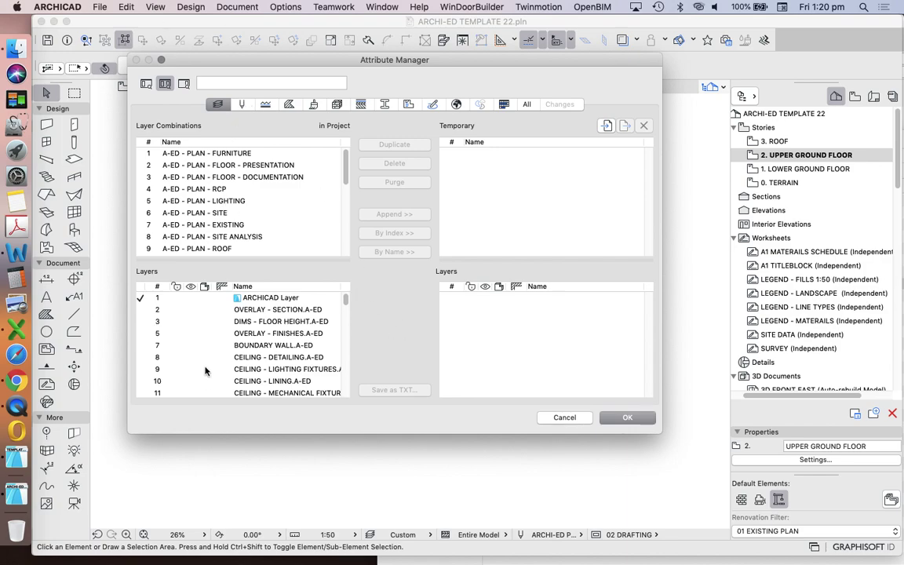
pyautogui.click(241, 104)
pyautogui.click(267, 105)
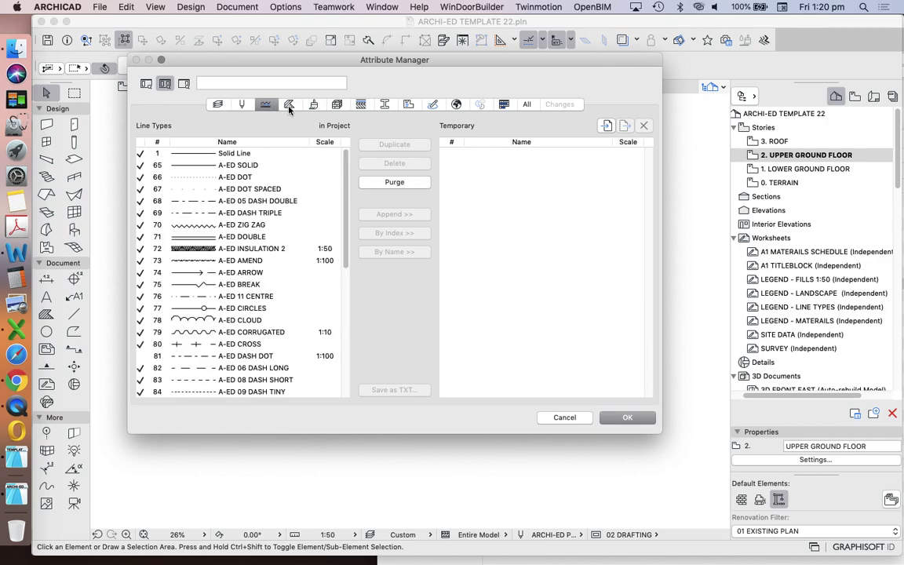
pyautogui.click(289, 106)
pyautogui.click(313, 105)
pyautogui.click(337, 105)
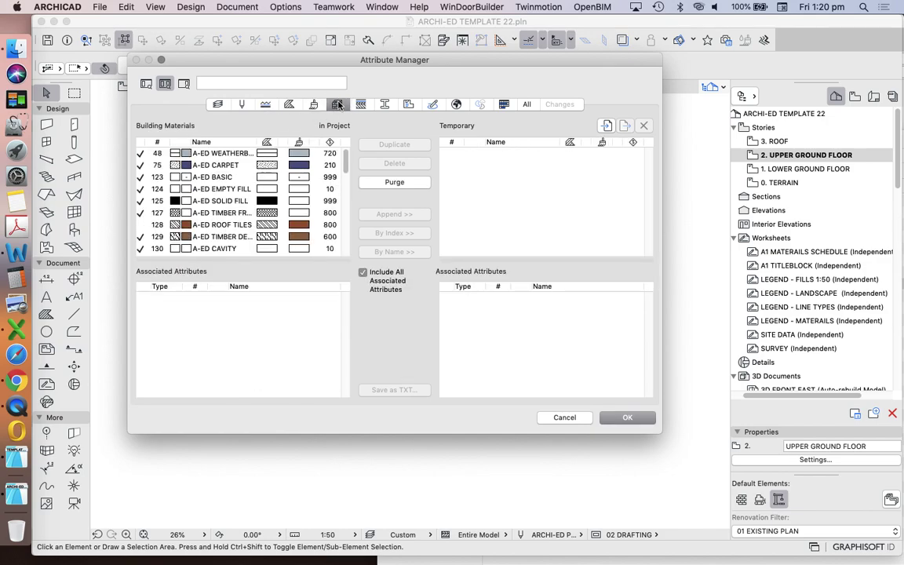
pyautogui.click(361, 104)
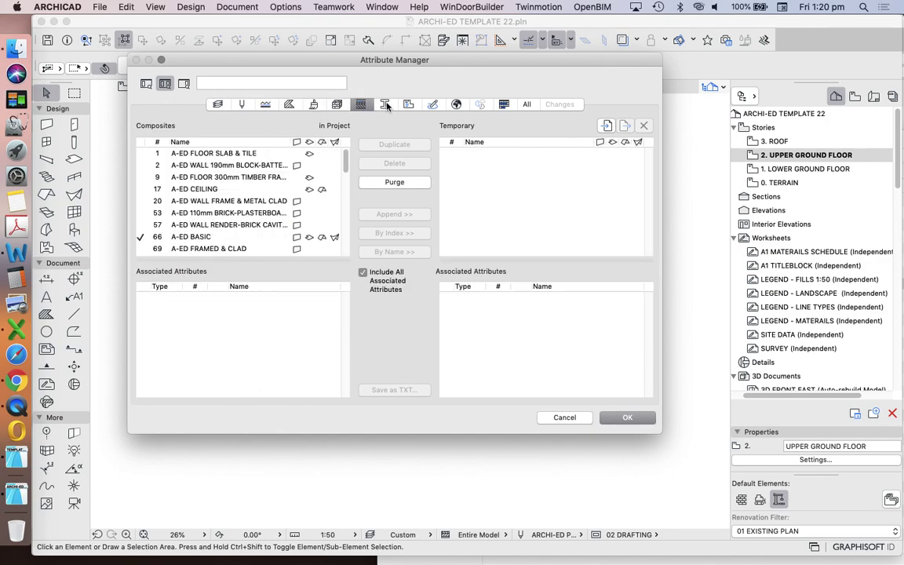
pyautogui.click(386, 106)
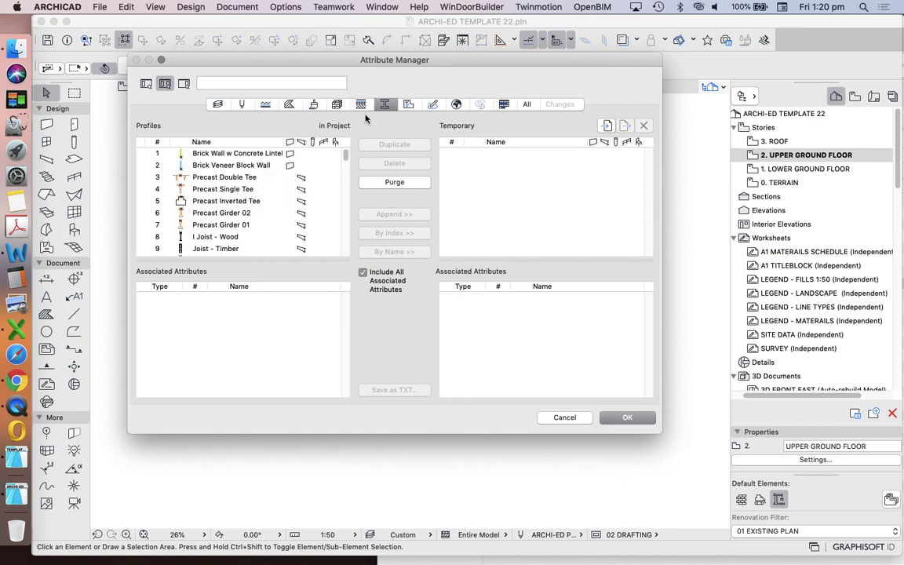
# Step: List the project's surfaces and scroll down to A-ED CONCRETE PANEL (465)
pyautogui.click(313, 104)
pyautogui.scroll(-3, 229, 194)
pyautogui.scroll(-20, 228, 194)
pyautogui.scroll(-5, 253, 195)
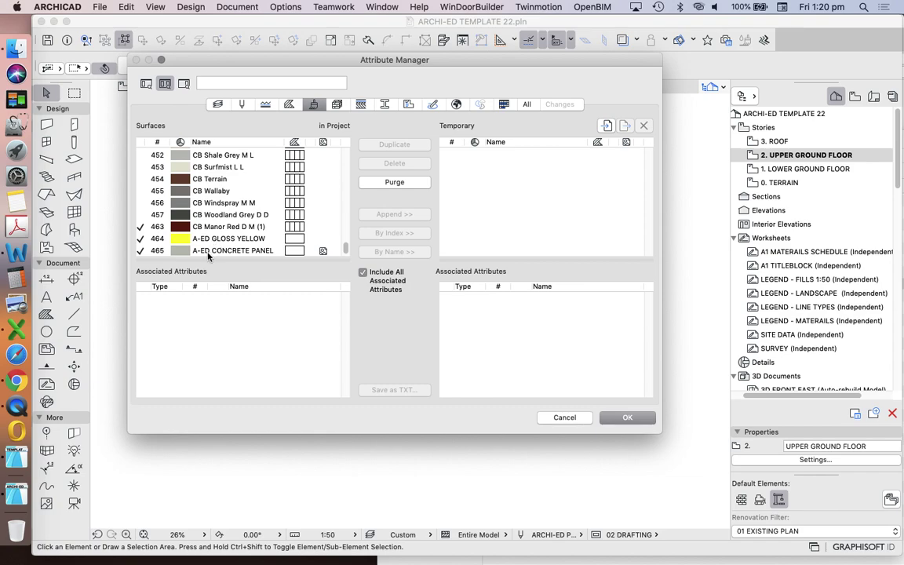
# Step: Sort the project surfaces alphabetically by name and scroll through the list
pyautogui.click(207, 142)
pyautogui.scroll(10, 224, 161)
pyautogui.scroll(5, 237, 154)
pyautogui.scroll(-20, 239, 181)
pyautogui.scroll(-15, 245, 203)
pyautogui.scroll(5, 257, 200)
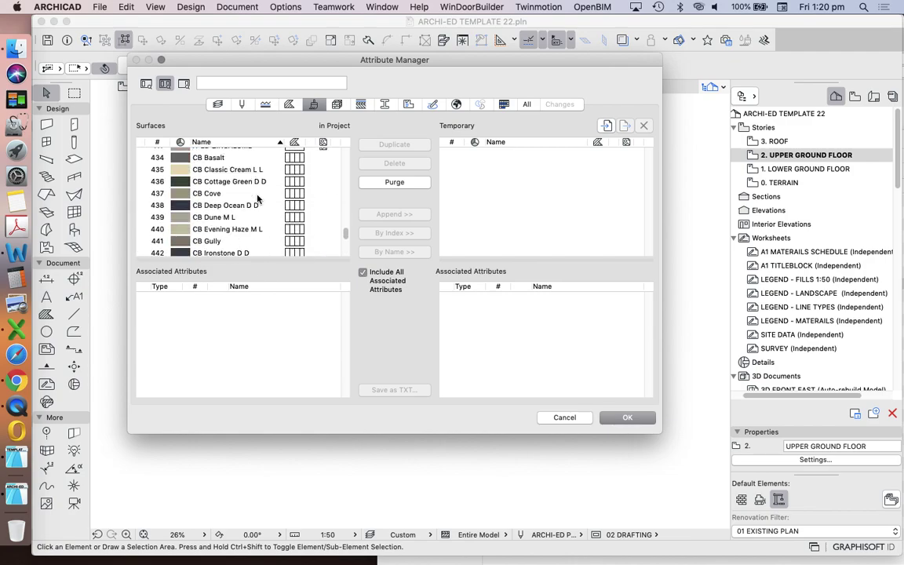
pyautogui.scroll(12, 256, 192)
pyautogui.scroll(-2, 238, 183)
pyautogui.scroll(3, 238, 183)
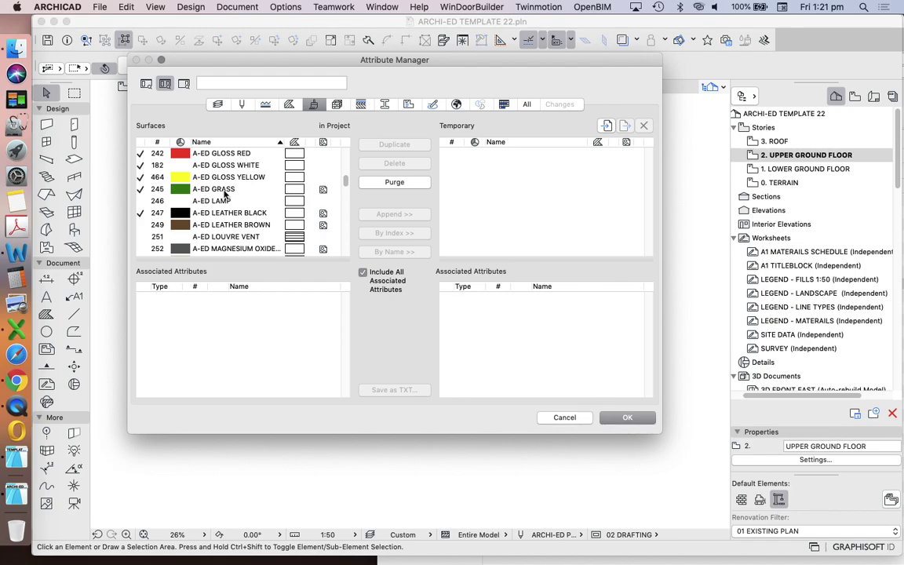
pyautogui.scroll(10, 226, 193)
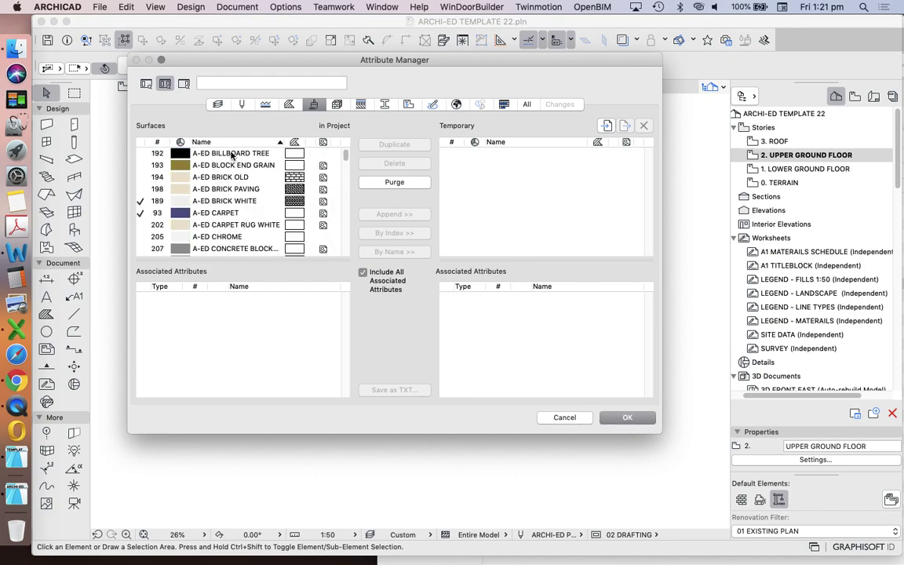
# Step: Select every surface, from A-ED BILLBOARD TREE to the last, for appending
pyautogui.click(232, 155)
pyautogui.scroll(-20, 238, 191)
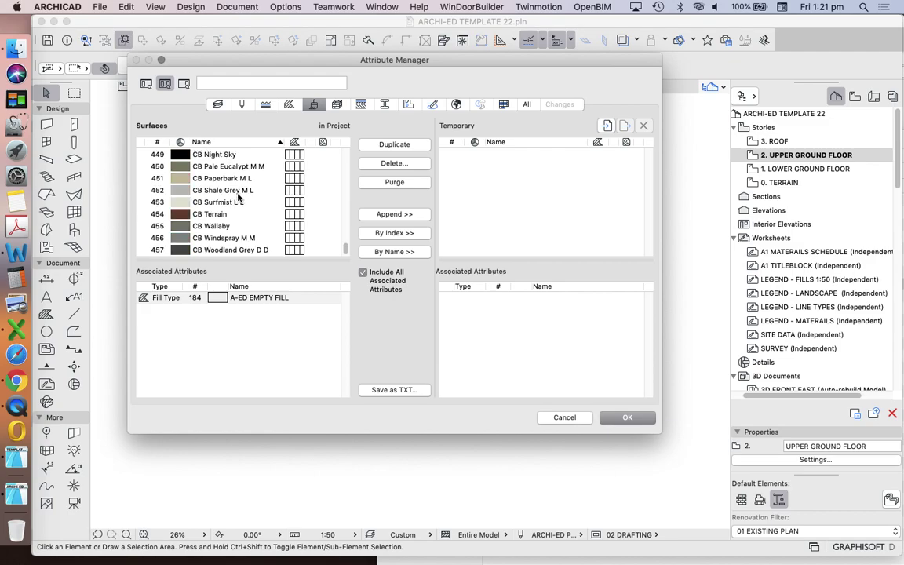
pyautogui.keyDown('shift'); pyautogui.click(216, 249); pyautogui.keyUp('shift')
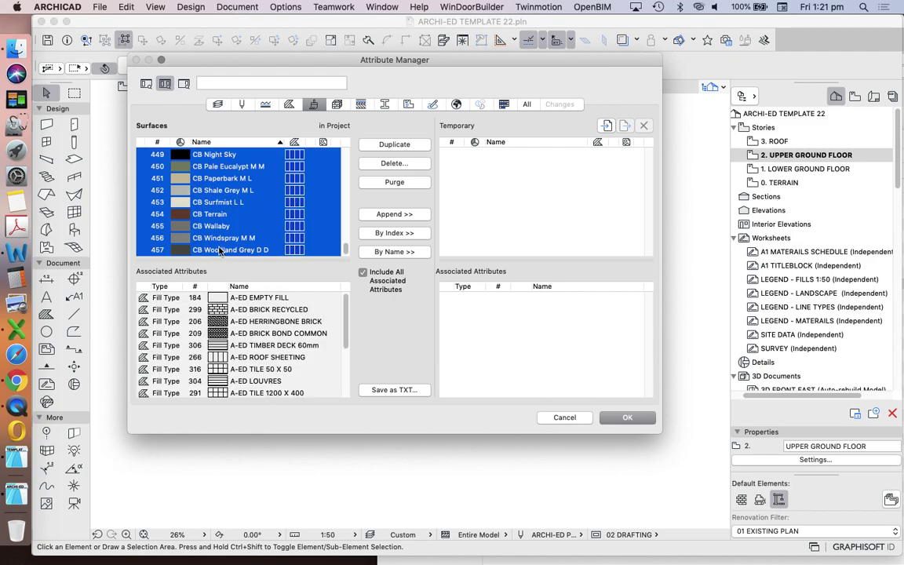
pyautogui.click(407, 215)
# Step: Copy all selected surfaces into the Temporary list and begin exporting them to a file
pyautogui.click(391, 215)
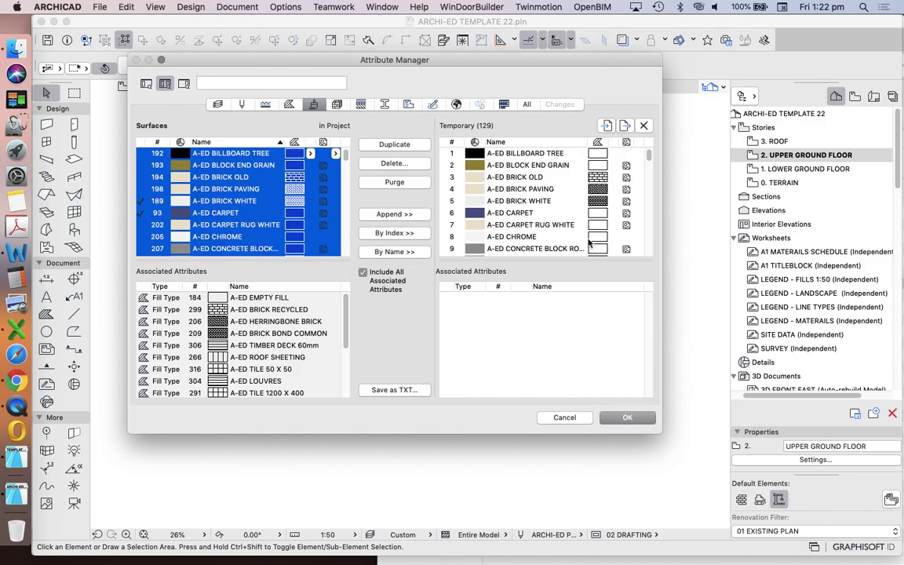
pyautogui.scroll(-3, 560, 183)
pyautogui.scroll(-20, 560, 183)
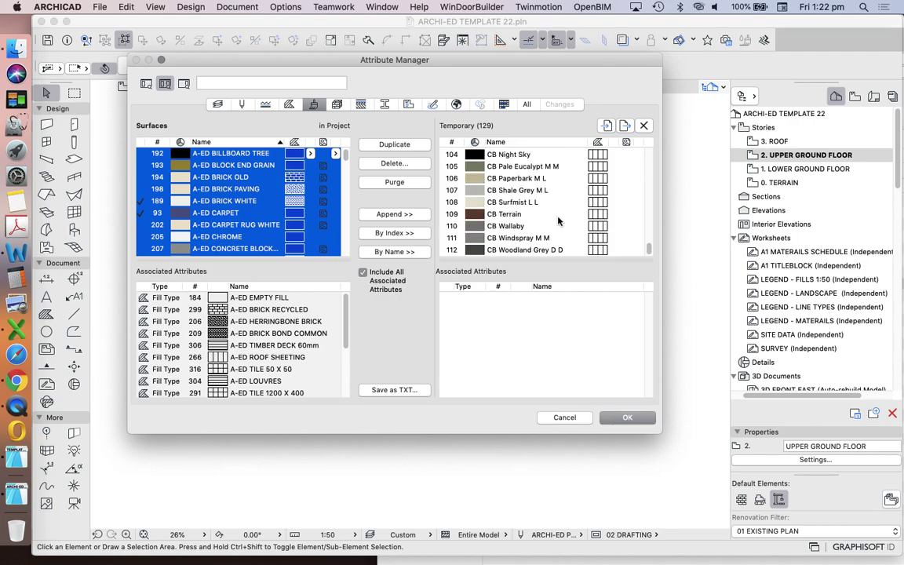
pyautogui.scroll(15, 553, 202)
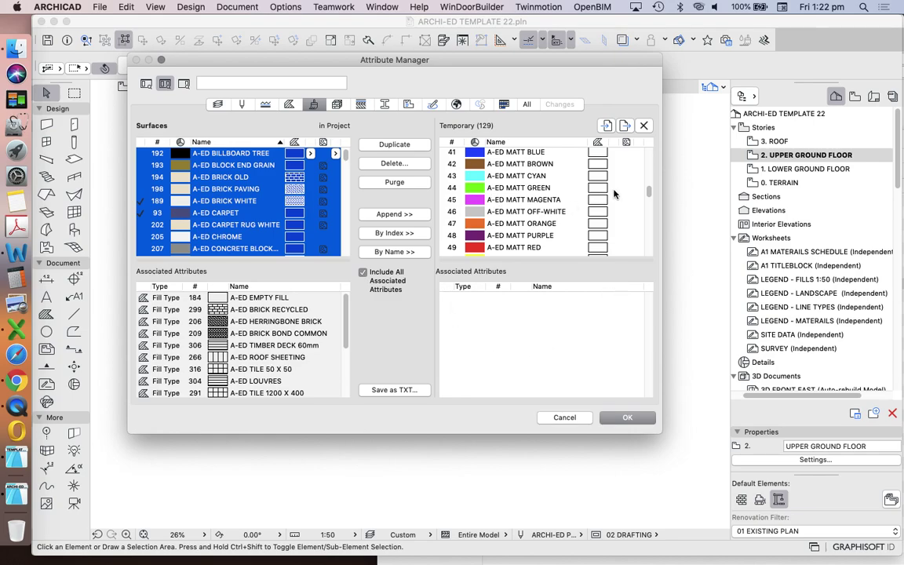
pyautogui.click(626, 127)
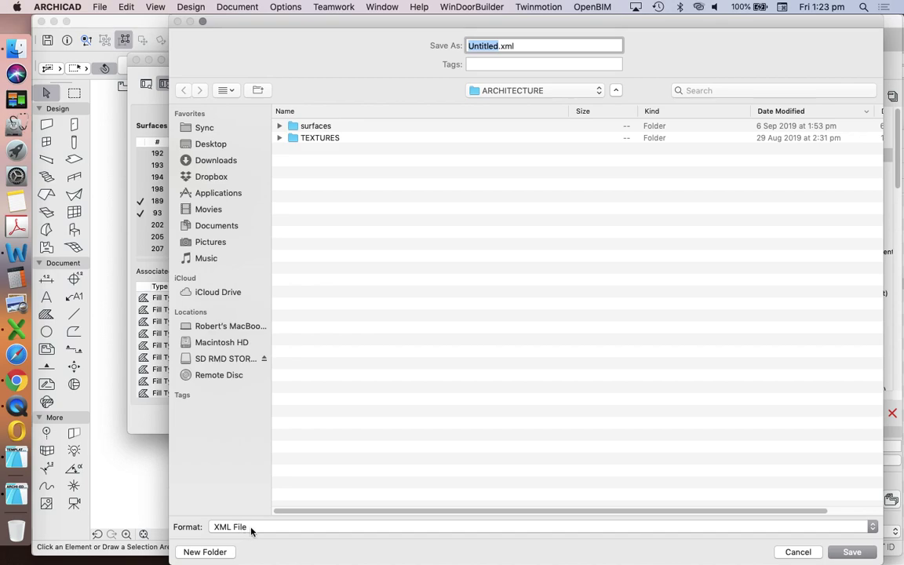
# Step: Save the surfaces as XML file 'SURFACES FROM TEMPLATE 22' in the ARCHITECTURE folder
pyautogui.click(251, 531)
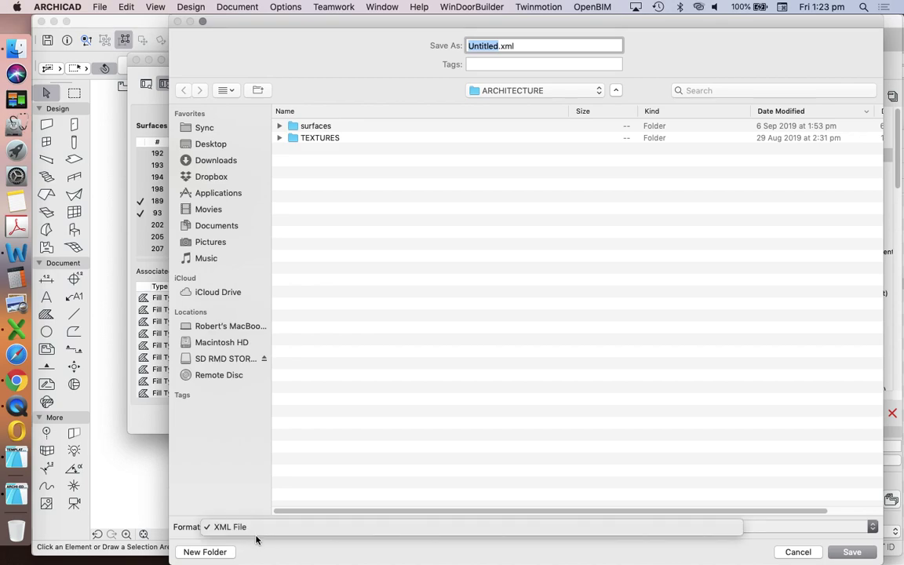
pyautogui.click(252, 536)
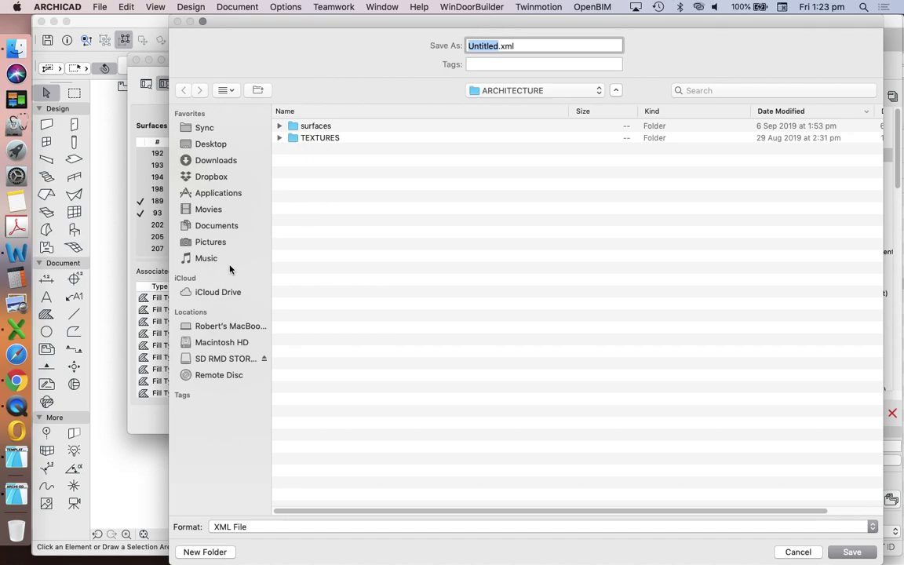
pyautogui.click(548, 89)
pyautogui.click(383, 214)
pyautogui.write('SURFACES FROM TEMPLATE 22')
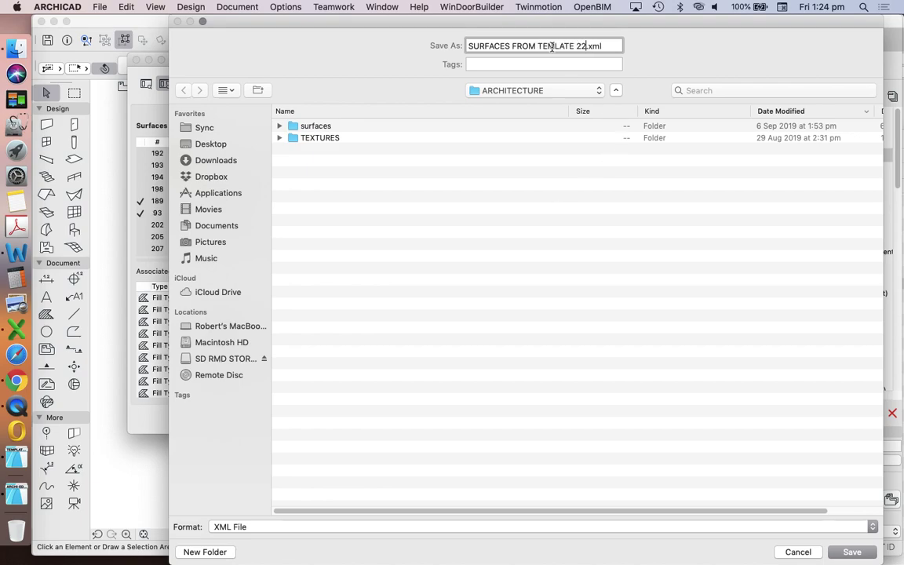
pyautogui.click(555, 46)
pyautogui.write('P')
pyautogui.click(851, 552)
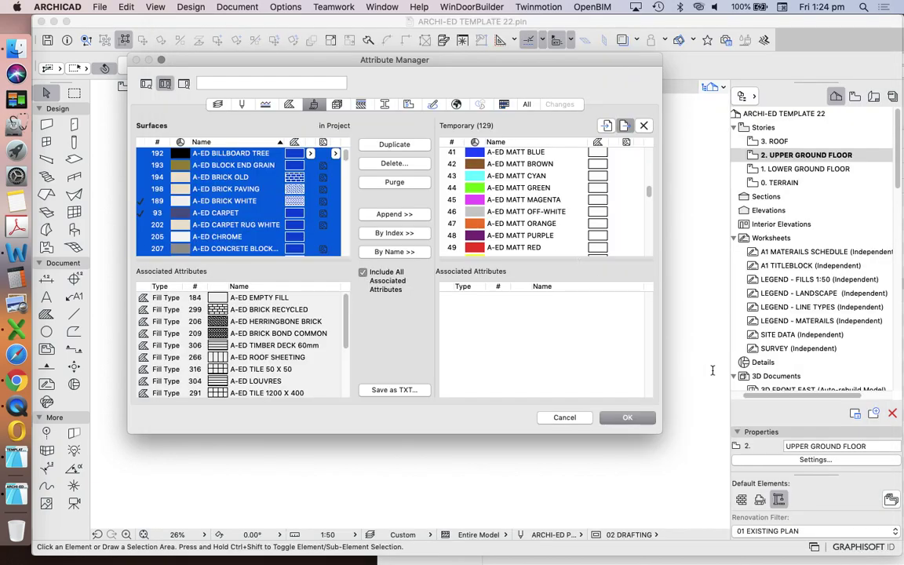
pyautogui.click(635, 418)
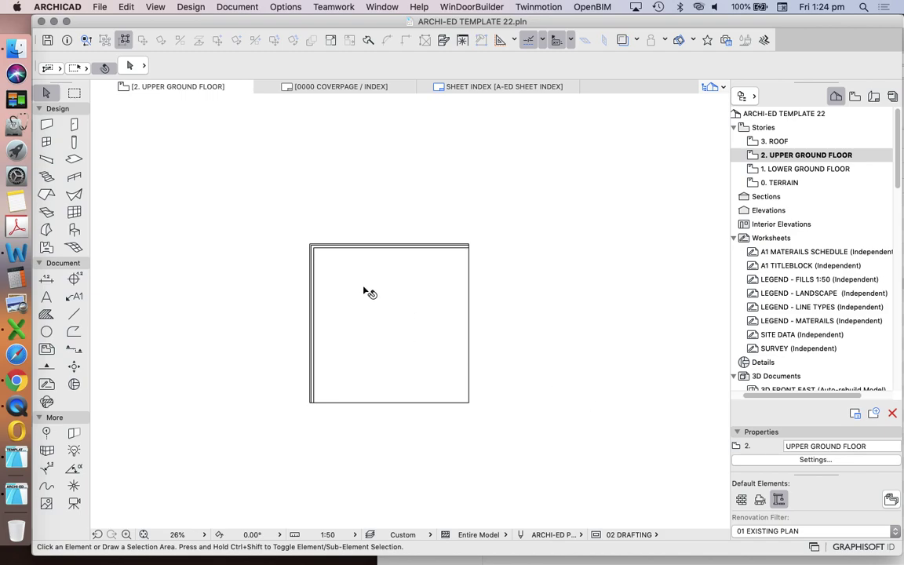
# Step: Reopen the Attribute Manager via Options > Element Attributes, with an empty temporary list
pyautogui.scroll(-2, 370, 294)
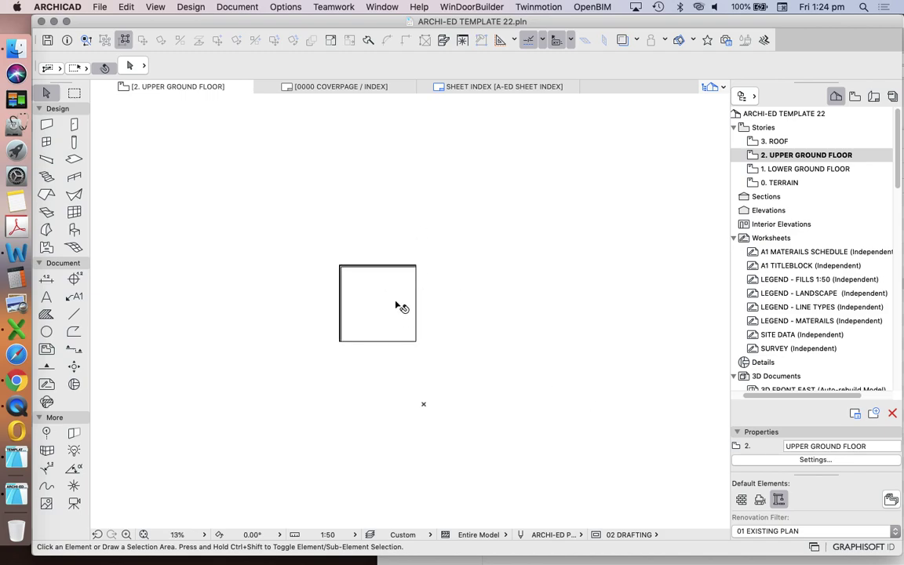
pyautogui.scroll(1, 395, 294)
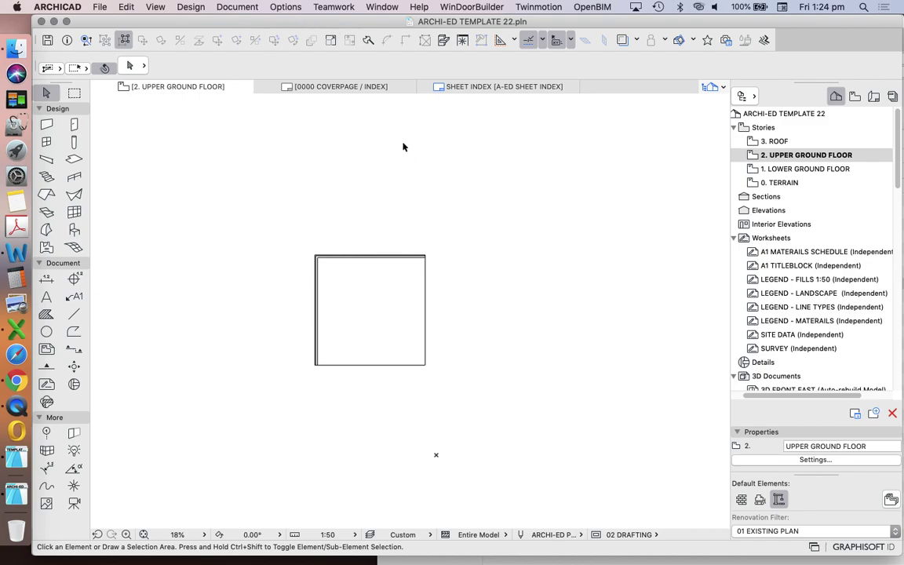
pyautogui.click(287, 8)
pyautogui.moveTo(291, 21)
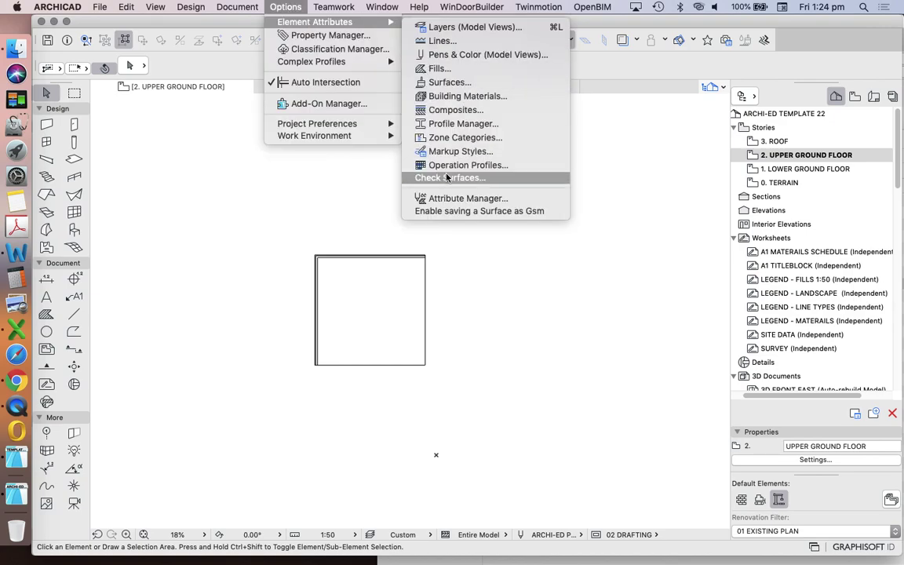
pyautogui.click(461, 199)
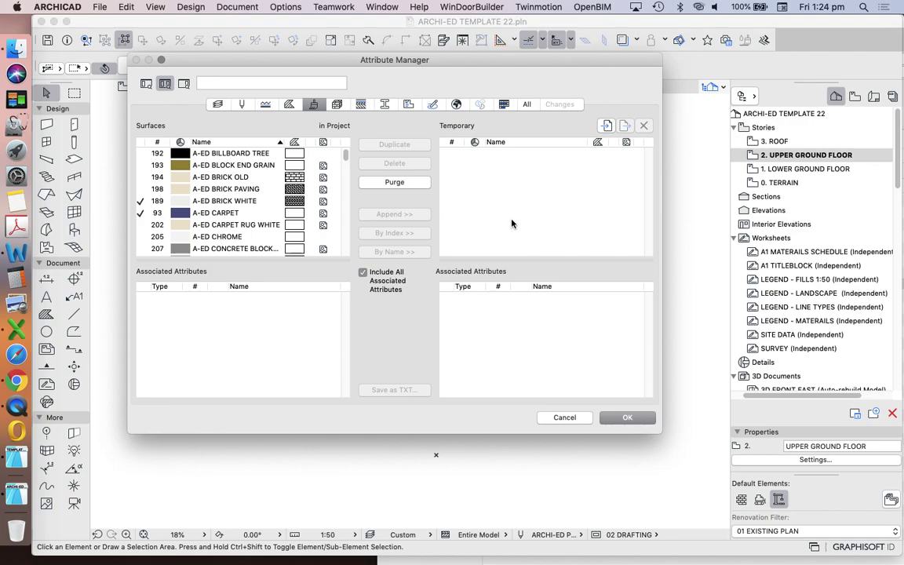
# Step: Import SURFACES FROM TEMPLATE 22.xml from ARCHITECTURE, loading 129 surfaces into the temporary list
pyautogui.click(608, 126)
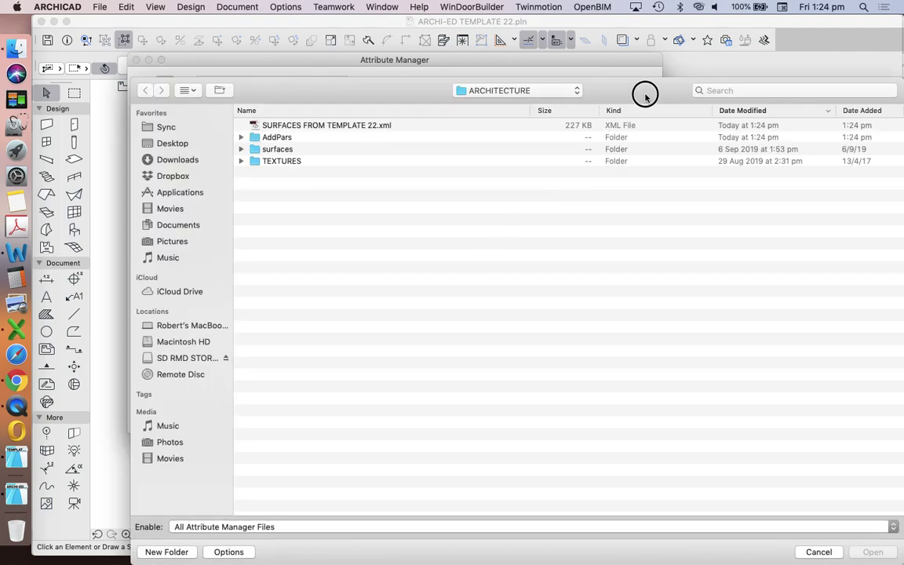
pyautogui.moveTo(645, 93); pyautogui.dragTo(699, 208)
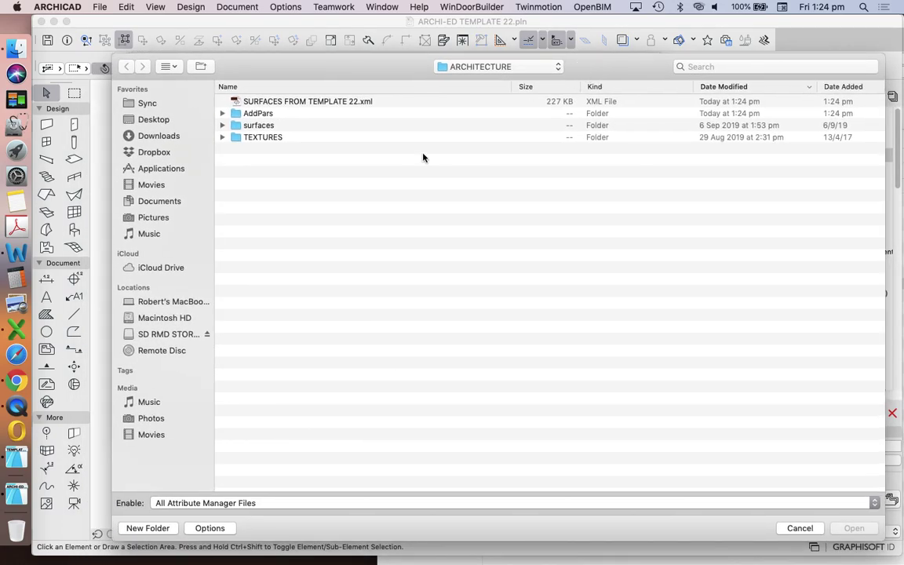
pyautogui.click(275, 104)
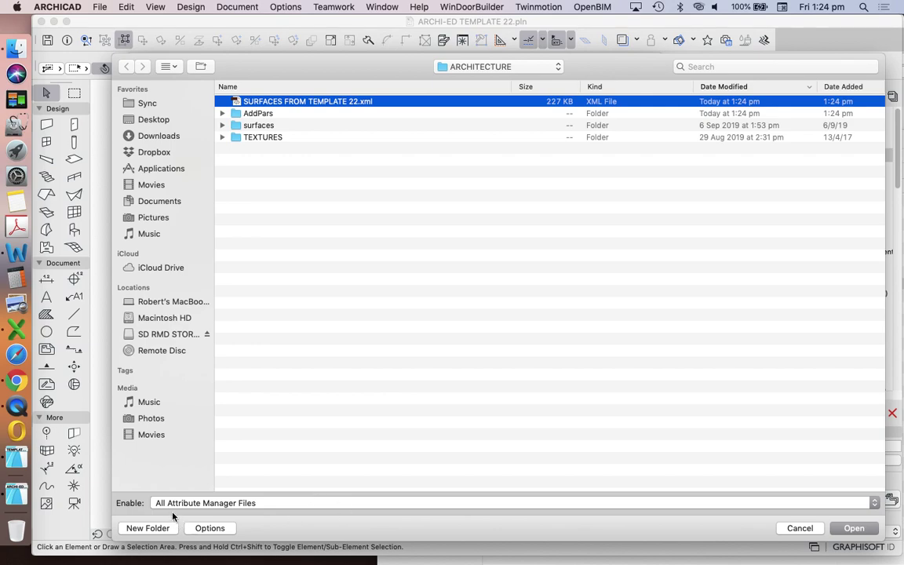
pyautogui.click(236, 503)
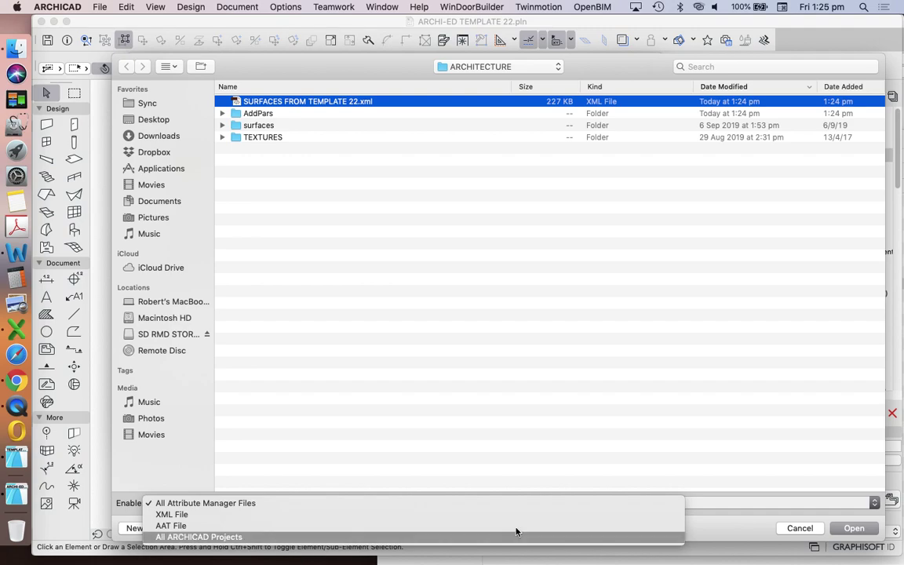
pyautogui.click(707, 537)
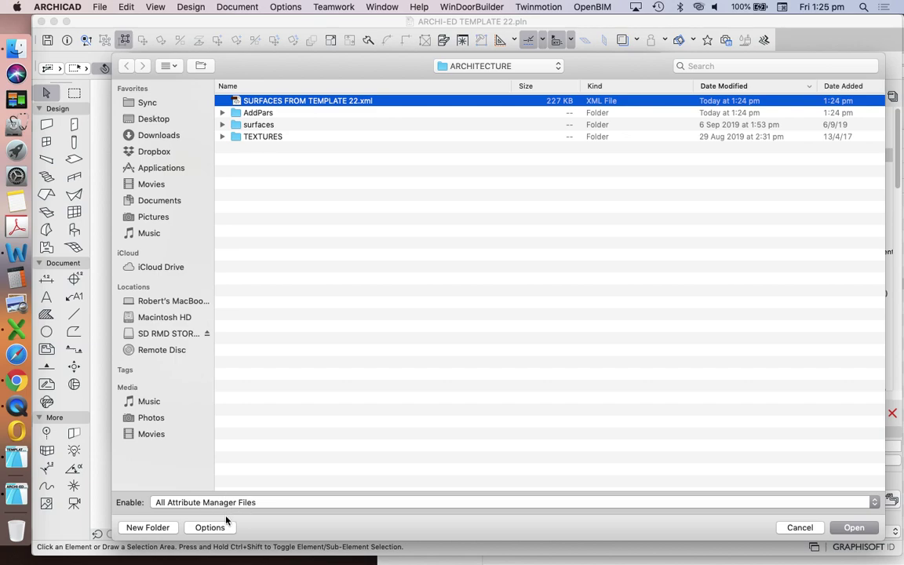
pyautogui.click(853, 527)
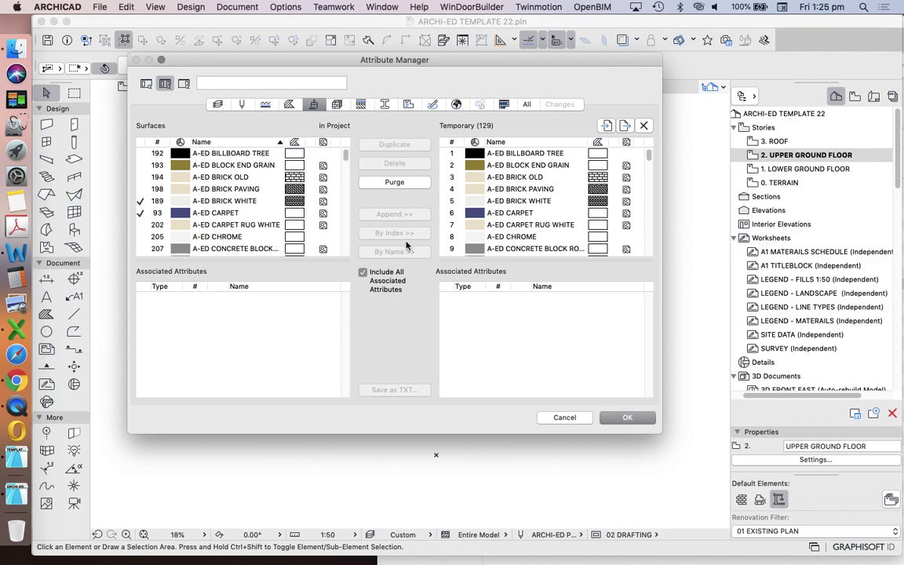
pyautogui.click(219, 104)
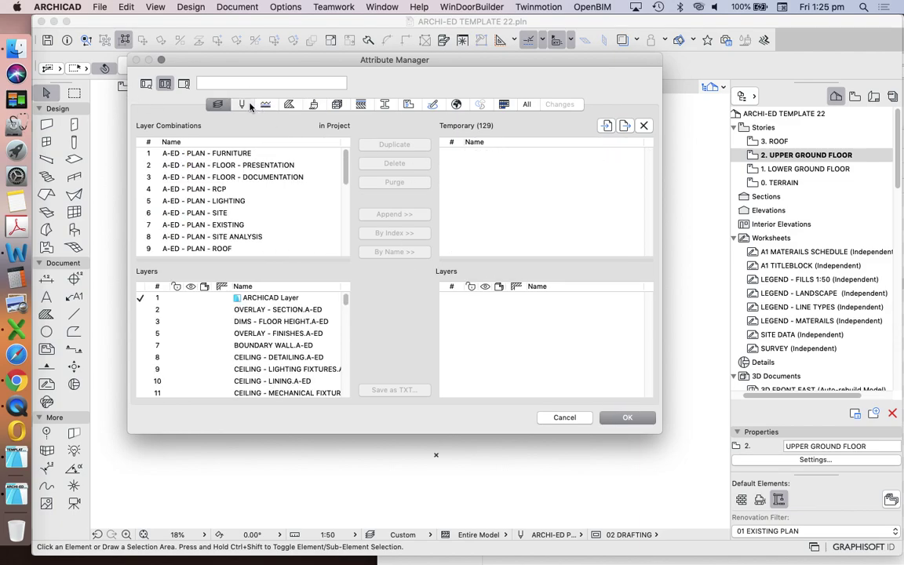
pyautogui.click(242, 104)
pyautogui.click(265, 104)
pyautogui.click(289, 105)
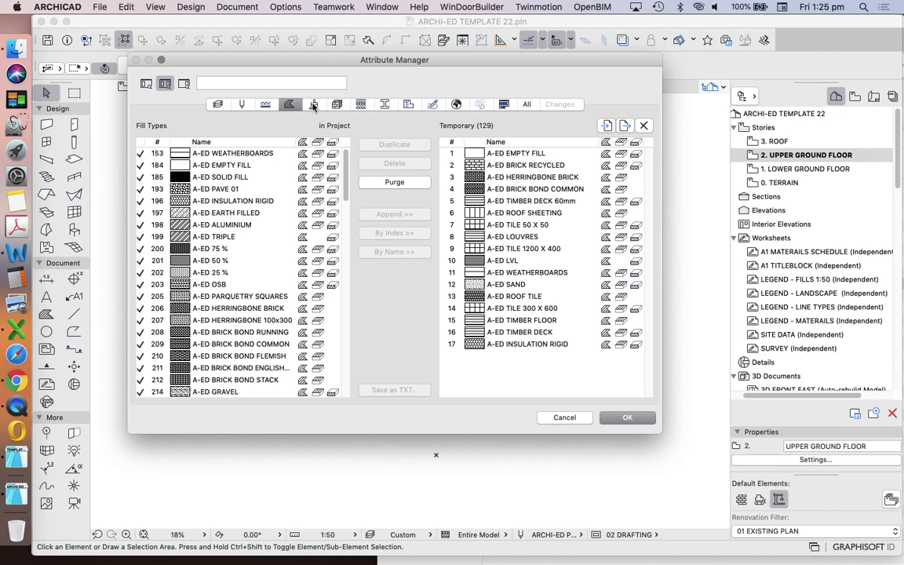
pyautogui.click(313, 105)
pyautogui.click(337, 105)
pyautogui.click(360, 105)
pyautogui.click(385, 105)
pyautogui.click(408, 104)
pyautogui.click(432, 104)
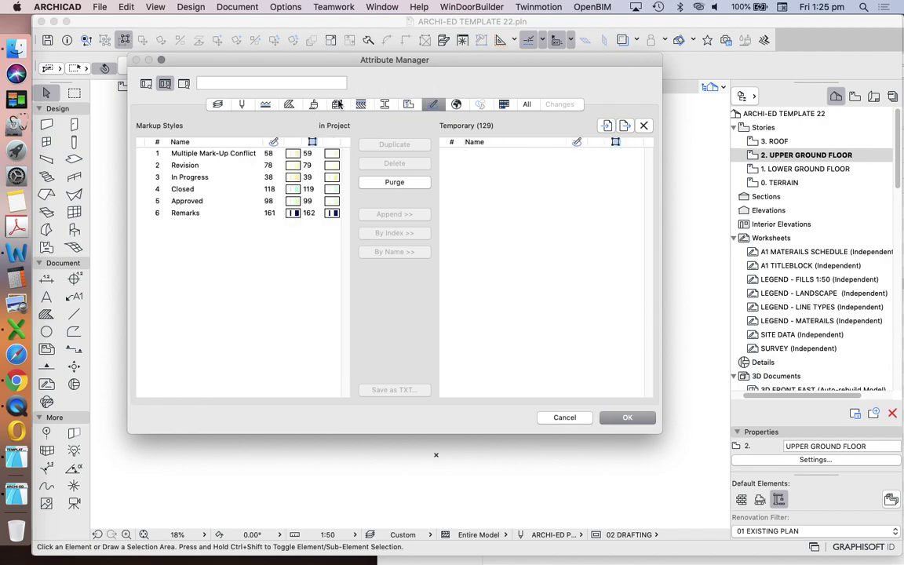
pyautogui.click(267, 105)
pyautogui.click(241, 105)
pyautogui.click(219, 105)
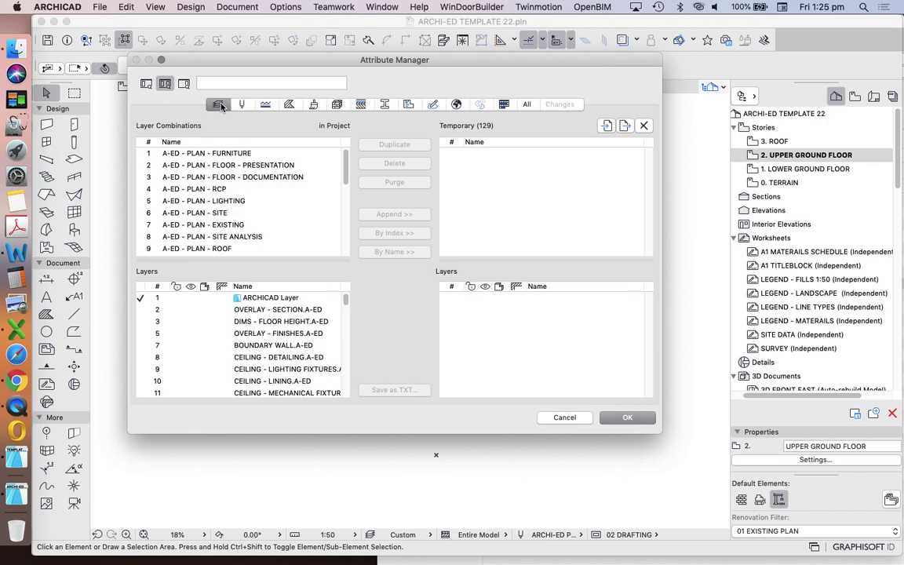
pyautogui.click(313, 104)
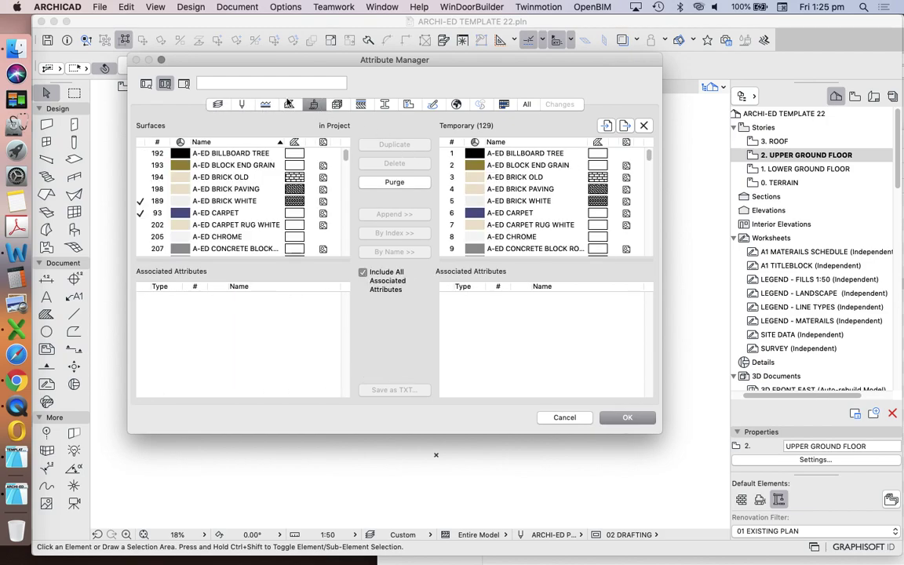
pyautogui.click(289, 104)
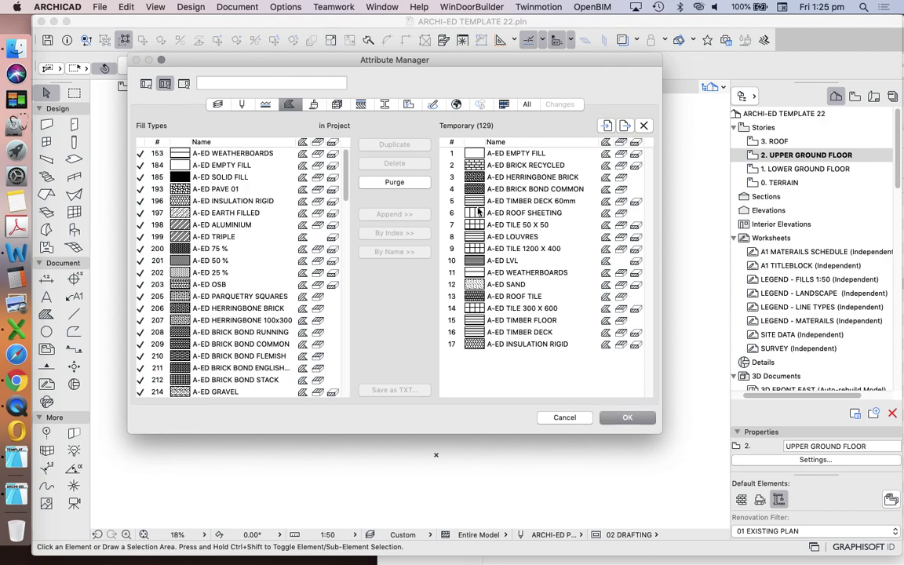
pyautogui.click(519, 155)
pyautogui.press('super+a')
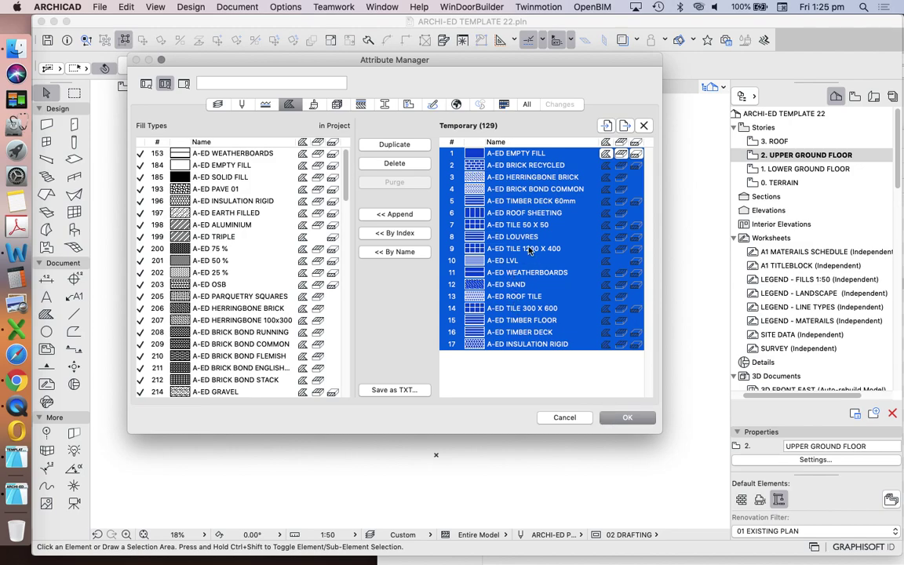
pyautogui.click(313, 104)
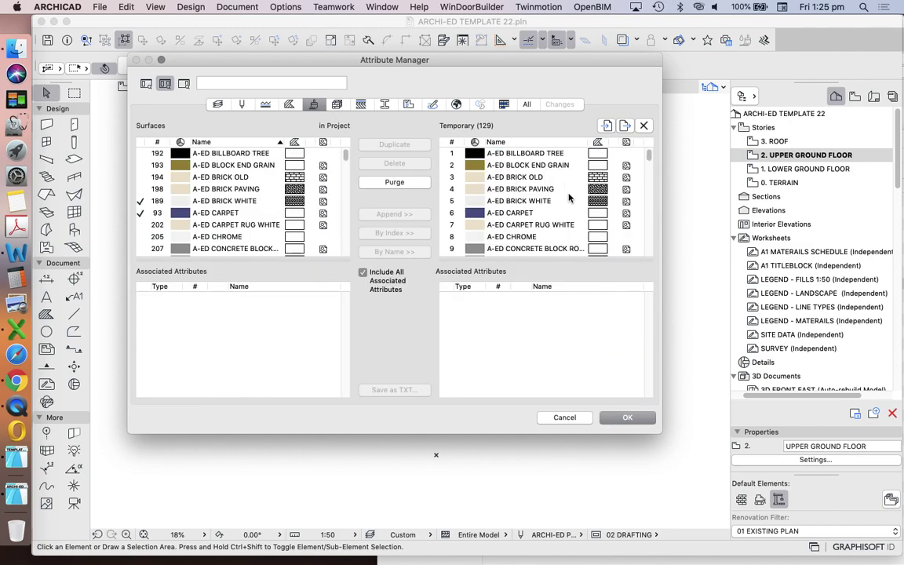
pyautogui.scroll(-1, 533, 236)
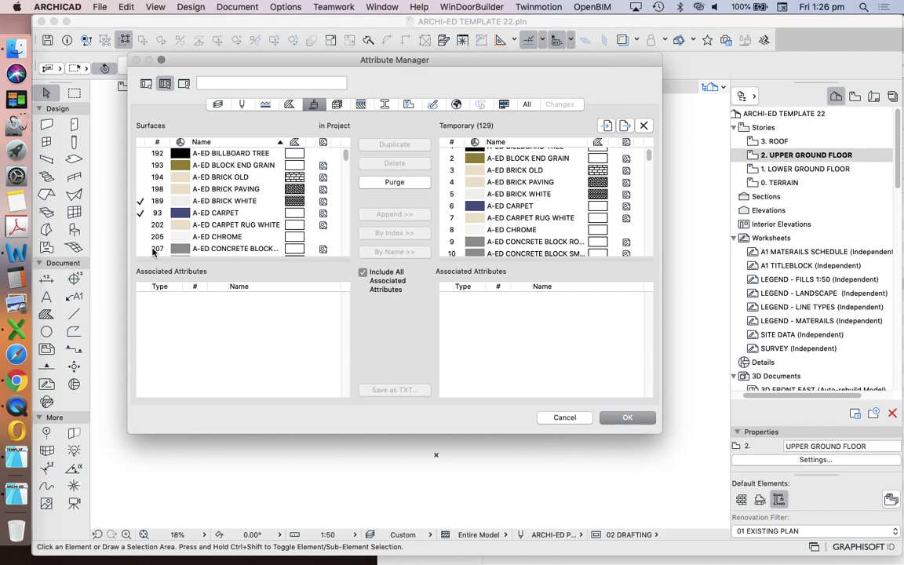
pyautogui.scroll(1, 533, 197)
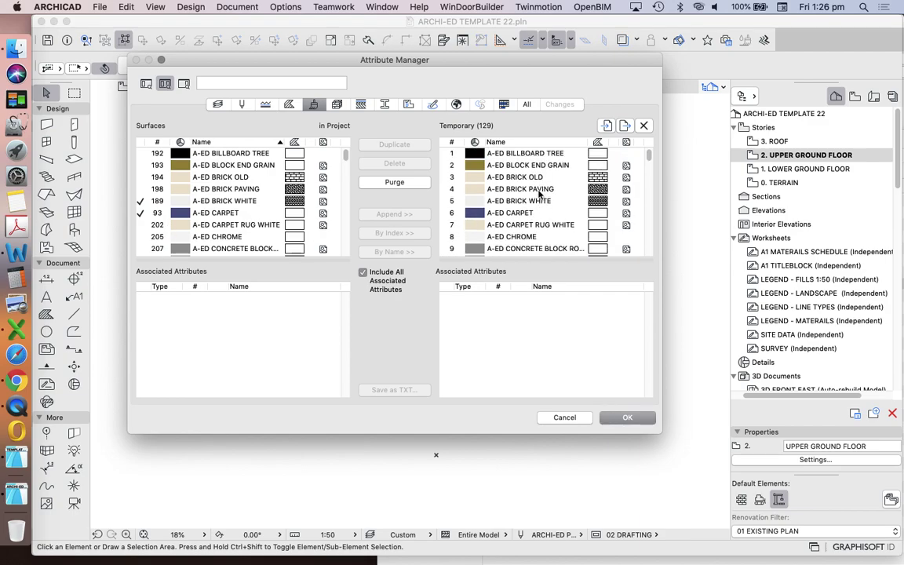
pyautogui.click(526, 153)
pyautogui.scroll(-15, 526, 208)
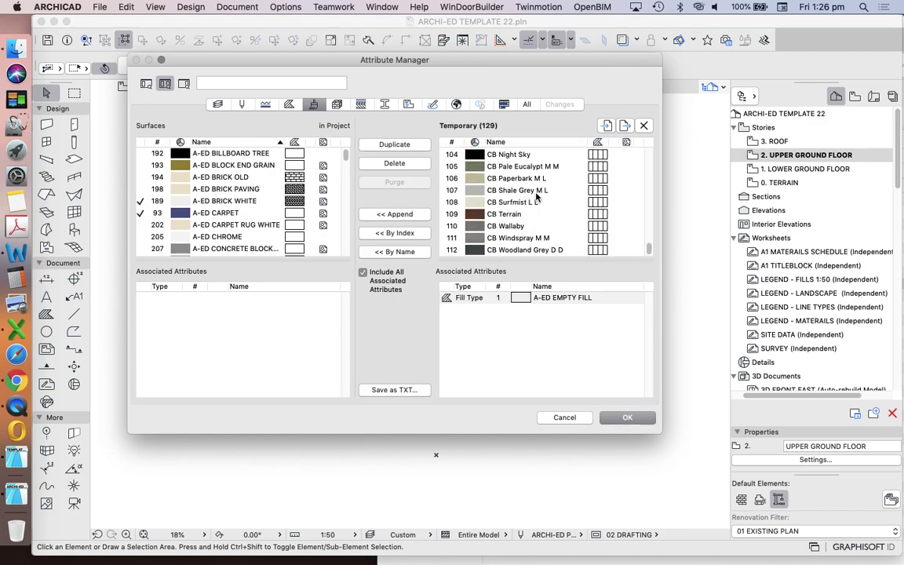
pyautogui.keyDown('shift'); pyautogui.click(515, 249); pyautogui.keyUp('shift')
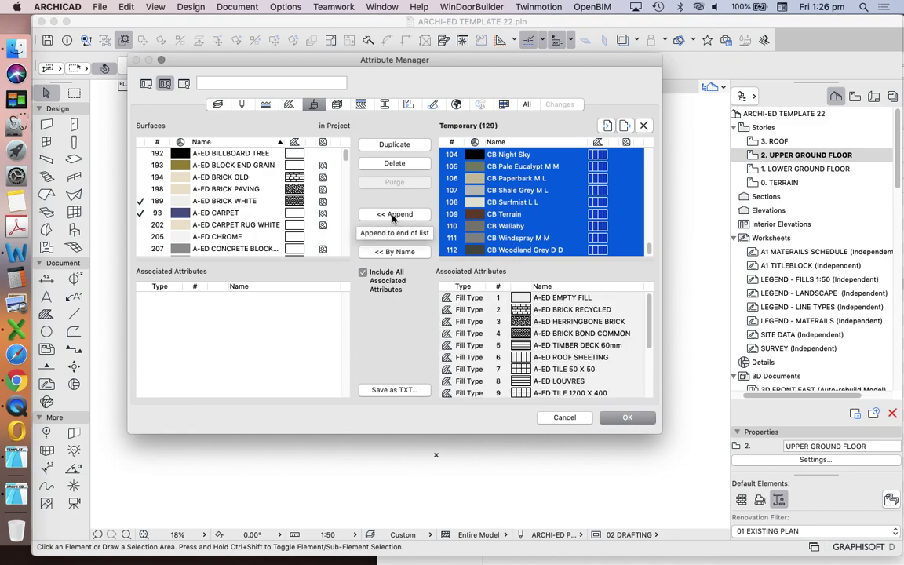
pyautogui.click(388, 217)
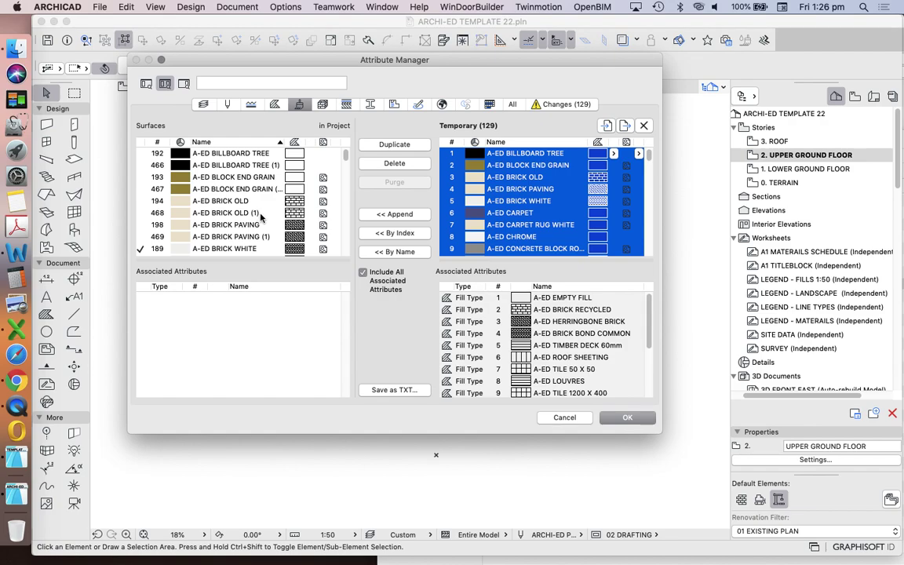
pyautogui.scroll(-1, 259, 203)
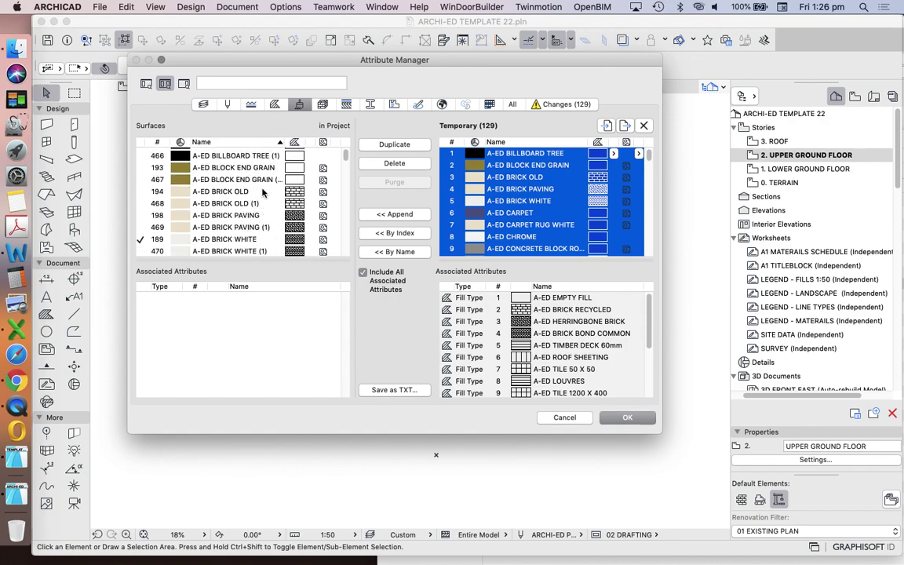
pyautogui.scroll(-8, 267, 172)
pyautogui.scroll(-1, 265, 186)
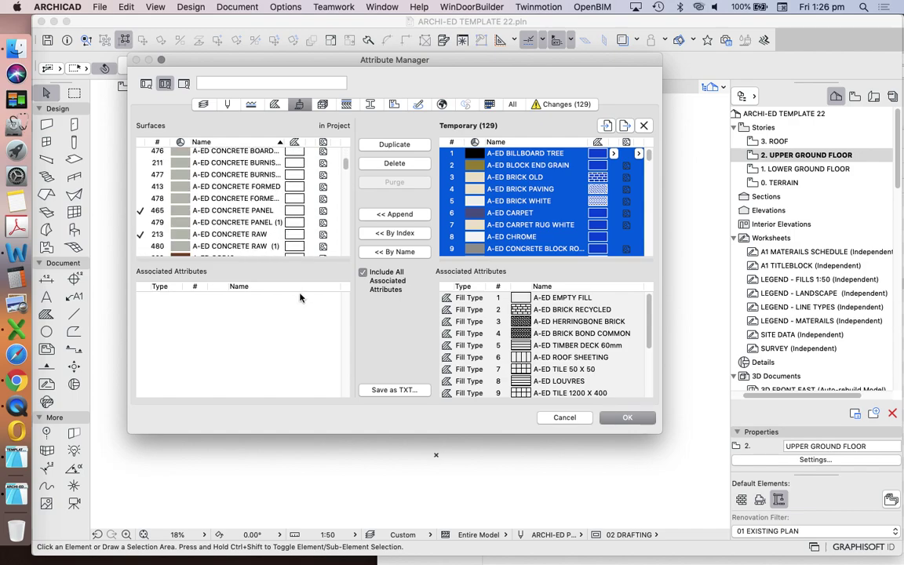
pyautogui.click(565, 420)
# Step: Review the A-ED CONCRETE PANEL surface and its 9600 x 9600 polished conc slabs.jpg texture
pyautogui.moveTo(408, 305)
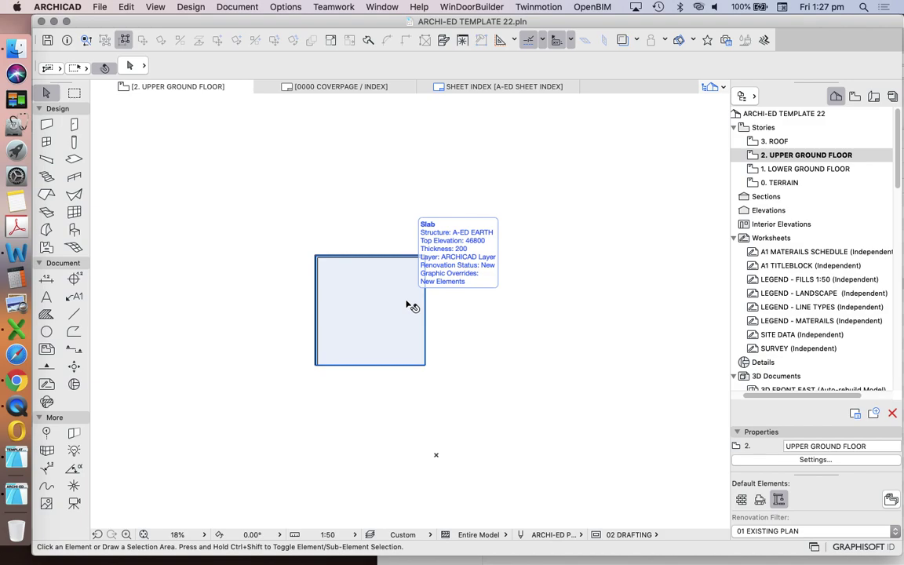
pyautogui.click(286, 6)
pyautogui.moveTo(343, 22)
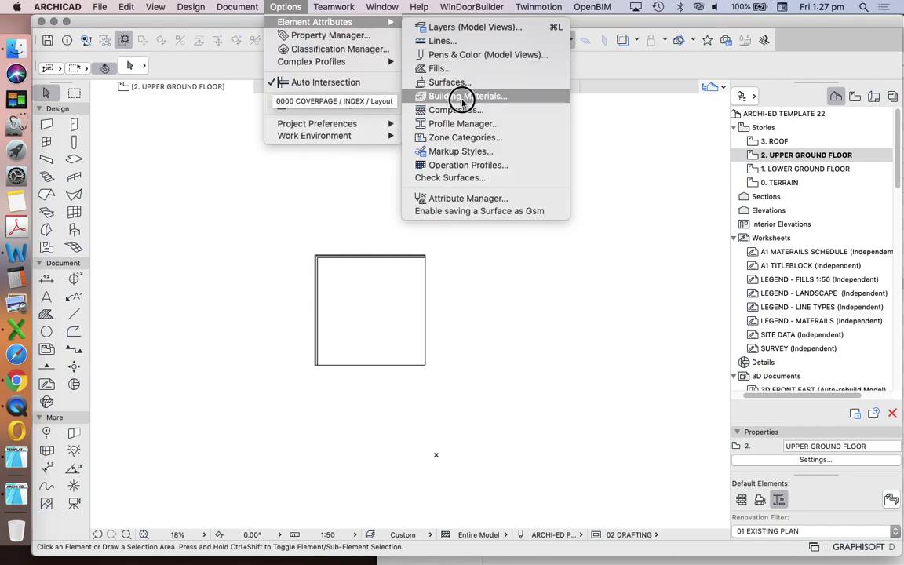
pyautogui.press('Escape')
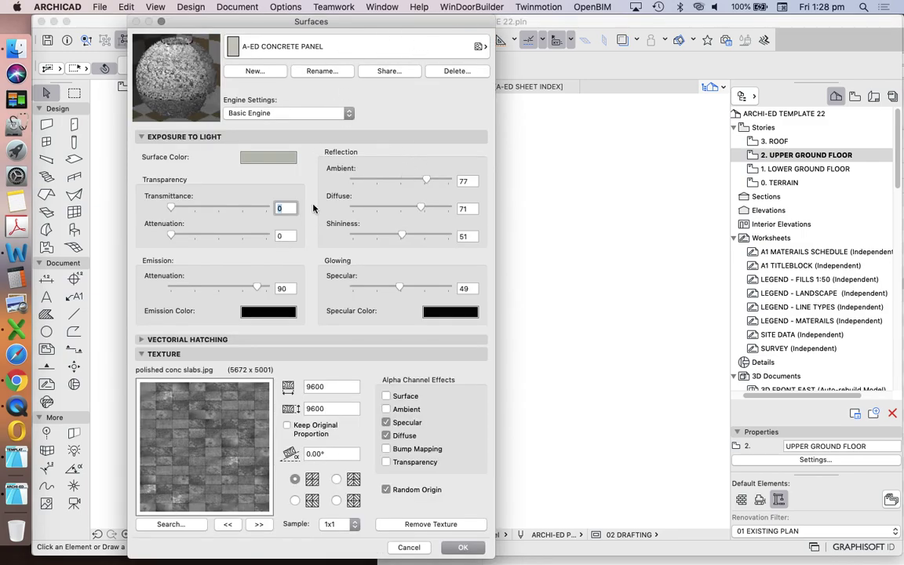
pyautogui.click(285, 7)
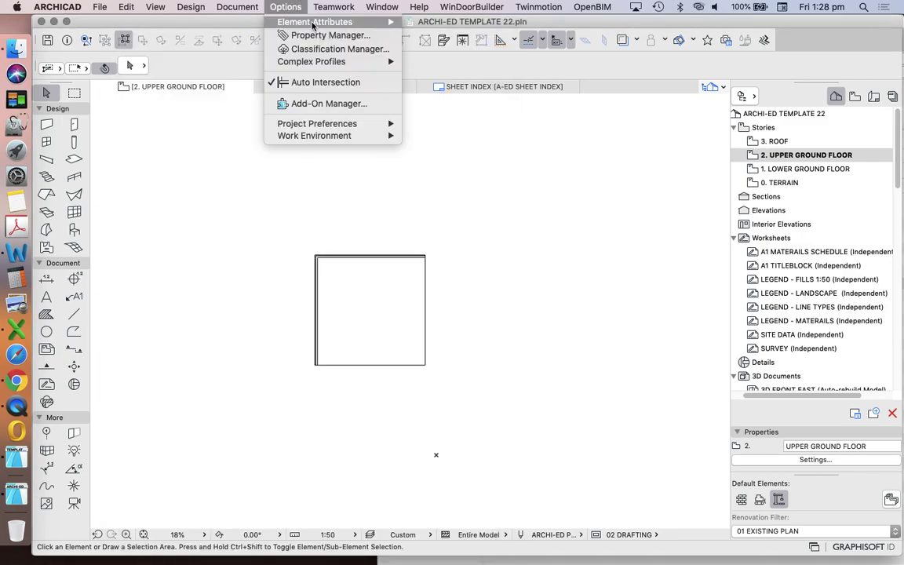
# Step: Reopen the Attribute Manager, enlarge its window, and scroll the Surfaces list to check which are used
pyautogui.moveTo(313, 24)
pyautogui.click(428, 179)
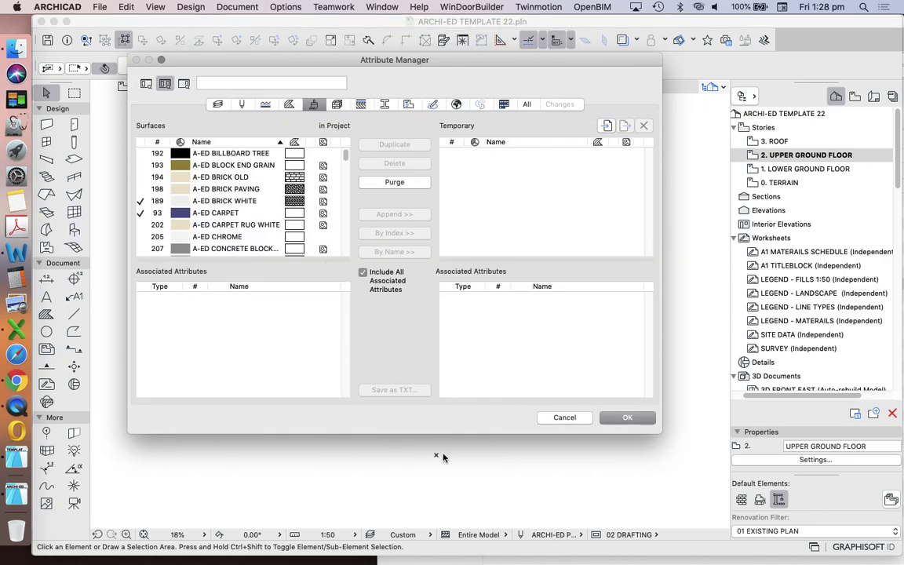
pyautogui.moveTo(469, 434); pyautogui.dragTo(478, 533)
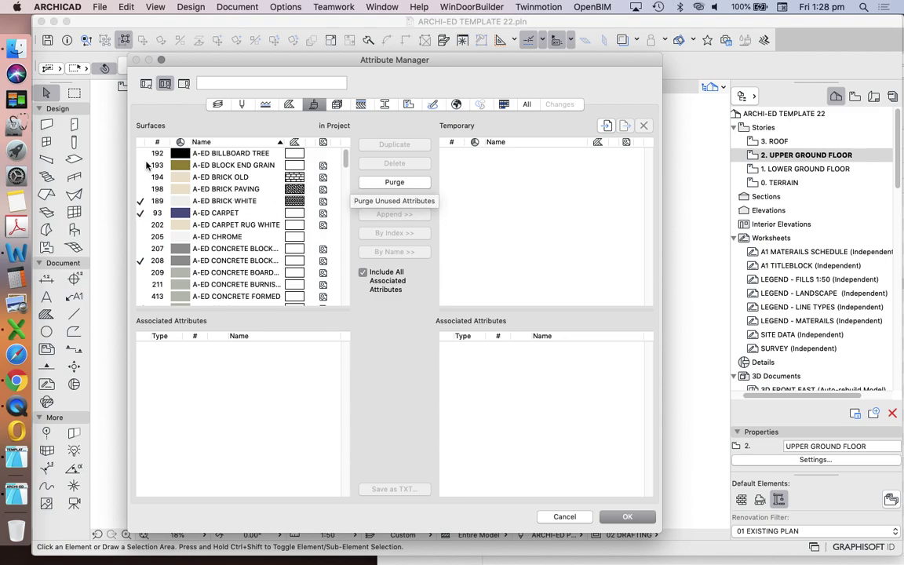
pyautogui.scroll(-3, 147, 216)
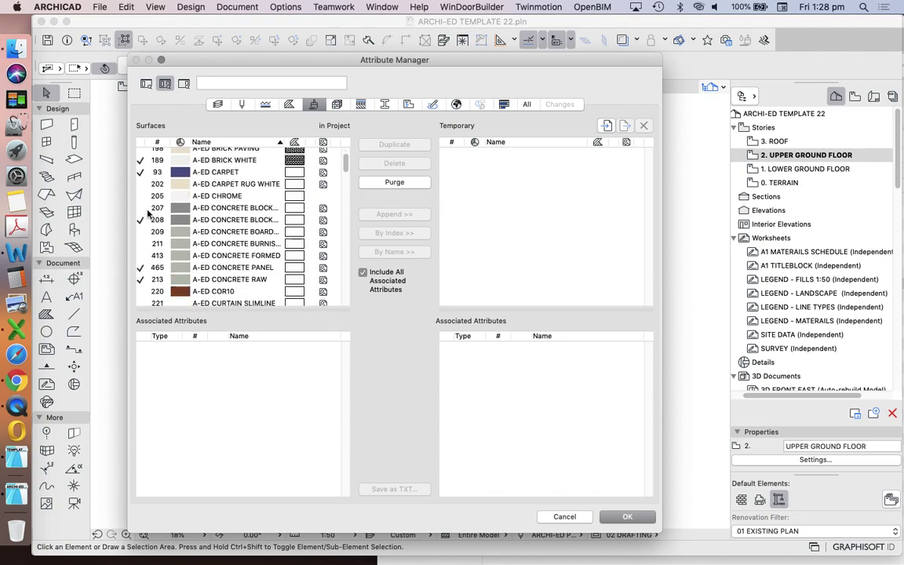
pyautogui.scroll(-5, 148, 216)
pyautogui.scroll(-10, 147, 216)
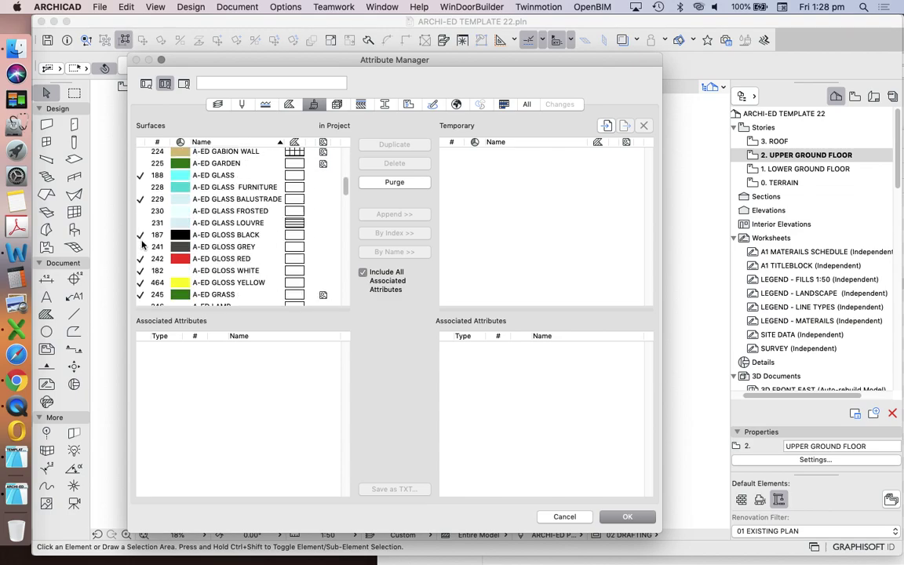
pyautogui.scroll(-15, 153, 299)
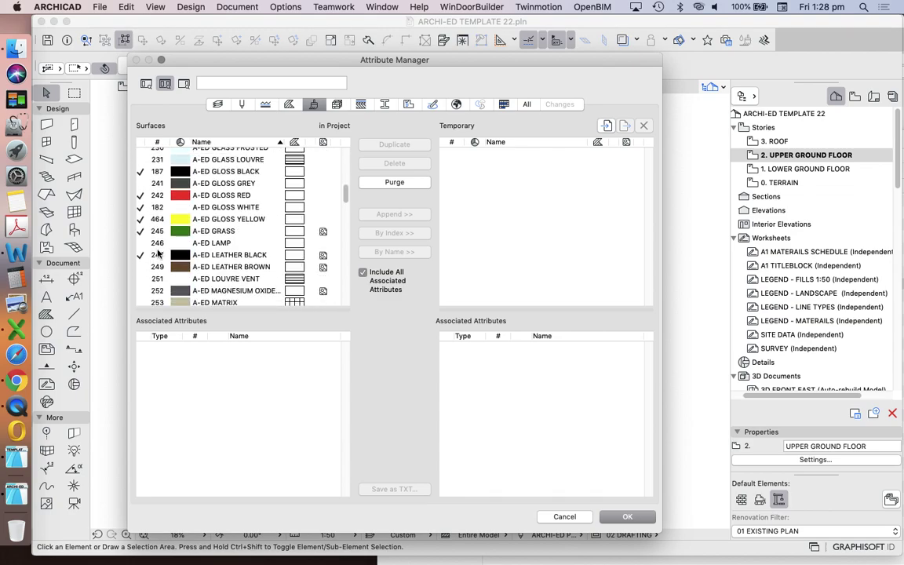
pyautogui.scroll(20, 178, 271)
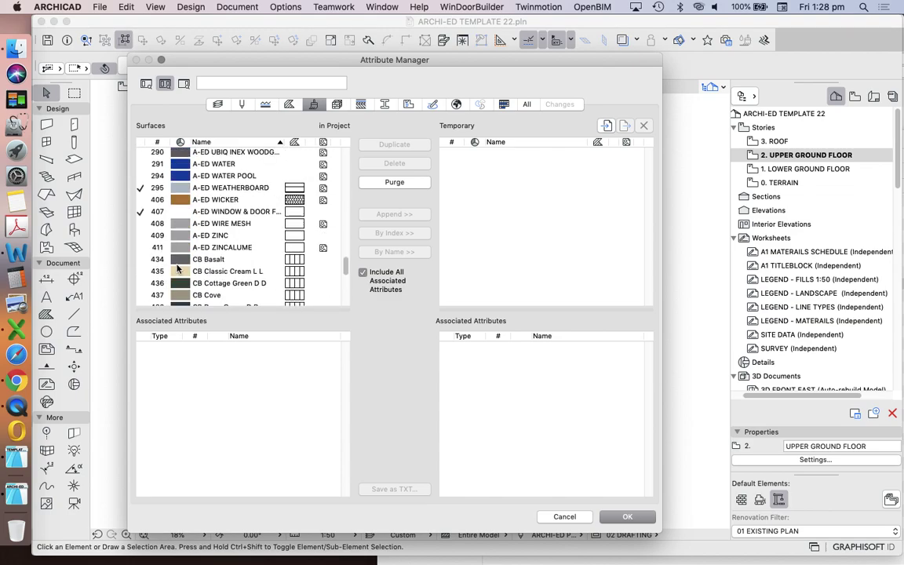
pyautogui.scroll(3, 172, 200)
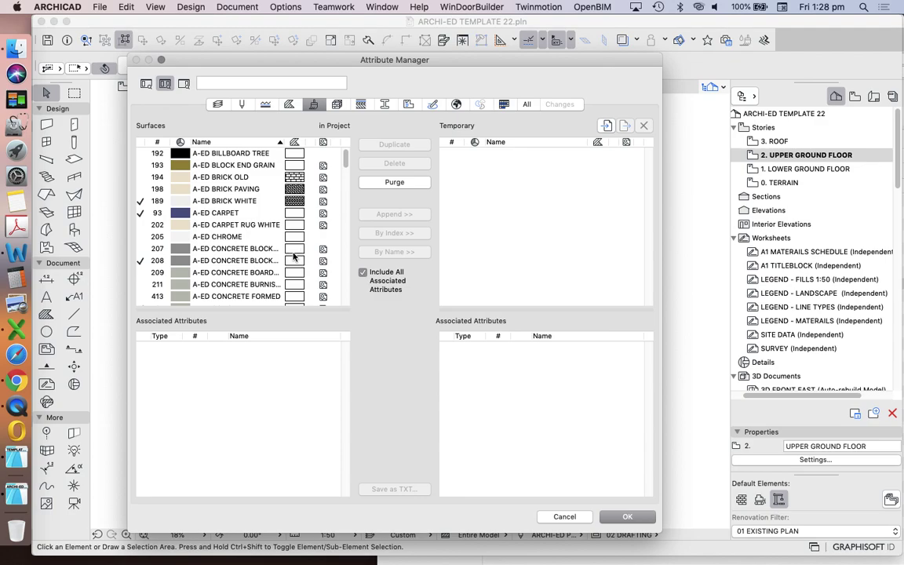
pyautogui.click(242, 104)
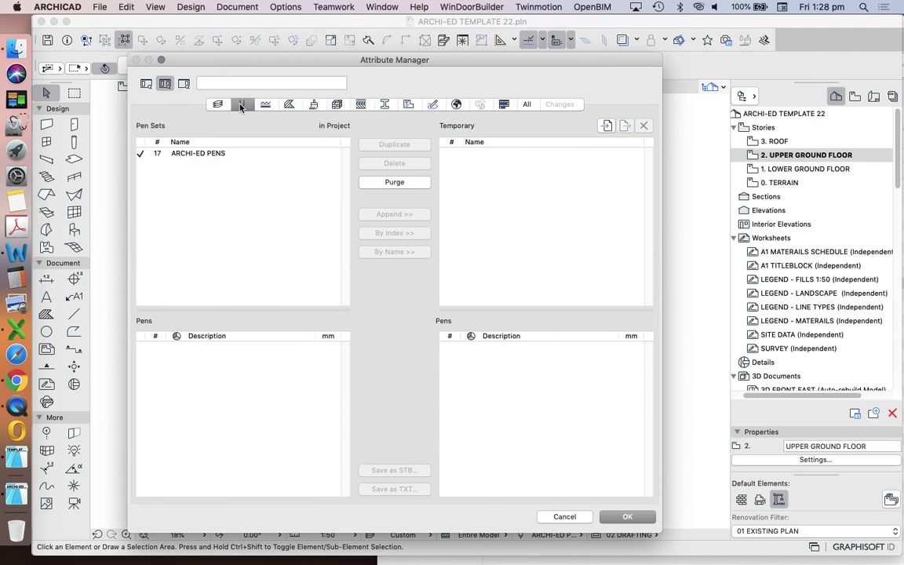
# Step: Review the Line Types, Fill Types, Surfaces and Building Materials lists
pyautogui.click(266, 104)
pyautogui.click(289, 105)
pyautogui.click(313, 105)
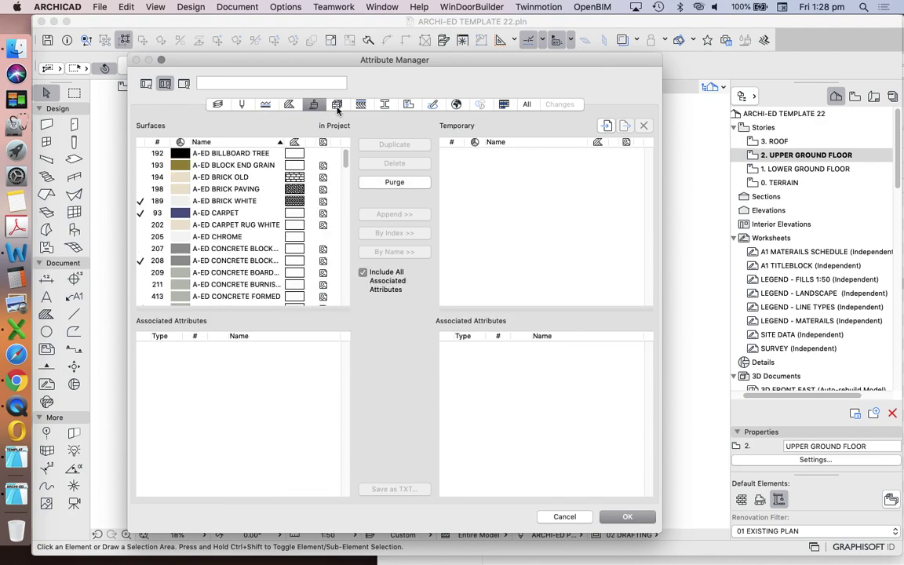
pyautogui.click(337, 104)
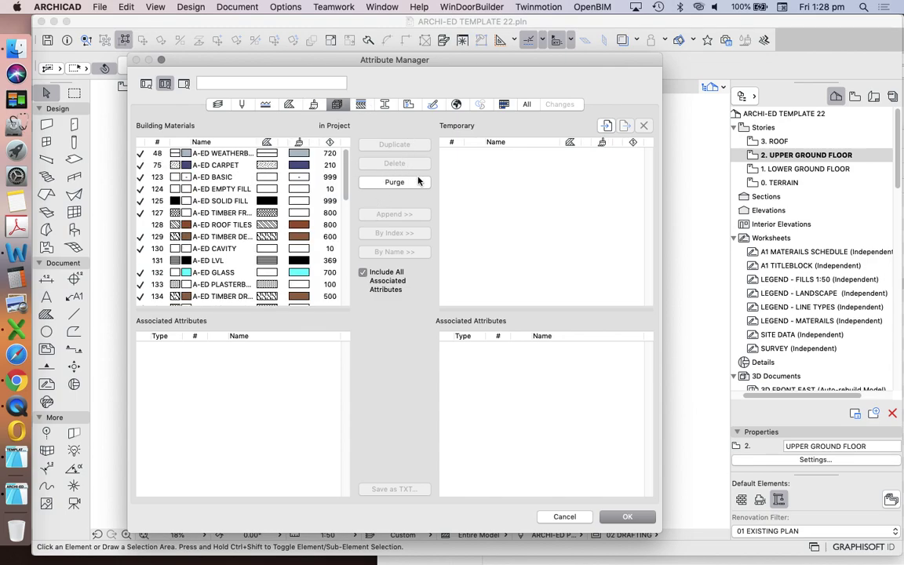
# Step: View all attributes together, then accept the changes and close the Attribute Manager
pyautogui.click(526, 104)
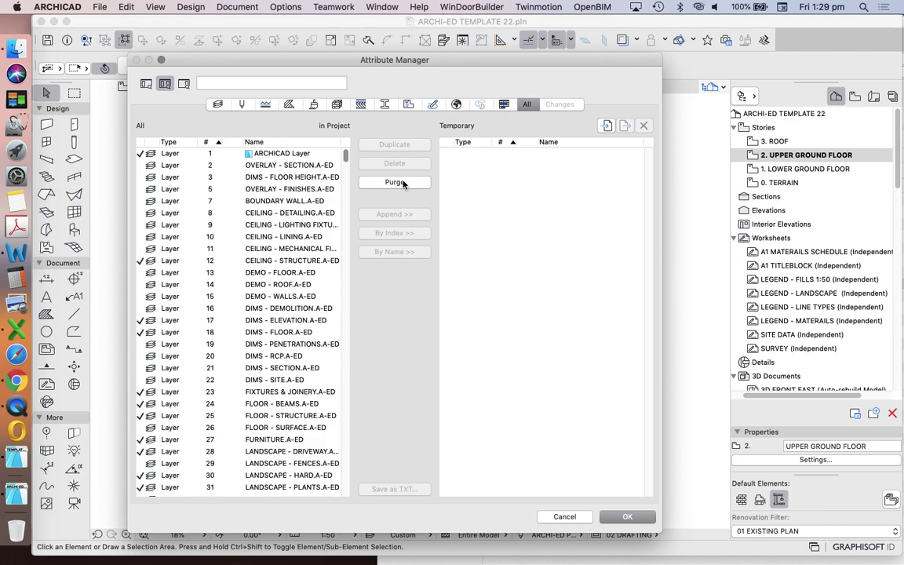
pyautogui.click(630, 517)
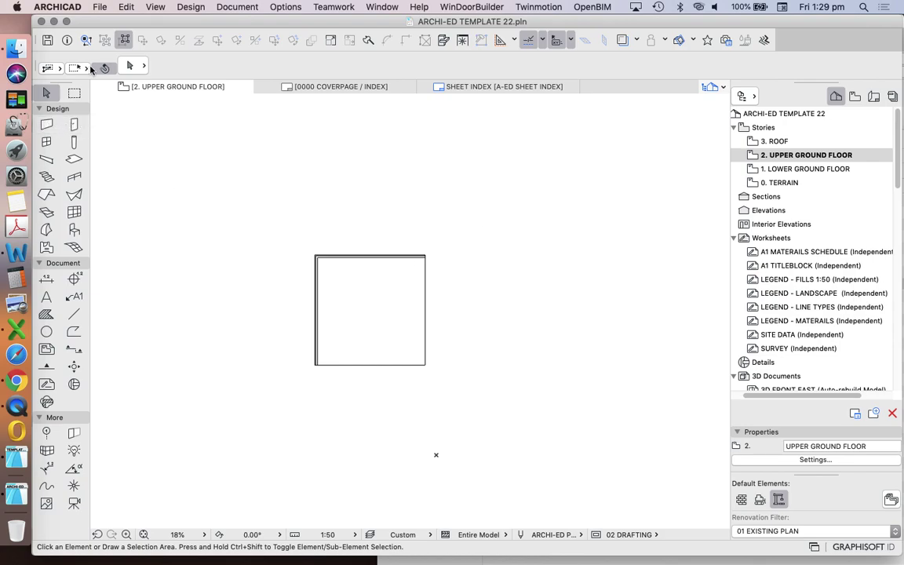
pyautogui.click(99, 7)
# Step: Save As an ARCHICAD Archive Project named ARCHI-ED TEMPLATE 22.pla and bring up Archive Options
pyautogui.click(163, 100)
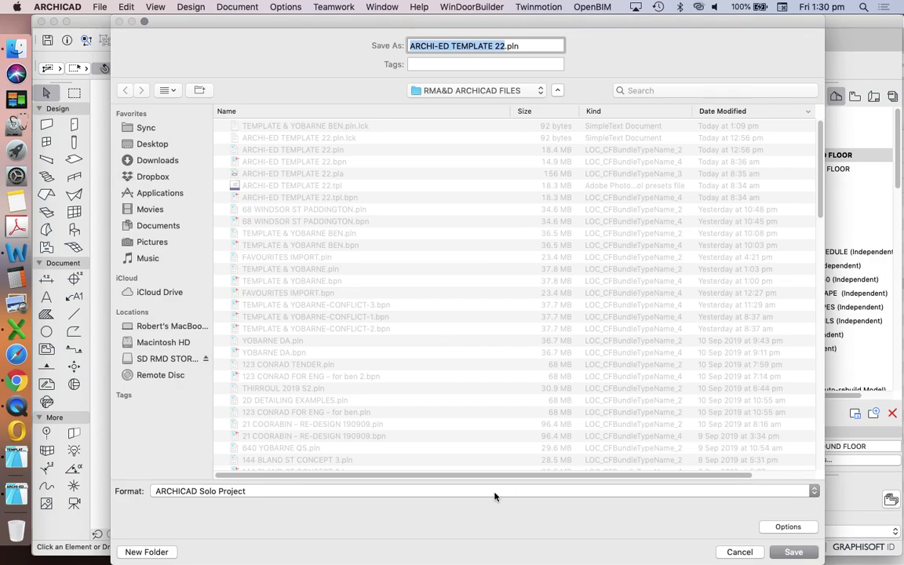
pyautogui.click(442, 491)
pyautogui.scroll(-5, 442, 506)
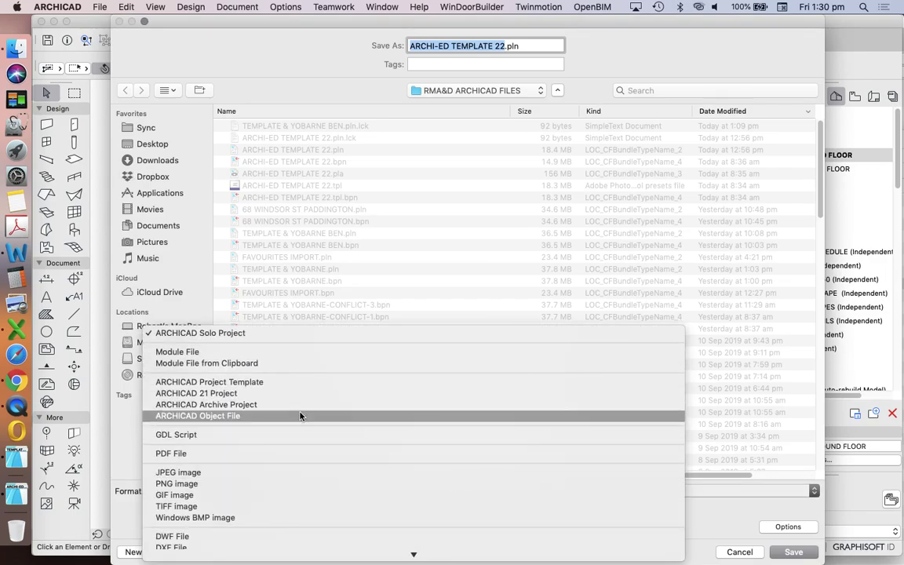
pyautogui.click(249, 406)
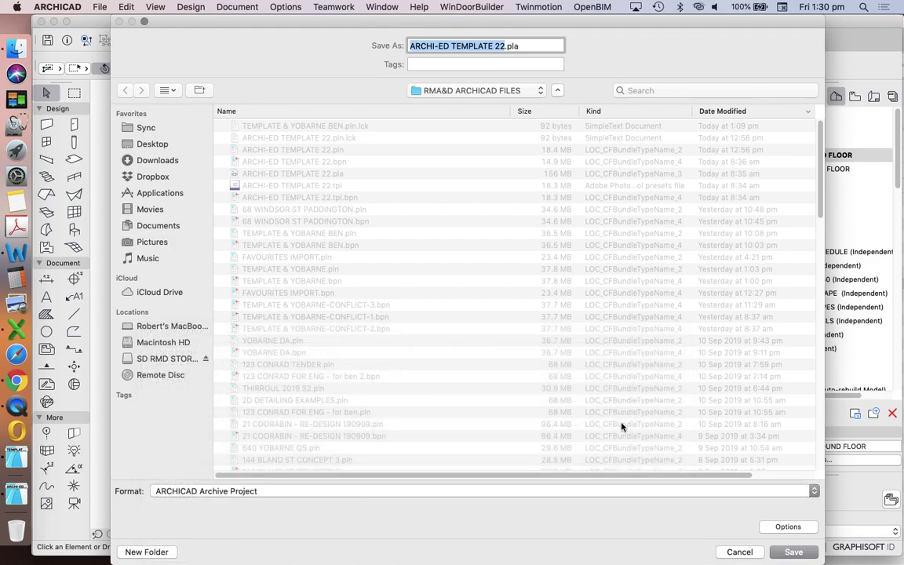
pyautogui.click(789, 527)
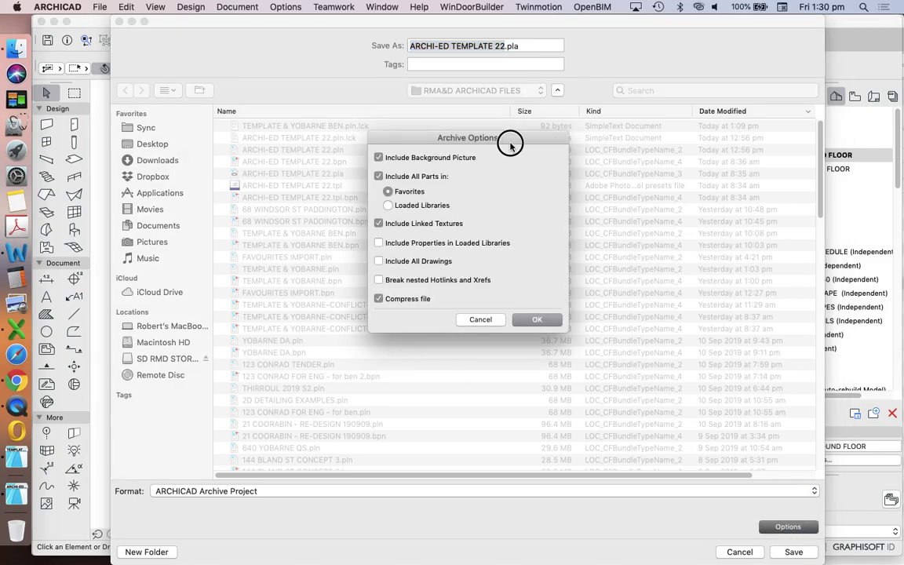
# Step: In Archive Options, include properties in loaded libraries and all drawings, and break nested hotlinks
pyautogui.moveTo(508, 142); pyautogui.dragTo(477, 145)
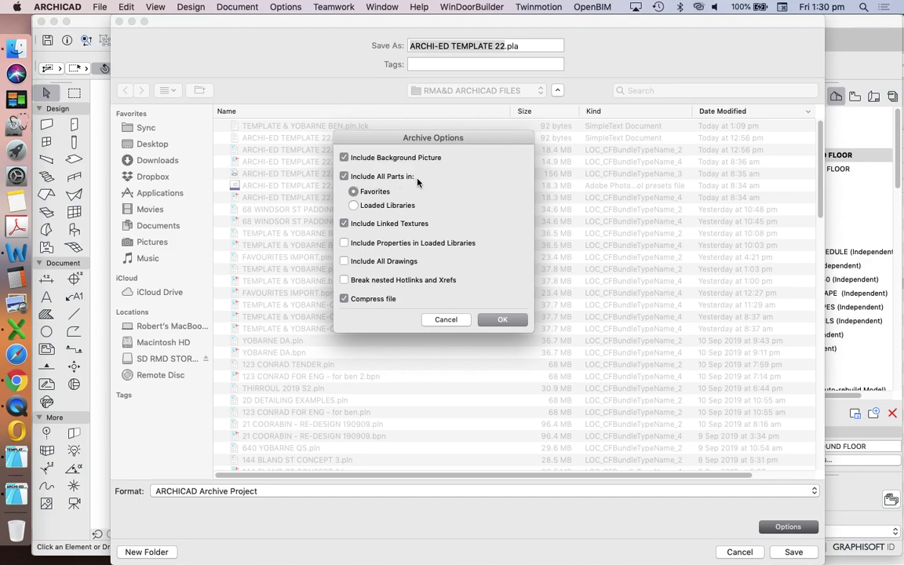
pyautogui.click(375, 205)
pyautogui.click(375, 192)
pyautogui.click(344, 243)
pyautogui.click(354, 205)
pyautogui.click(344, 261)
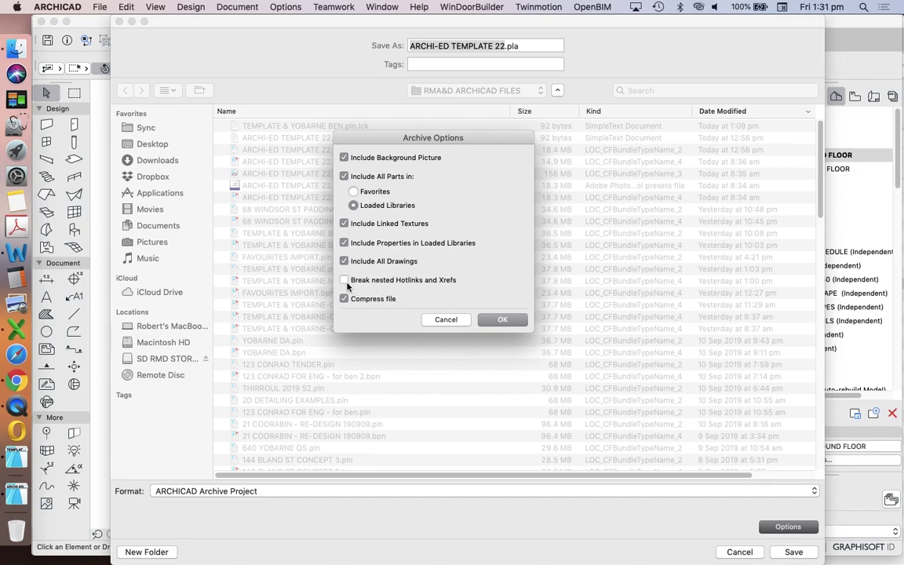
pyautogui.click(421, 284)
# Step: Exclude all library parts from the archive and save the compressed .pla file
pyautogui.click(373, 193)
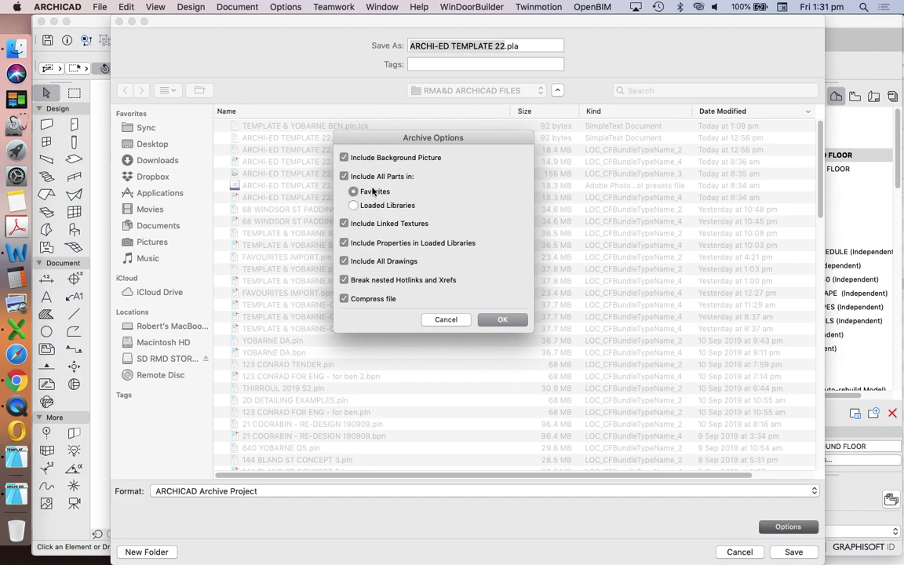
pyautogui.click(343, 179)
pyautogui.click(342, 176)
pyautogui.click(343, 176)
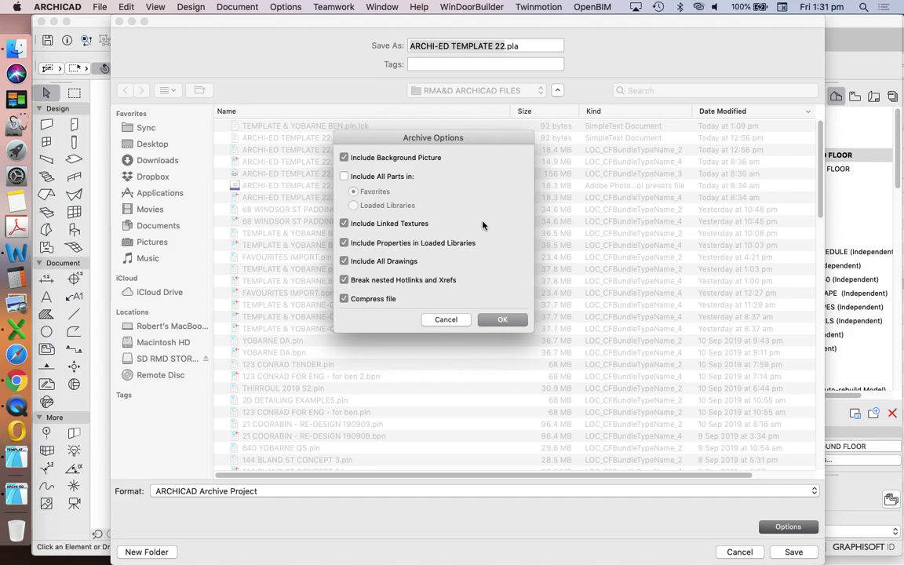
pyautogui.click(511, 323)
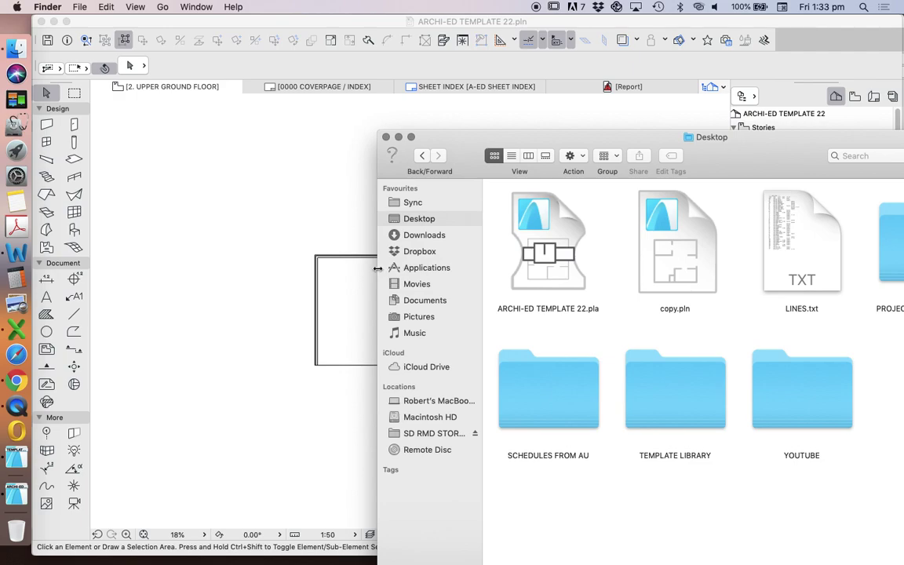
# Step: Open ARCHI-ED TEMPLATE 22.pla from the Desktop with ARCHICAD 22 (default)
pyautogui.click(539, 212)
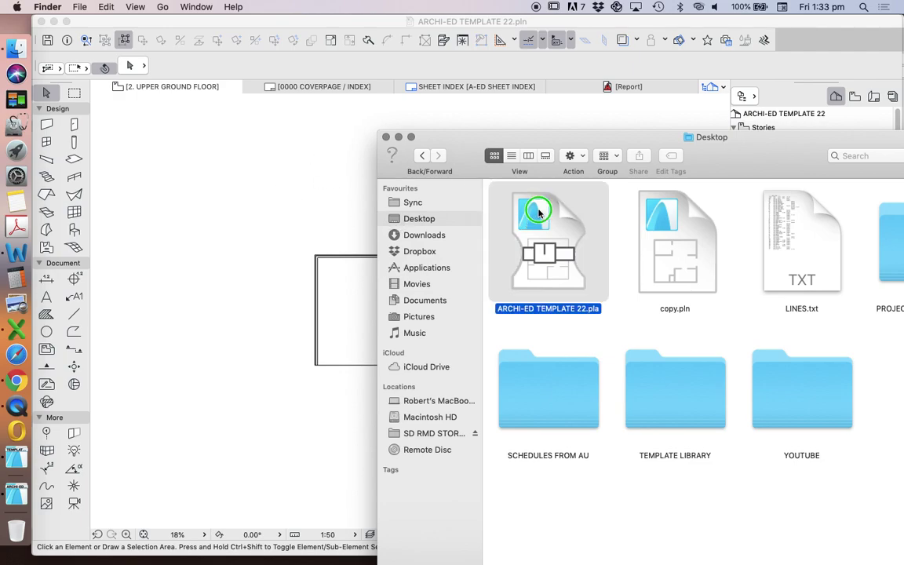
pyautogui.rightClick(538, 212)
pyautogui.moveTo(589, 227)
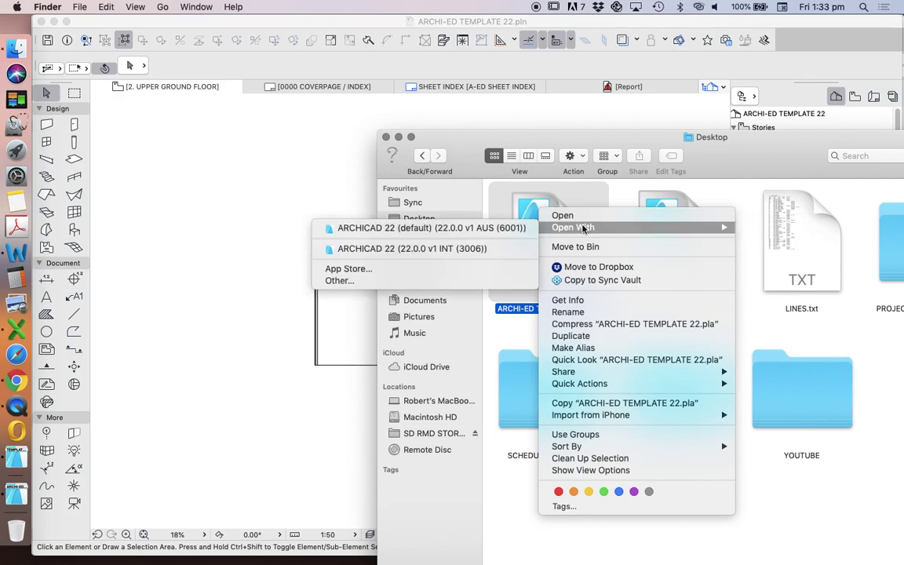
pyautogui.click(491, 228)
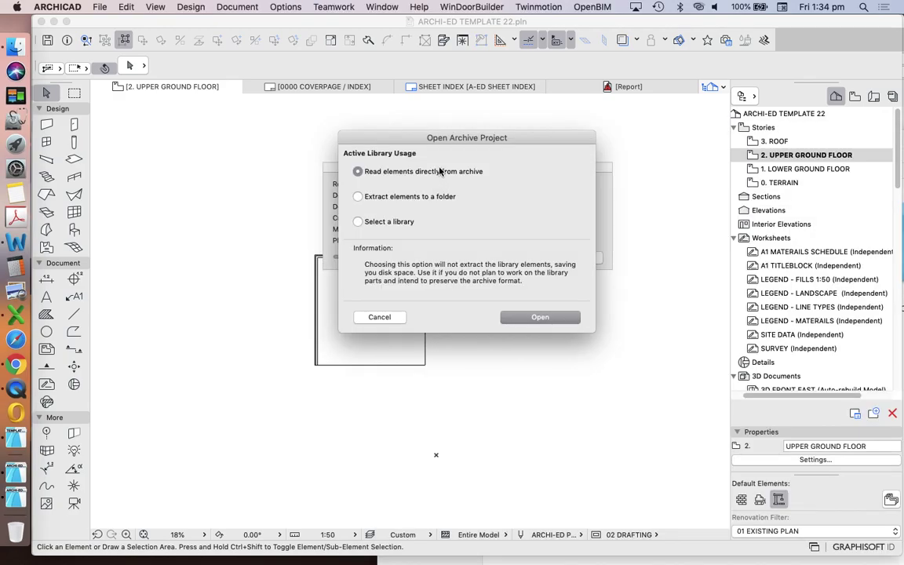
pyautogui.moveTo(454, 137); pyautogui.dragTo(406, 137)
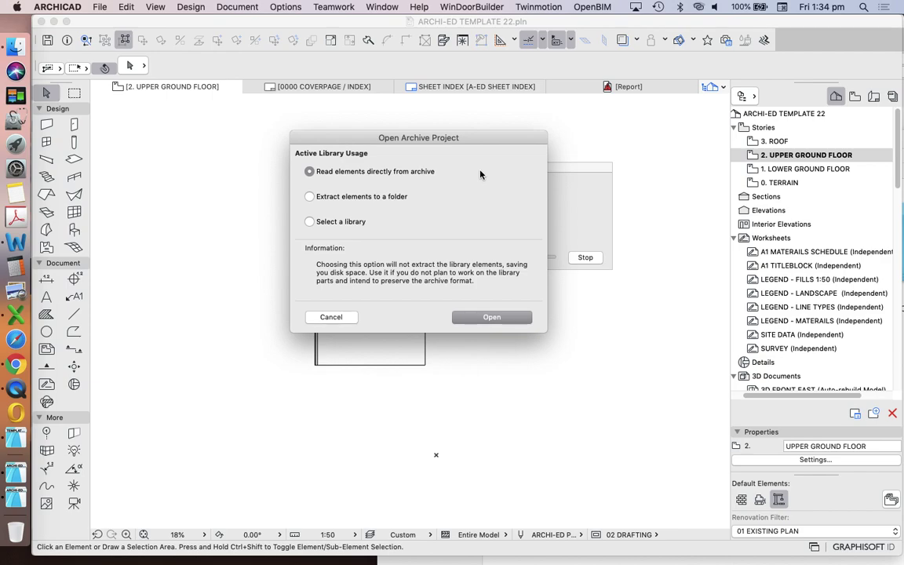
# Step: Set the archive's library elements to extract to a folder, and check the .pla's 95.1 MB size
pyautogui.click(361, 197)
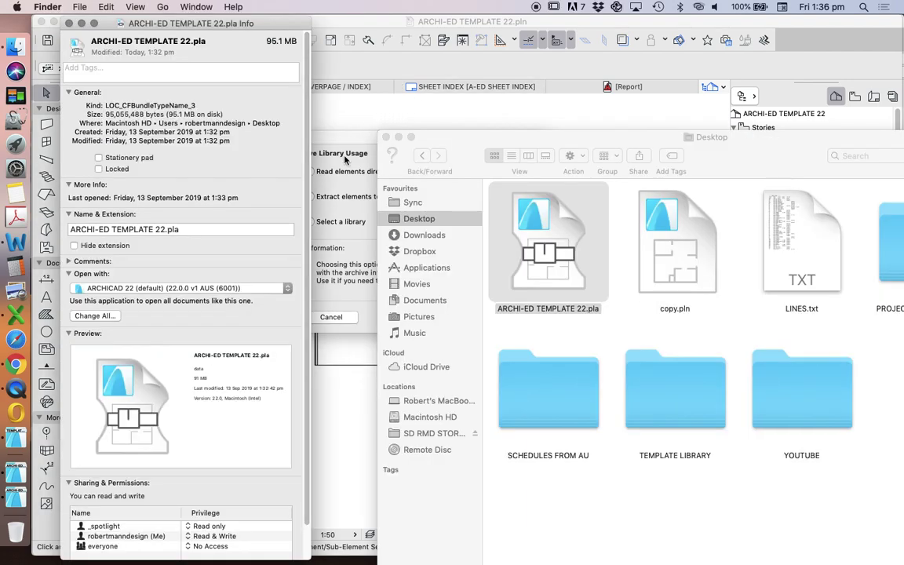
pyautogui.click(378, 201)
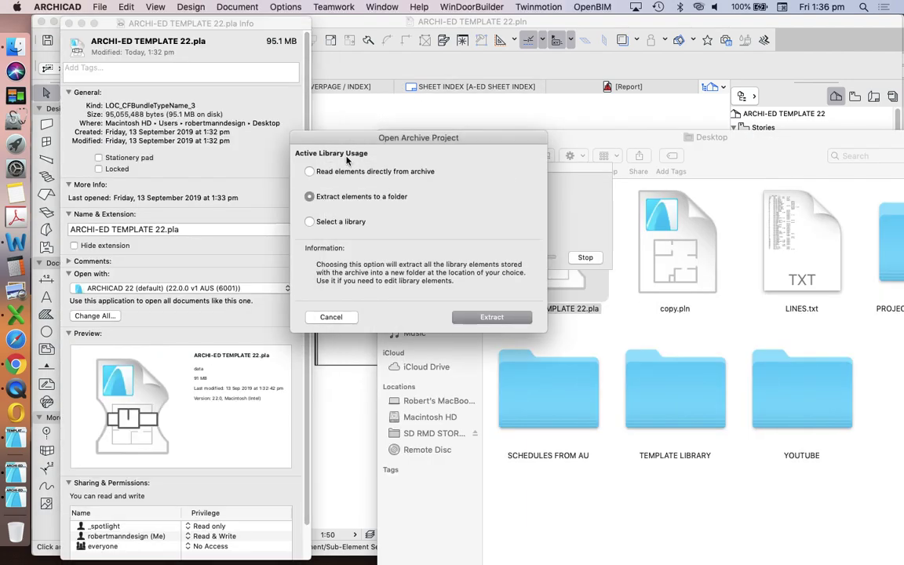